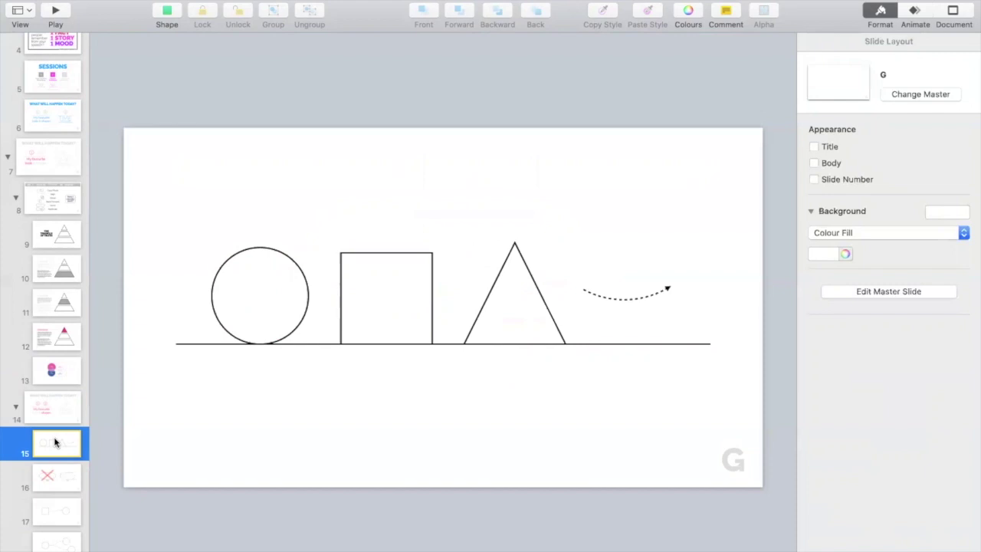
Step: View slides 16, 17 and 18 in turn to examine the ellipse/oval comparison, the square-to-circle arrow and the branching circles
left_click(62, 479)
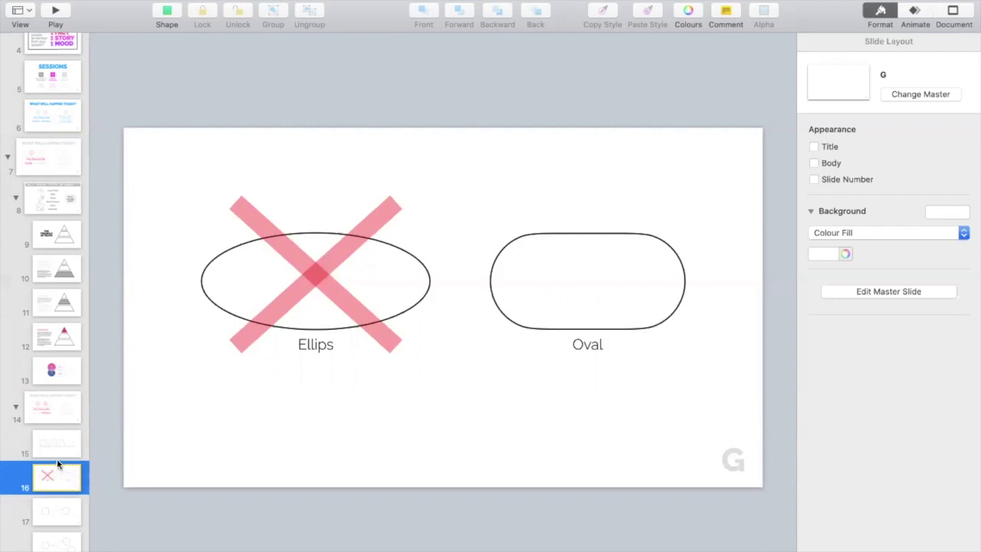
scroll(56, 458, "down", 2)
scroll(57, 464, "down", 2)
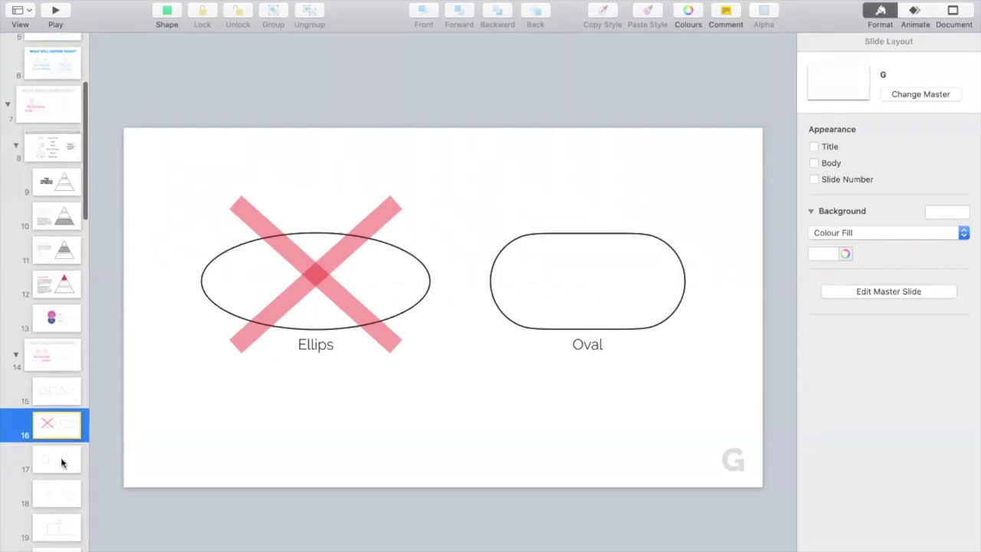
left_click(61, 457)
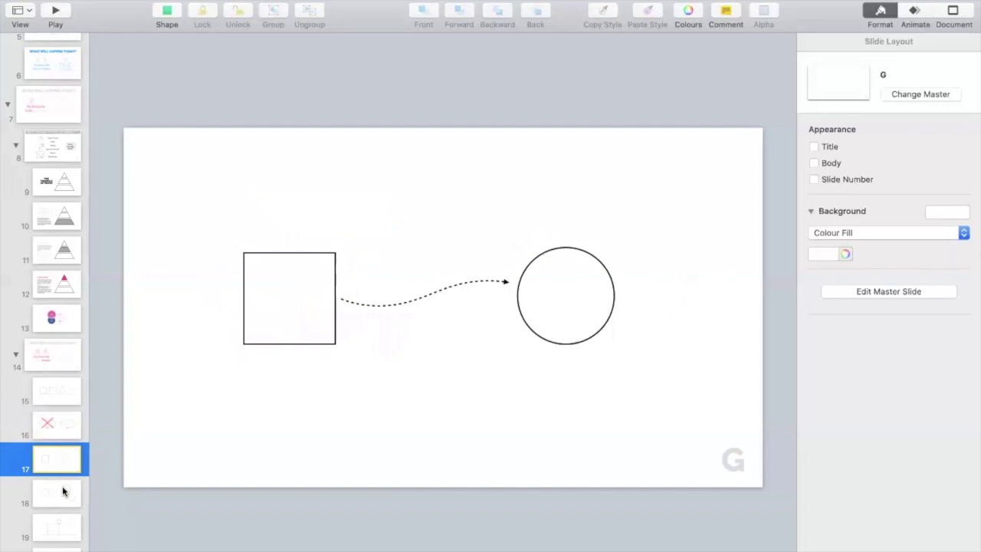
left_click(64, 491)
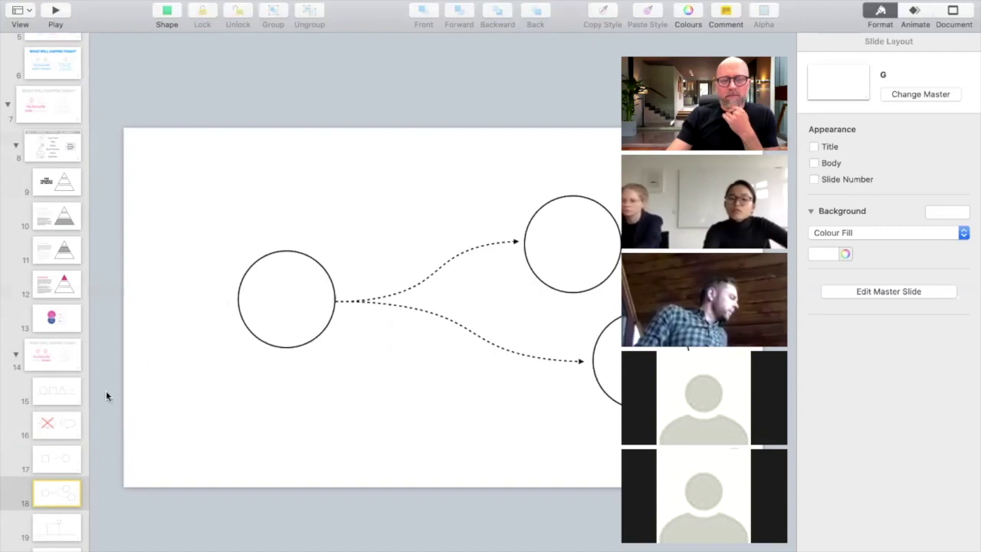
Step: Duplicate slide 18, which shows one circle branching into two circles
scroll(61, 452, "down", 2)
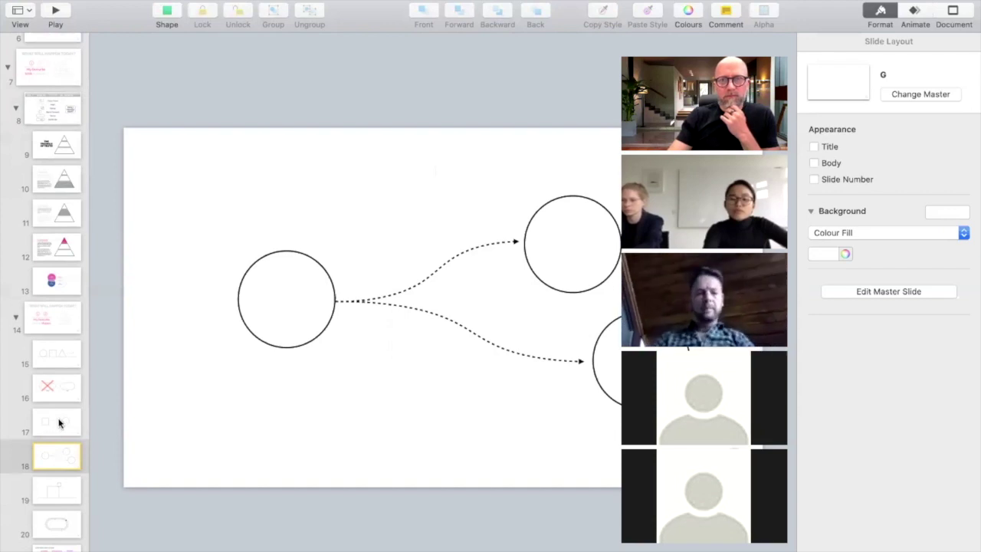
scroll(59, 422, "down", 1)
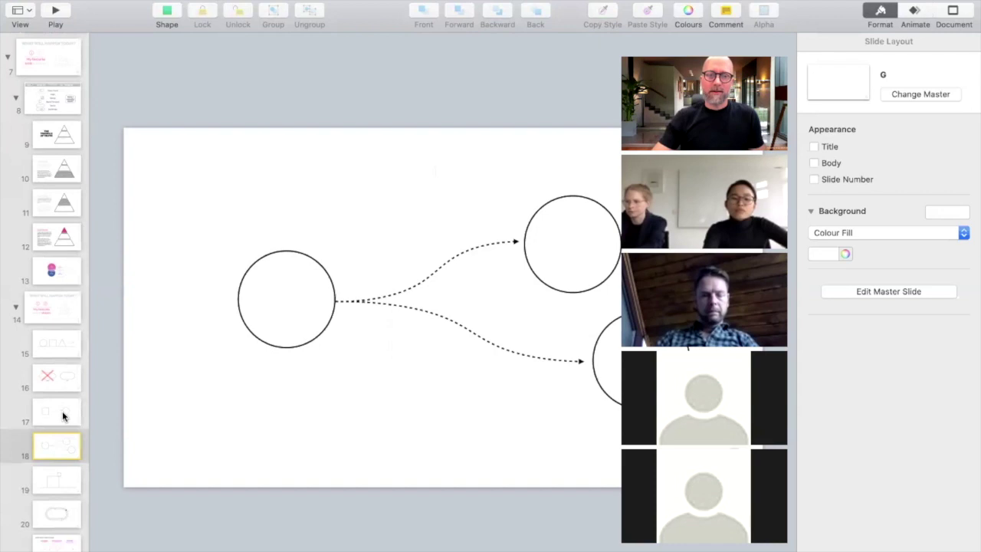
left_click(65, 417)
left_click(64, 447)
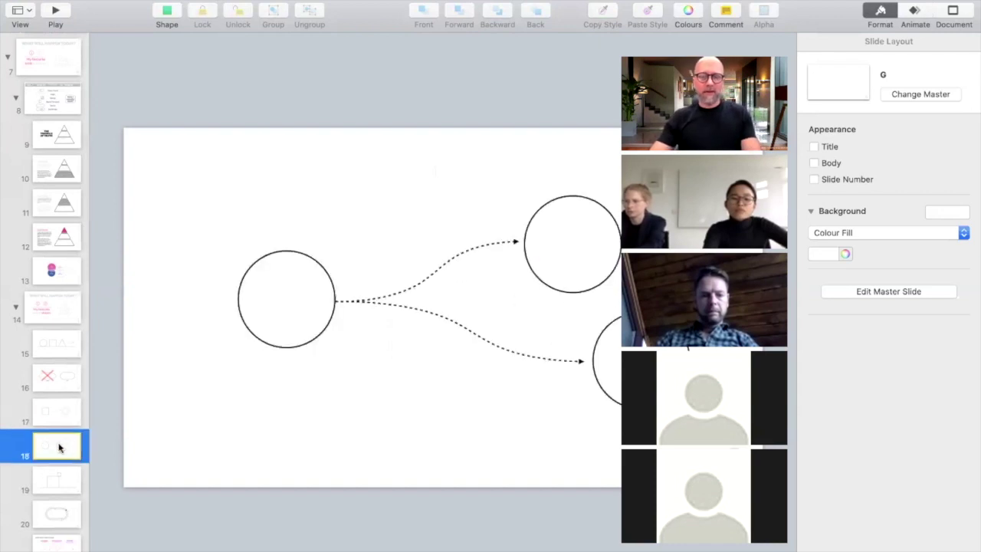
key("super+d")
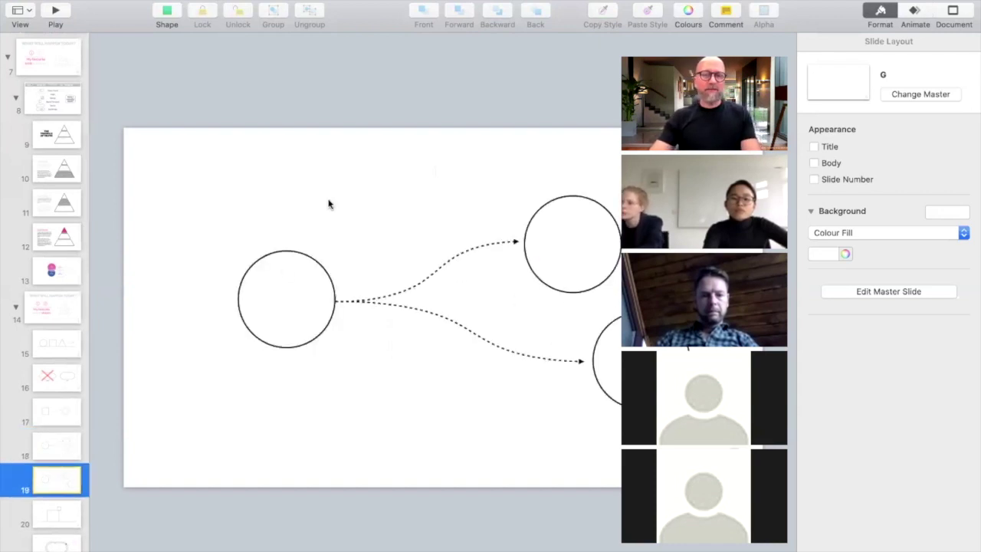
Step: Flip all the circles and dashed connectors on the duplicated slide horizontally as one group, and ungroup them
left_click_drag(267, 179, 618, 409)
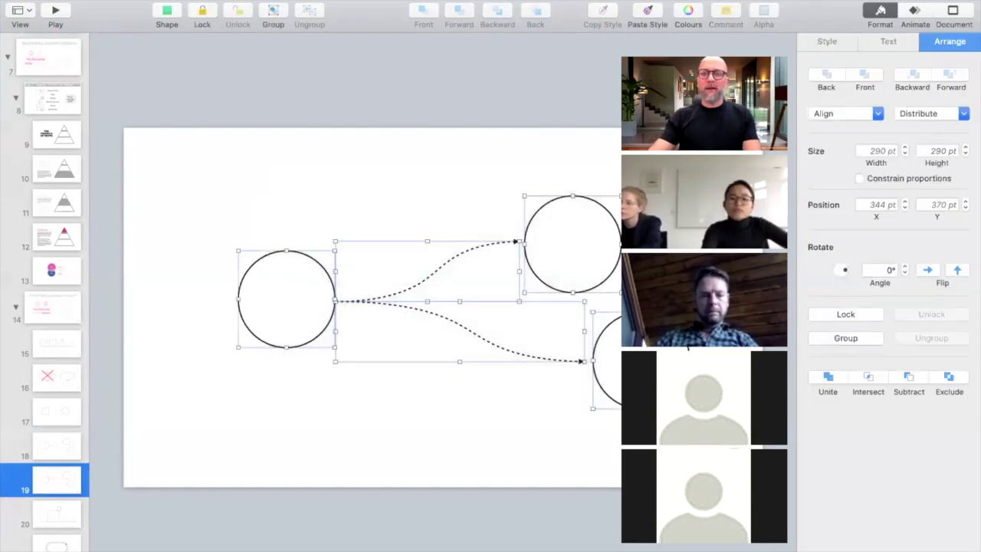
left_click(272, 17)
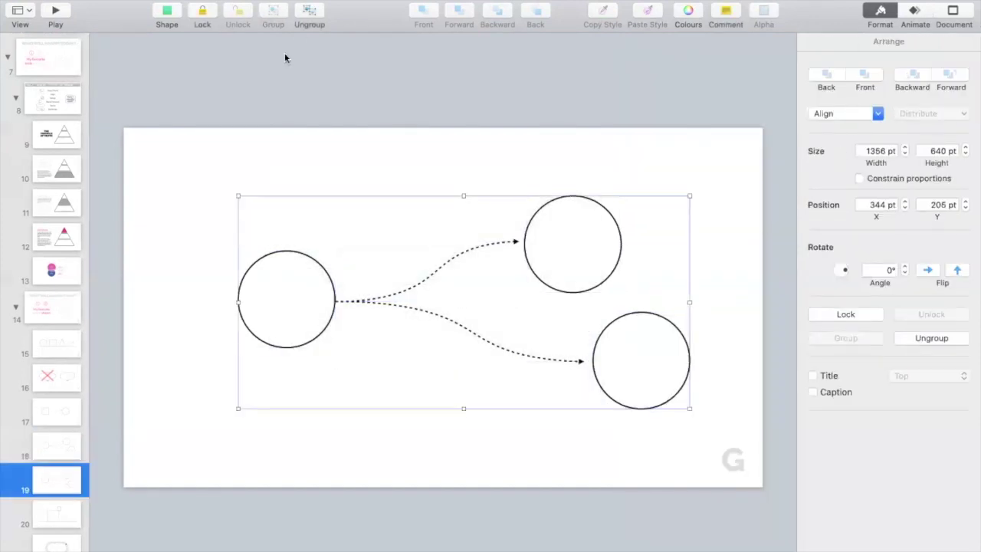
left_click(927, 270)
left_click(308, 17)
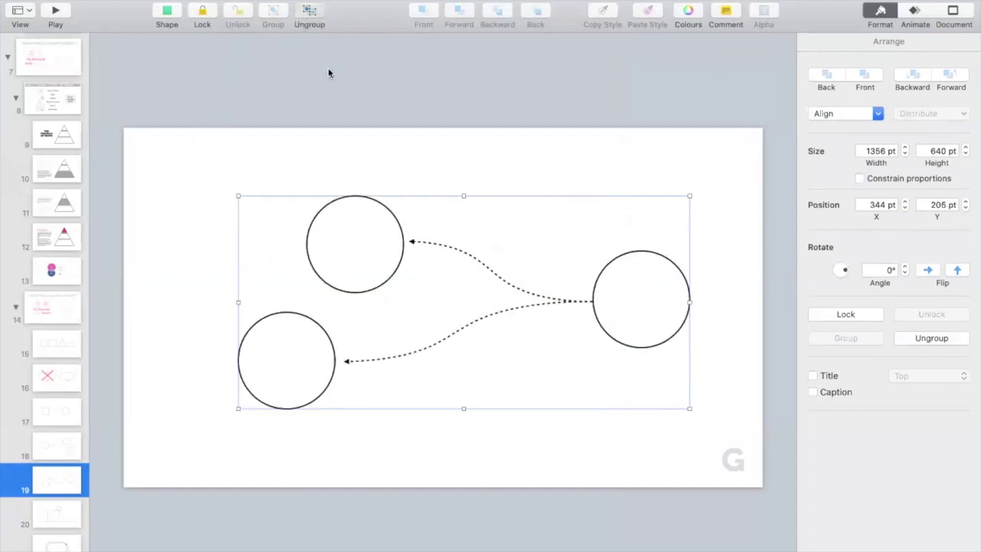
Step: Reverse both dashed connectors by setting the start endpoint to None and adding a filled arrowhead at the end facing the single circle
left_click_drag(467, 201, 470, 333)
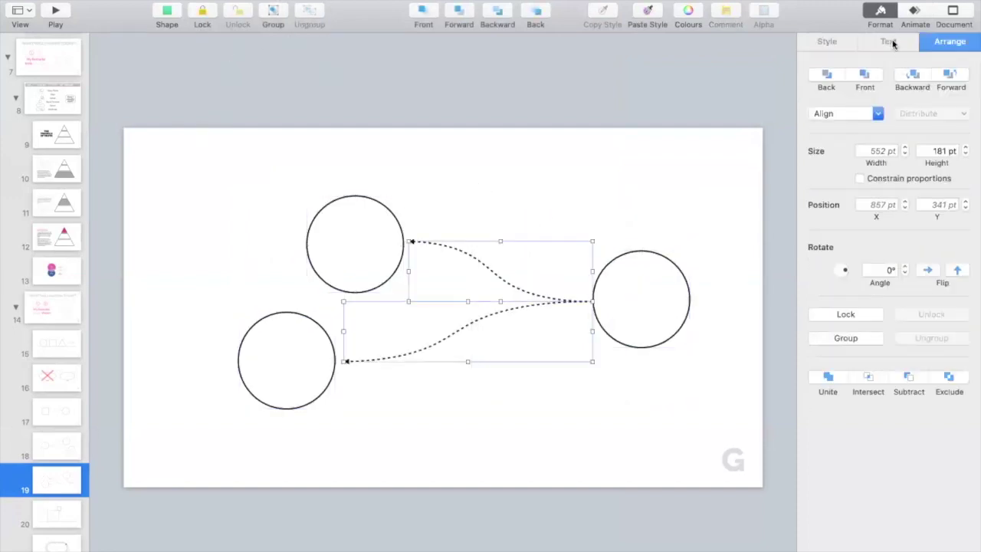
left_click(838, 42)
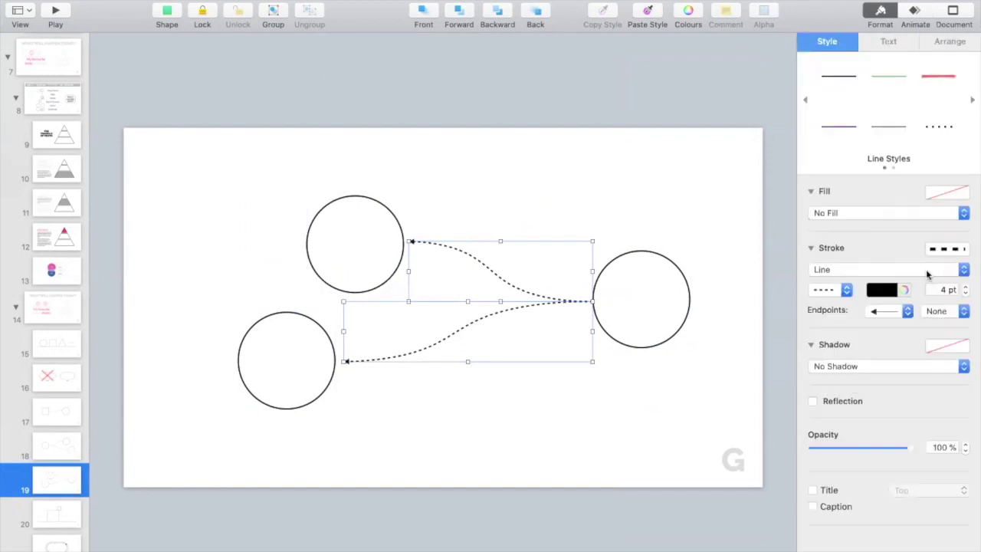
left_click(893, 317)
left_click(895, 301)
left_click(949, 311)
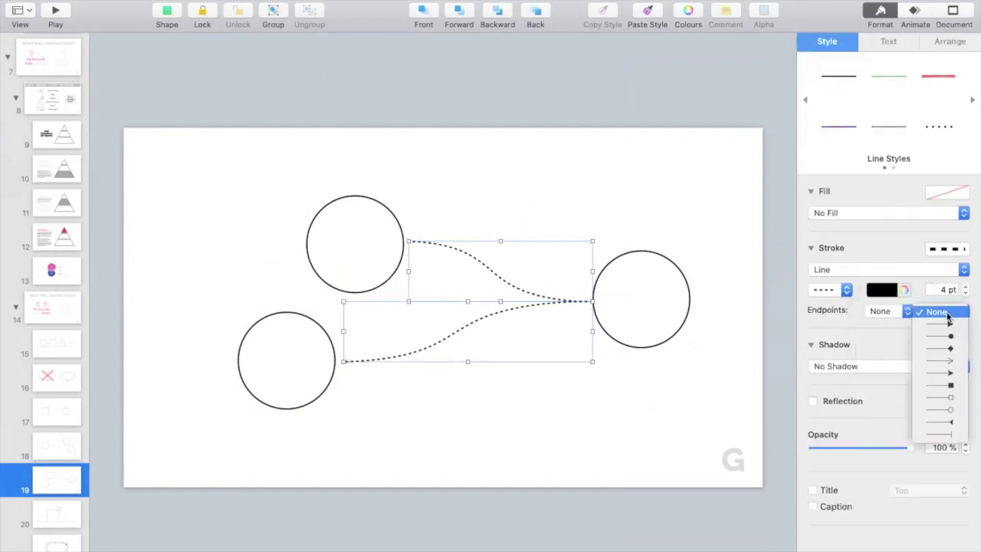
left_click(947, 325)
left_click(527, 186)
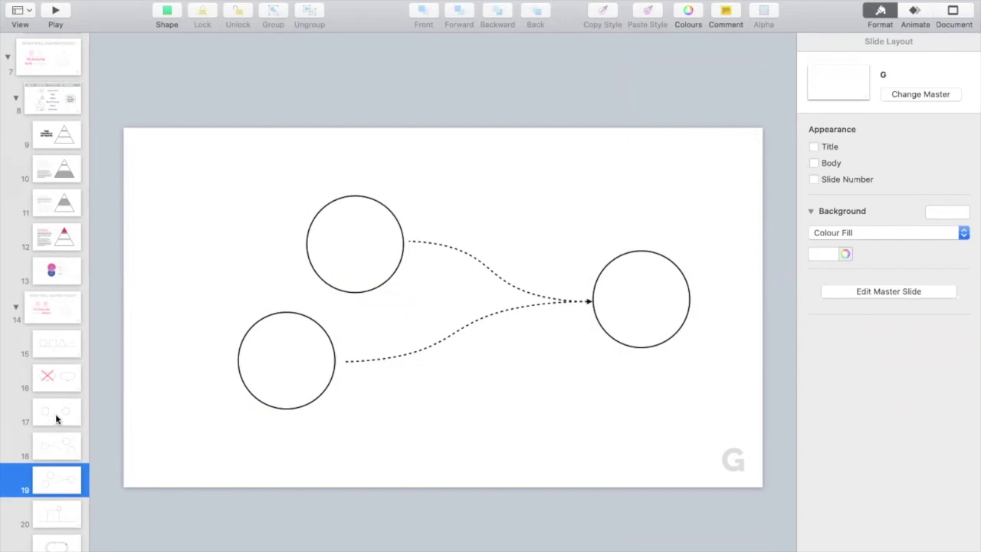
Step: View slides 20, 21 and 22 to examine the tilted square, the oval track and the 3 Distinct Data Roles diagram
left_click(60, 512)
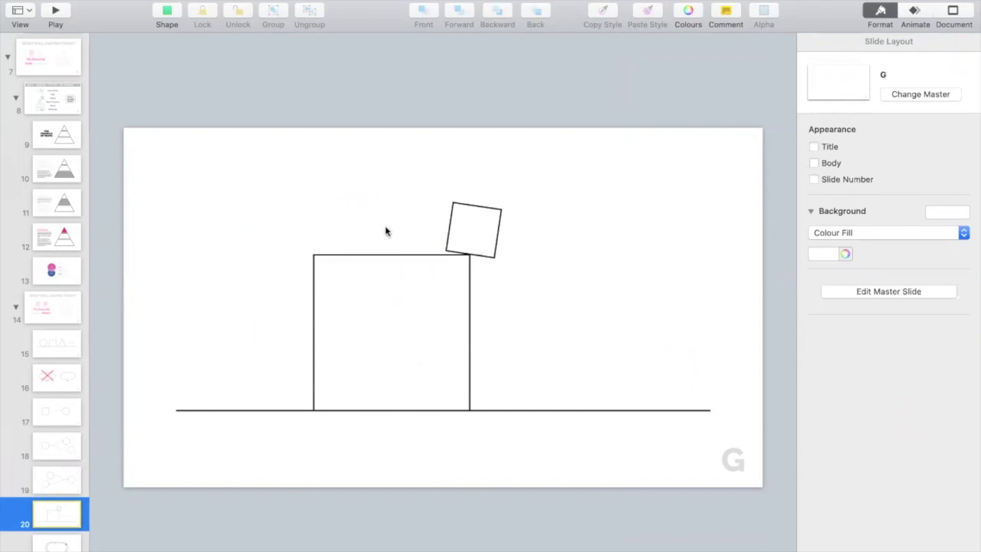
scroll(58, 472, "down", 3)
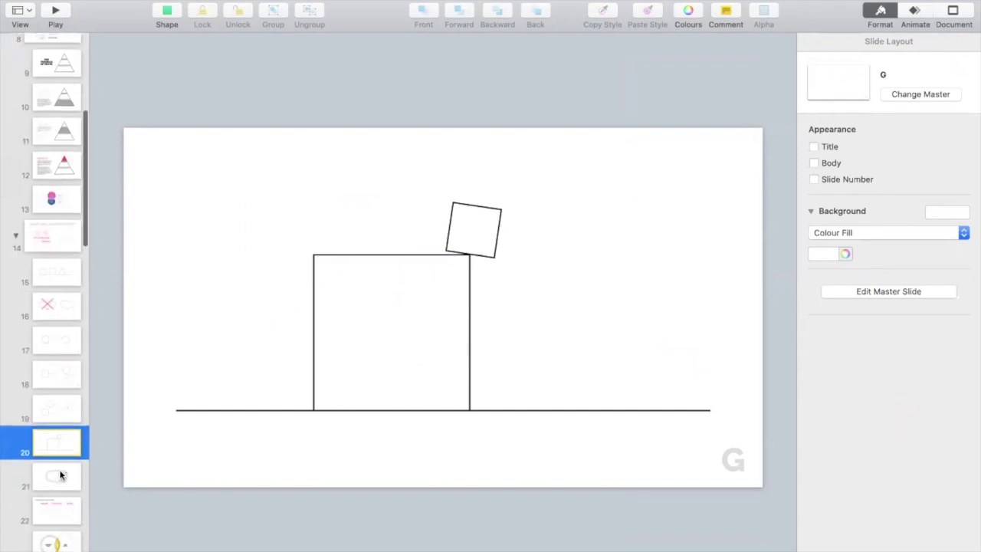
left_click(57, 475)
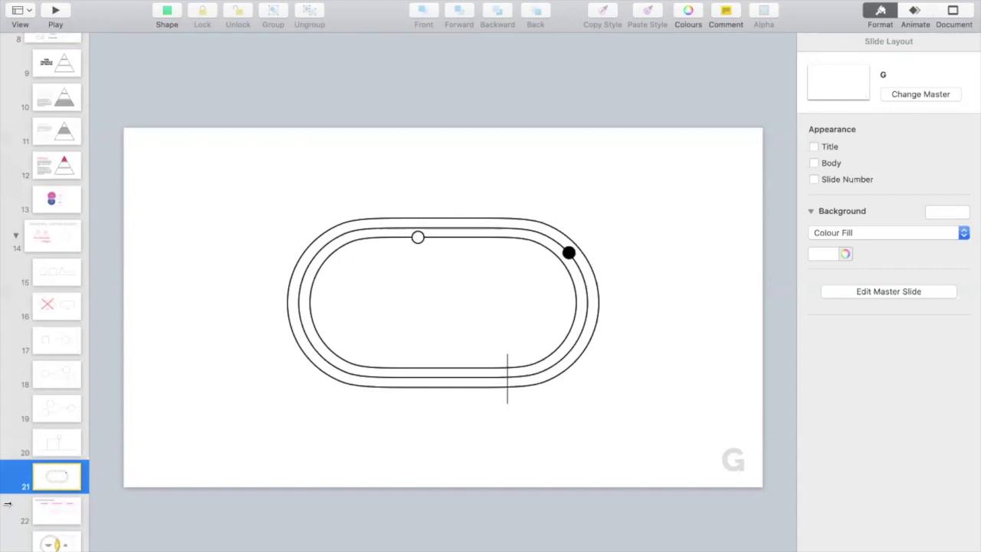
left_click(54, 510)
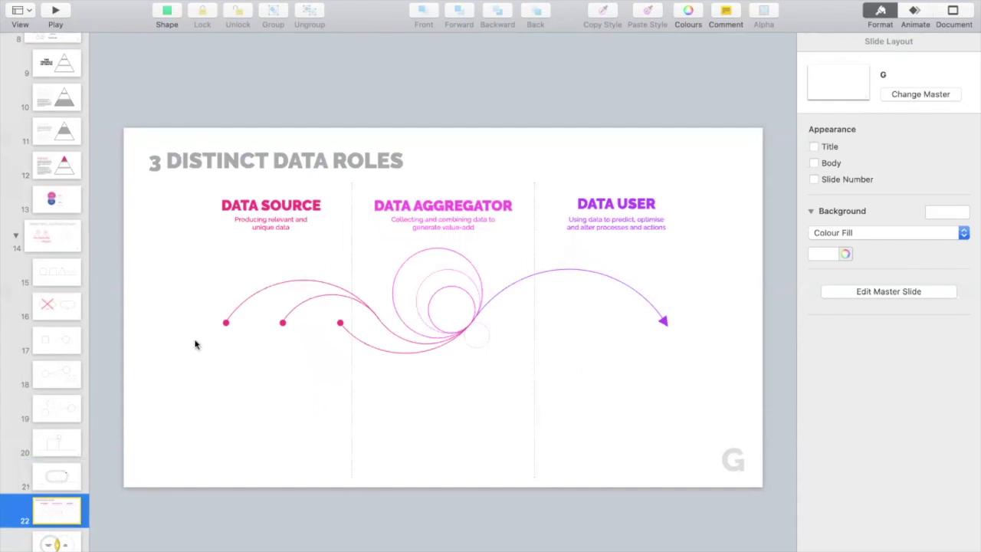
Step: Pull the data roles diagram apart by moving the pink arc, the two smaller aggregator circles and the purple arc out of place
left_click_drag(308, 280, 251, 251)
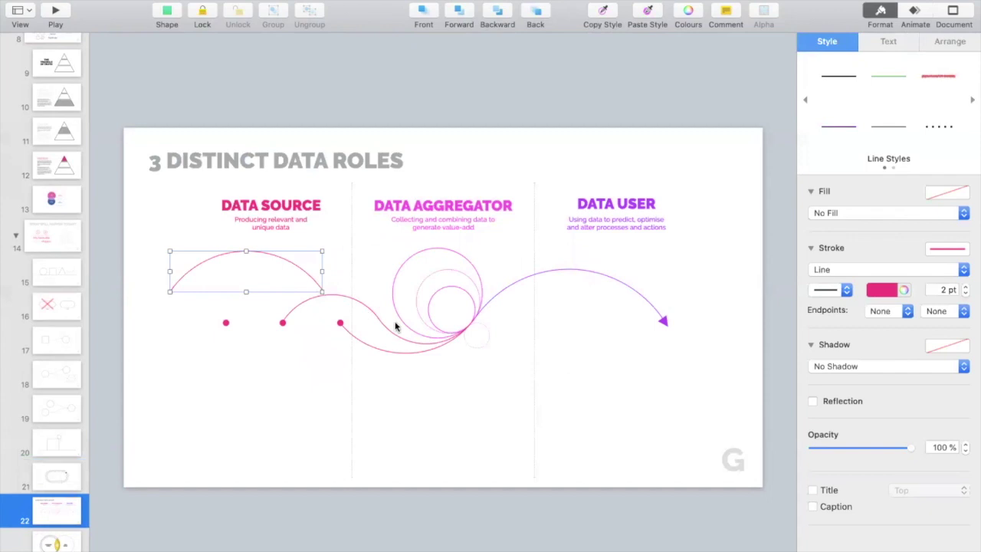
left_click_drag(455, 275, 558, 243)
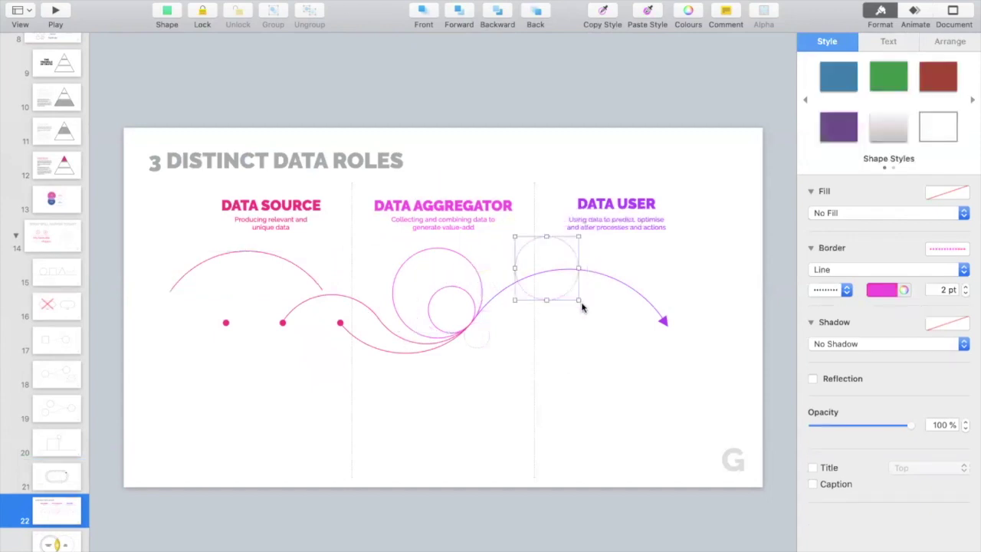
left_click_drag(464, 337, 558, 375)
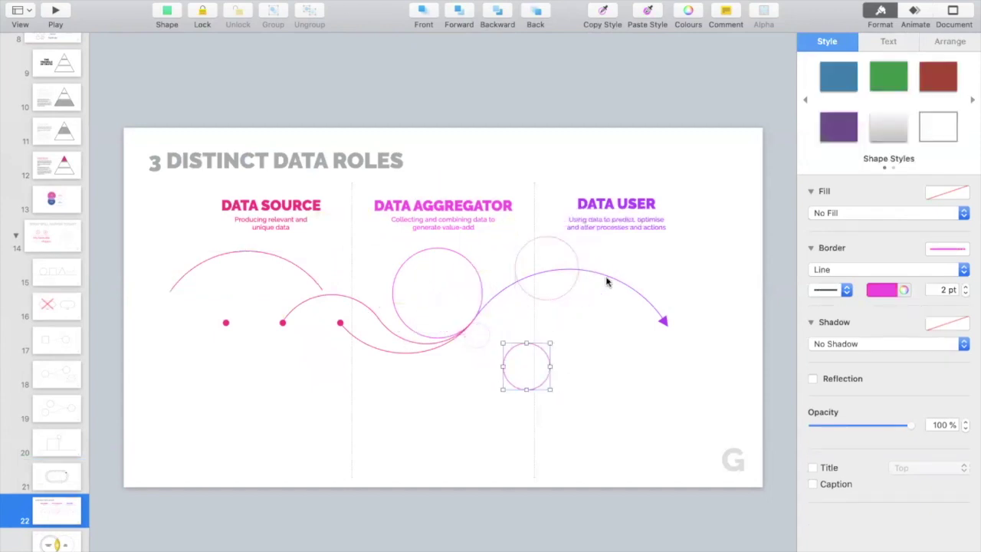
left_click(628, 263)
left_click_drag(628, 263, 665, 234)
left_click(352, 402)
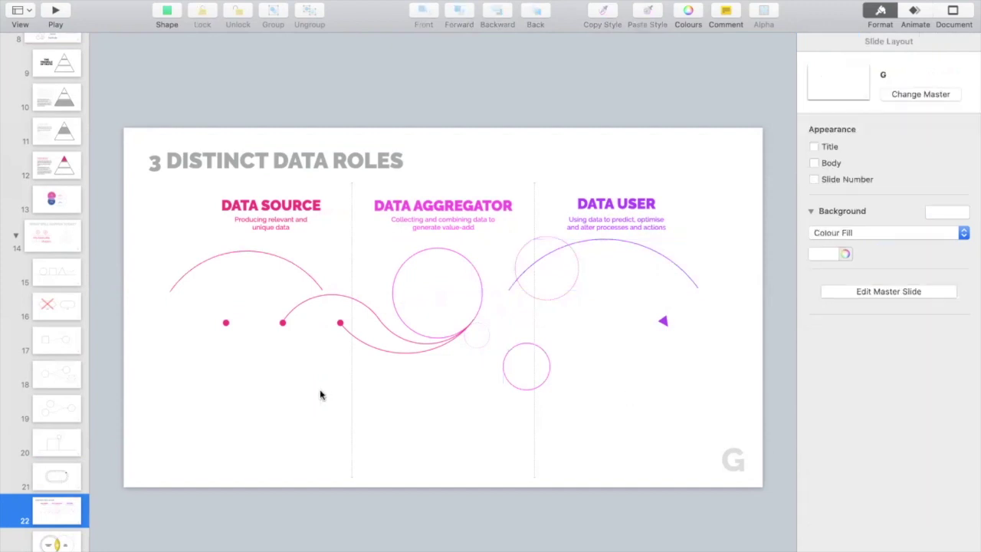
Step: Undo the four moves of the arcs and circles in the data roles diagram
key("cmd+z")
key("cmd+z")
key("cmd+z")
key("cmd+z")
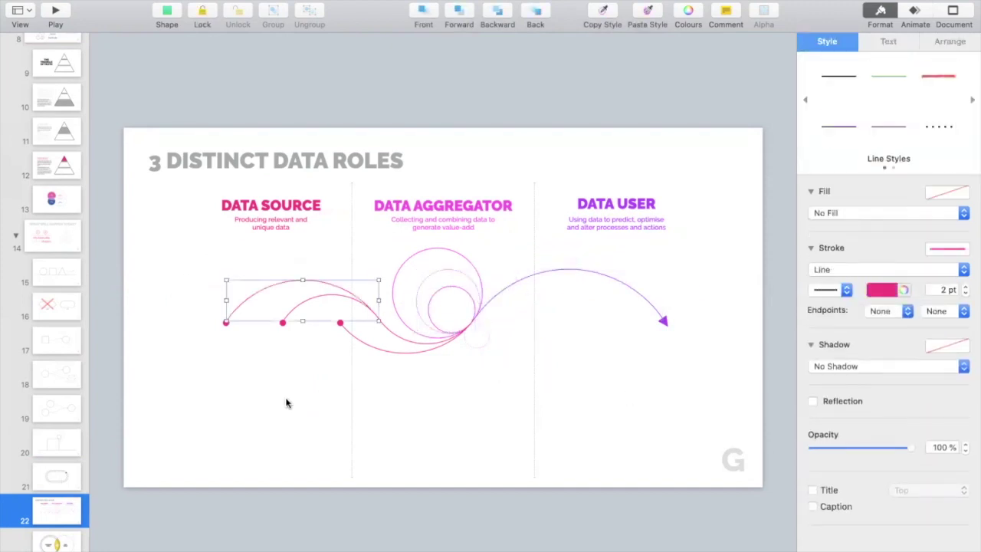
Step: View the Customers' World slide, the strategy and operations slide, and the What Will Happen Today? slide
left_click(58, 542)
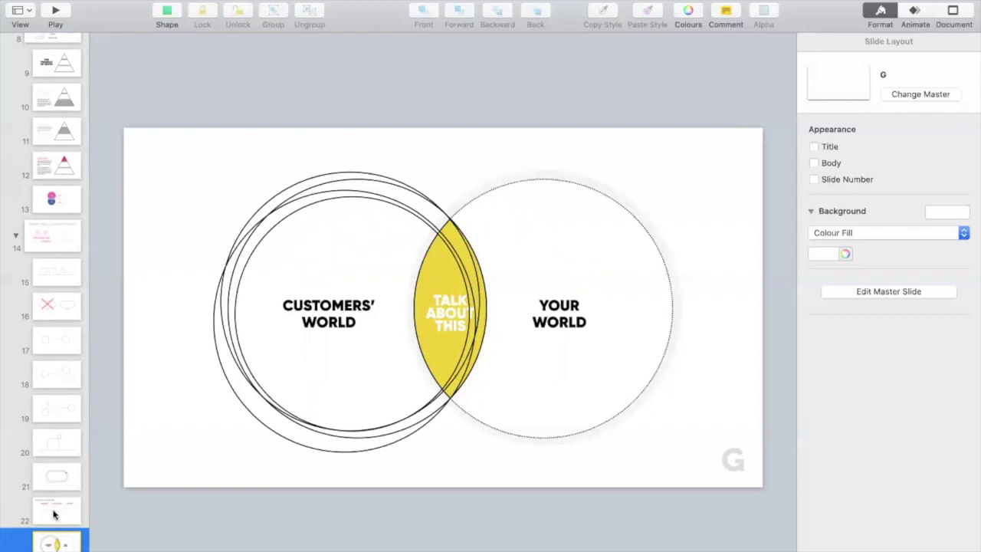
left_click(65, 208)
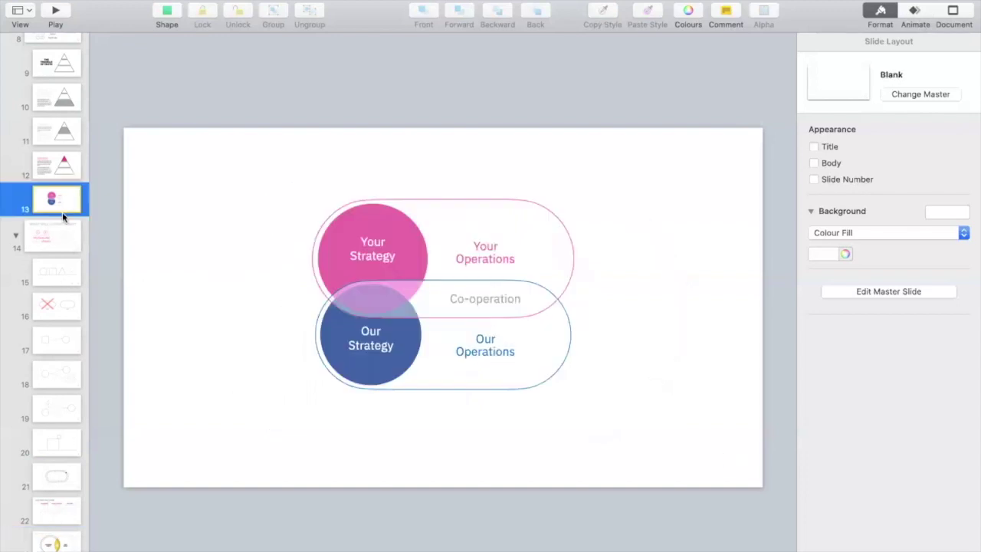
left_click(62, 241)
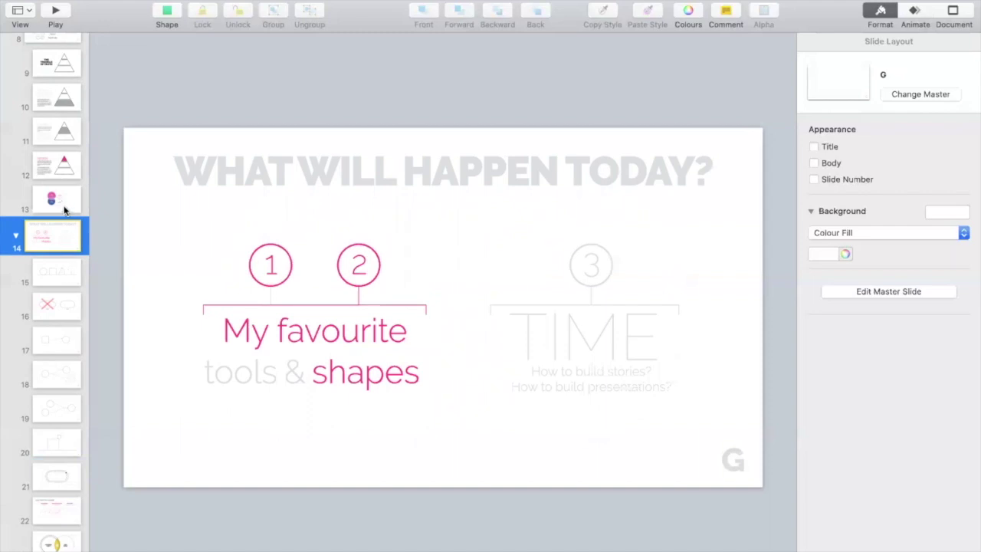
Step: Play the presentation from the What Will Happen Today? slide, advance to the basic shapes slide and exit the slideshow
left_click(56, 10)
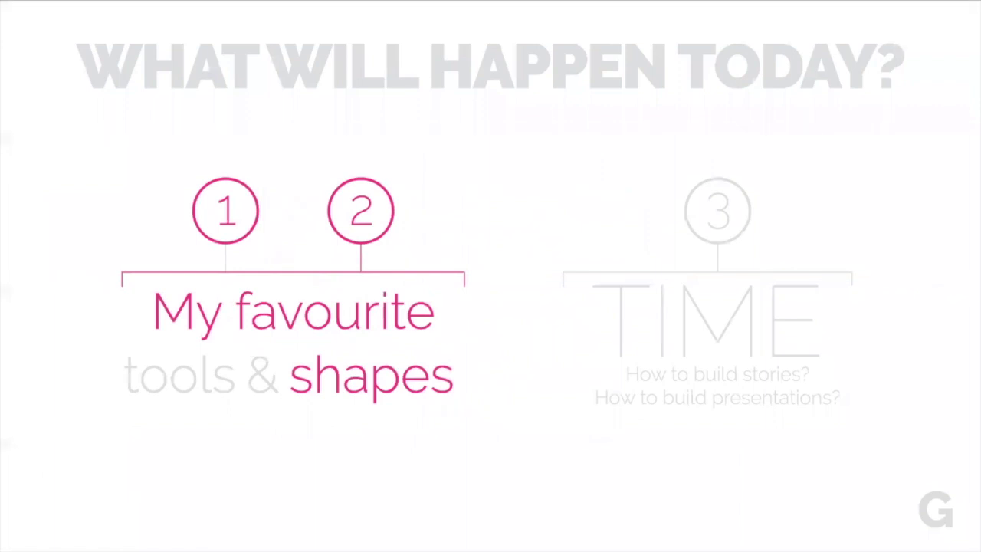
key("Right")
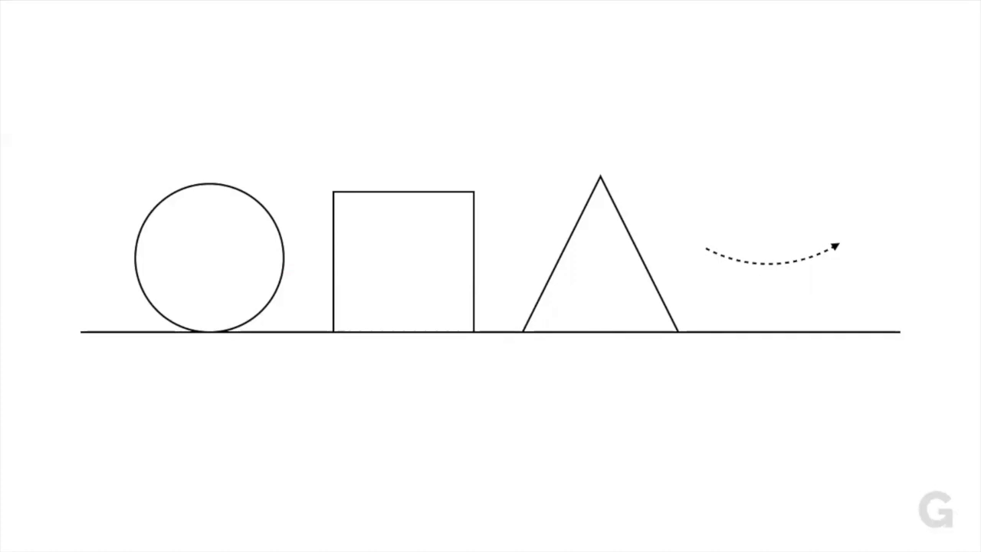
key("Escape")
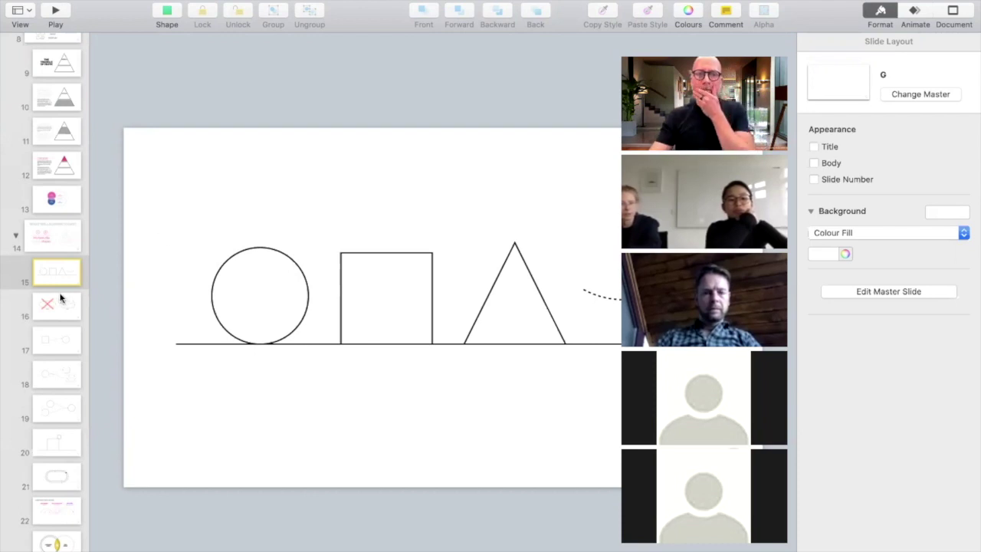
Step: Open slide 23 with the overlapping Customers' World and Your World circles
scroll(65, 360, "down", 3)
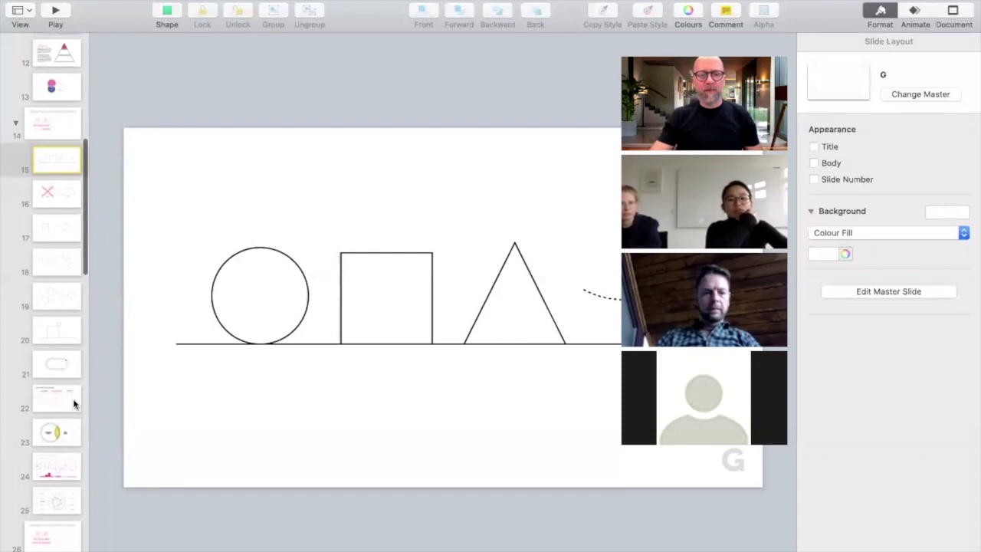
left_click(61, 441)
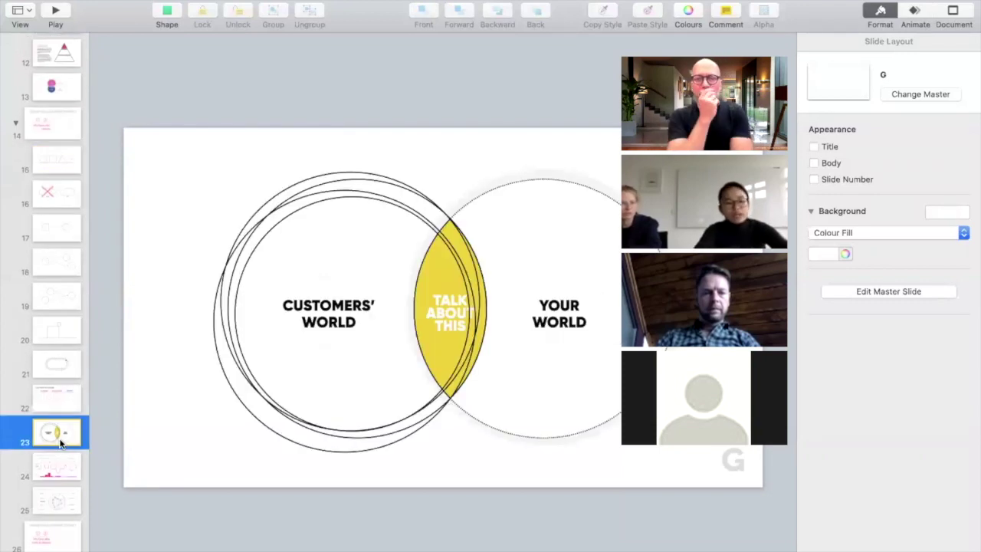
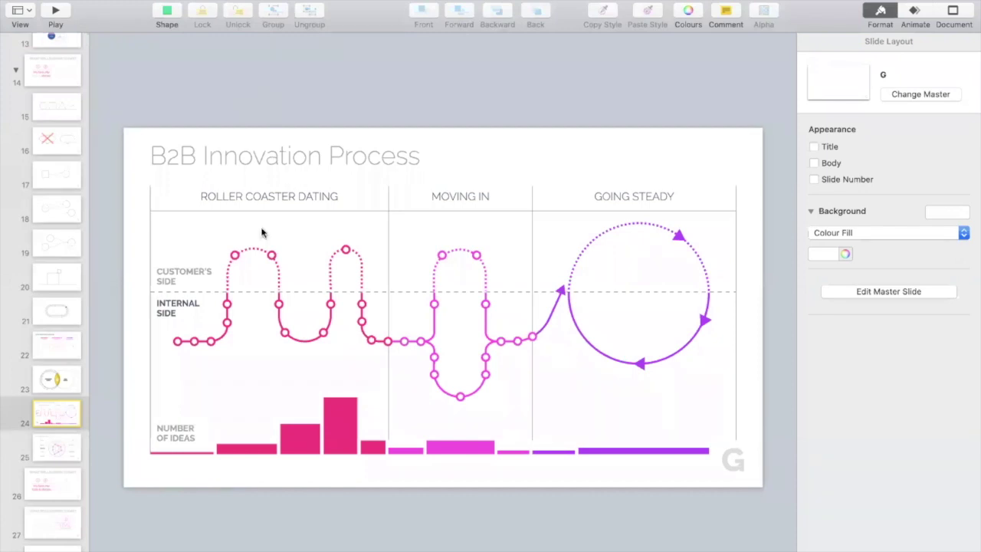
Step: Move the first dotted curve of the B2B Innovation Process diagram out of place, and undo the move
left_click_drag(227, 264, 208, 216)
key("super+z")
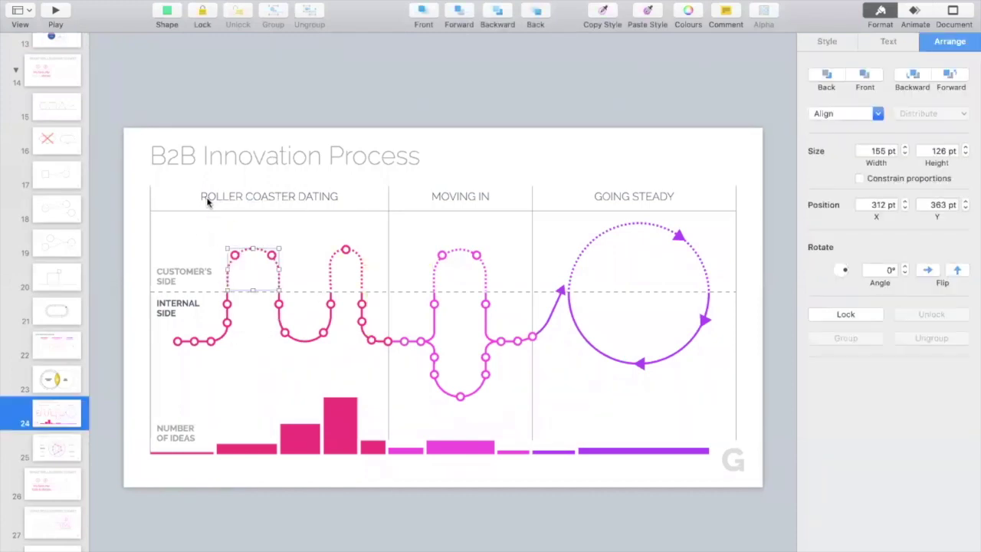
Step: Draw an open arch about 105 by 160 pt with the Pen tool between the two dotted curves of Roller Coaster Dating
left_click(170, 12)
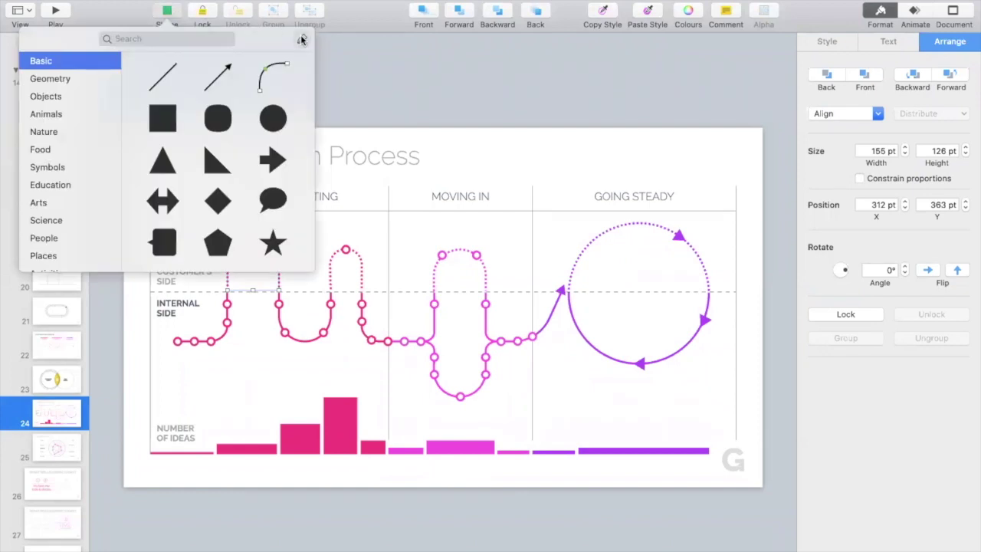
left_click(302, 38)
left_click(306, 291)
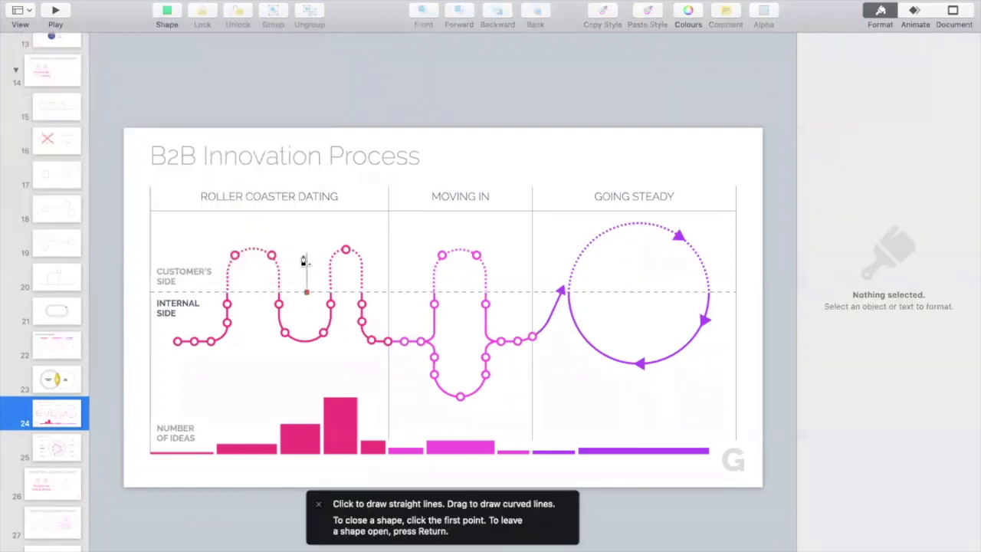
left_click(306, 259)
left_click(318, 241)
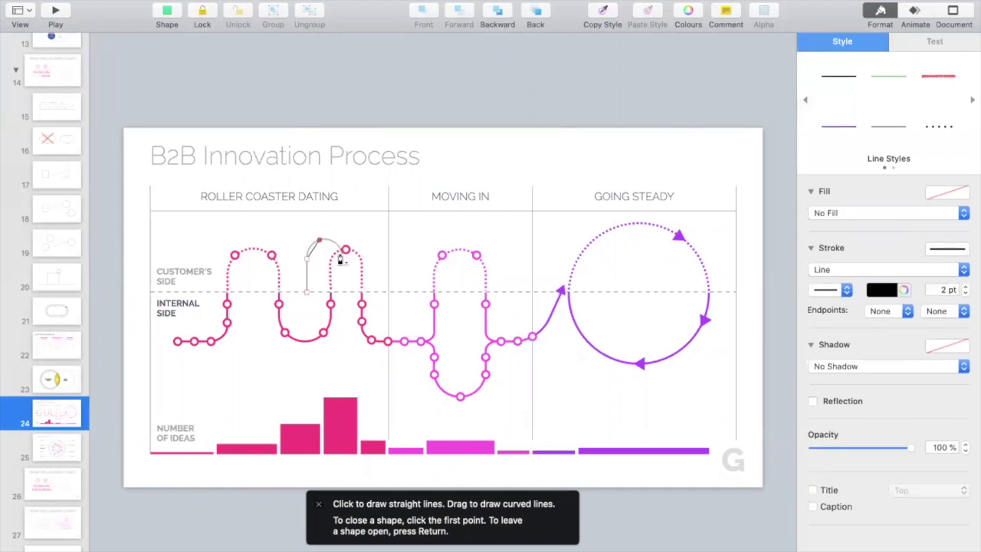
left_click(341, 260)
left_click(342, 291)
key("Return")
left_click(326, 246)
left_click(309, 245)
left_click_drag(309, 246, 305, 242)
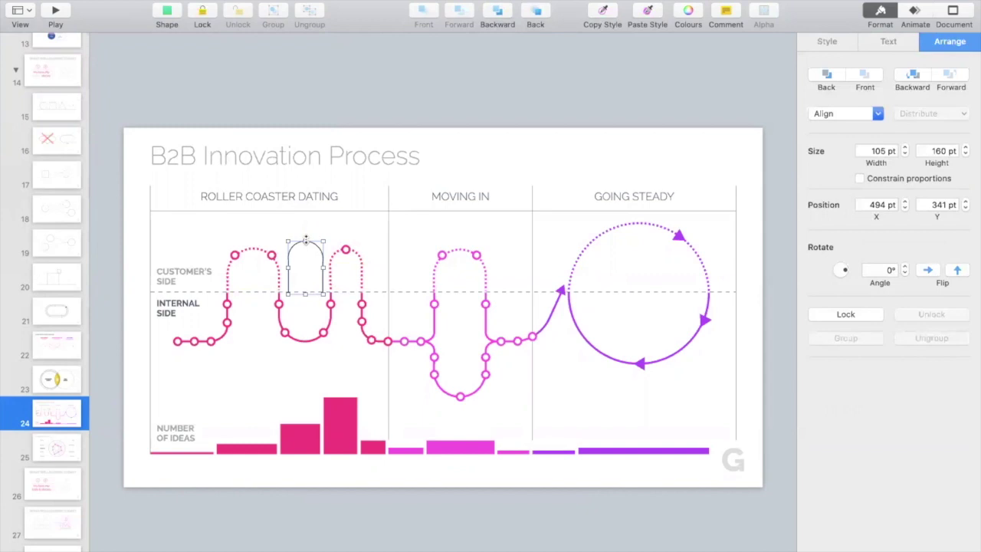
Step: Edit the points of the black arch, lowering its top point slightly to even out the curve
scroll(305, 243, "up", 5)
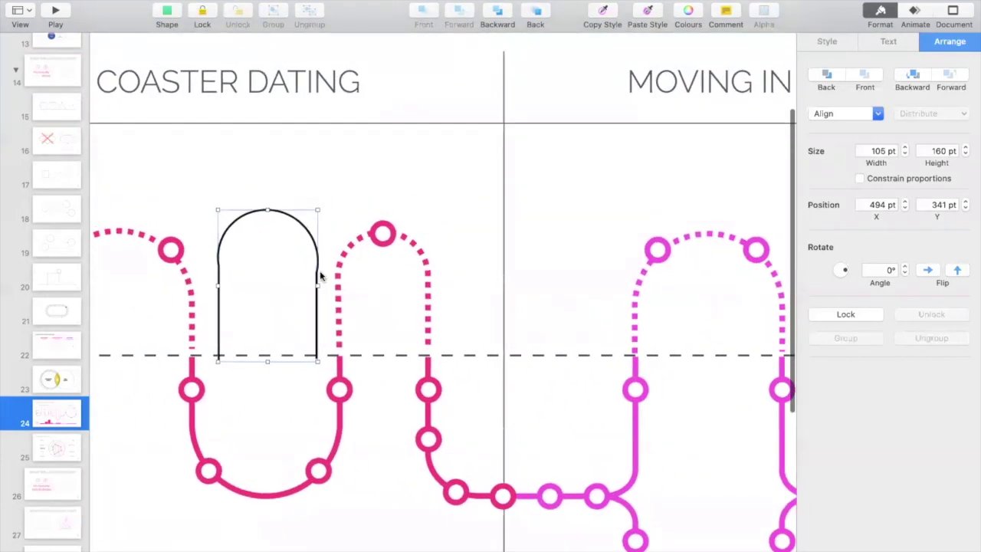
left_click(319, 251)
left_click(317, 258)
double_click(288, 217)
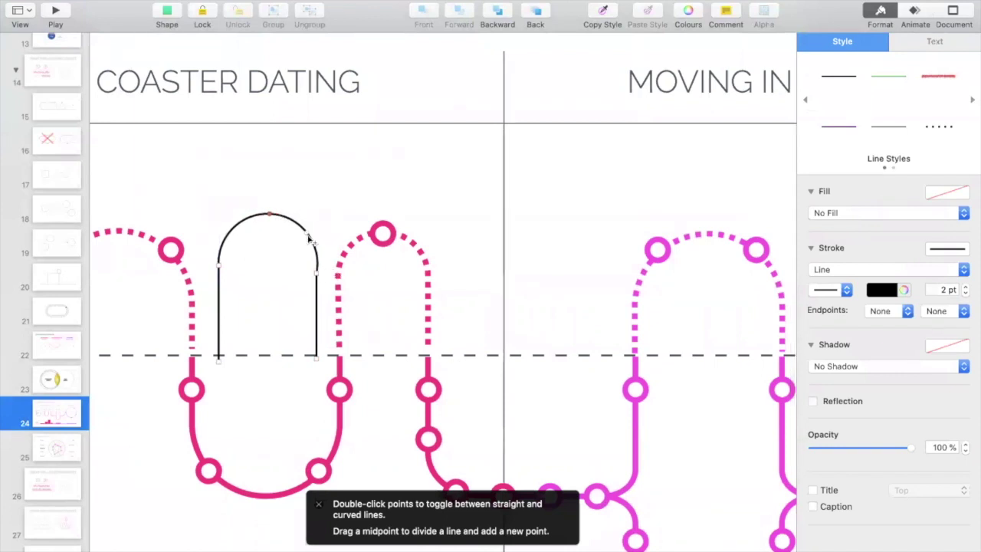
left_click_drag(270, 215, 273, 222)
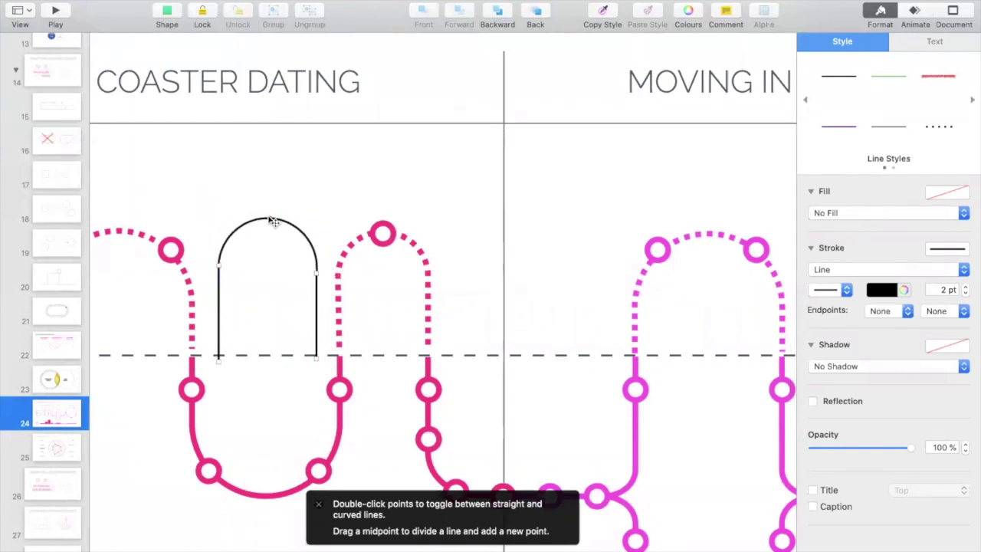
left_click(265, 194)
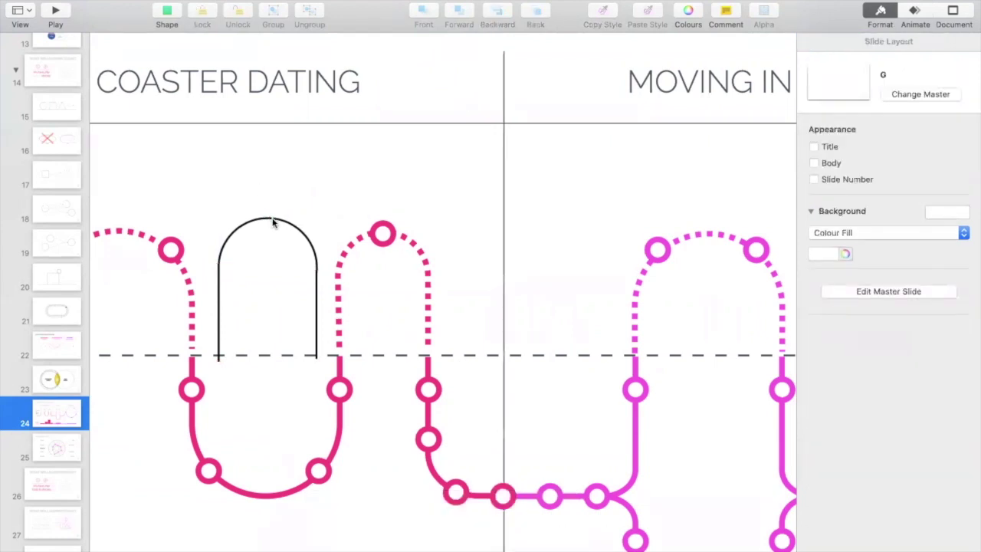
Step: Copy the style of the second pink dotted curve and apply it to the black arch
left_click(272, 222)
left_click(123, 228)
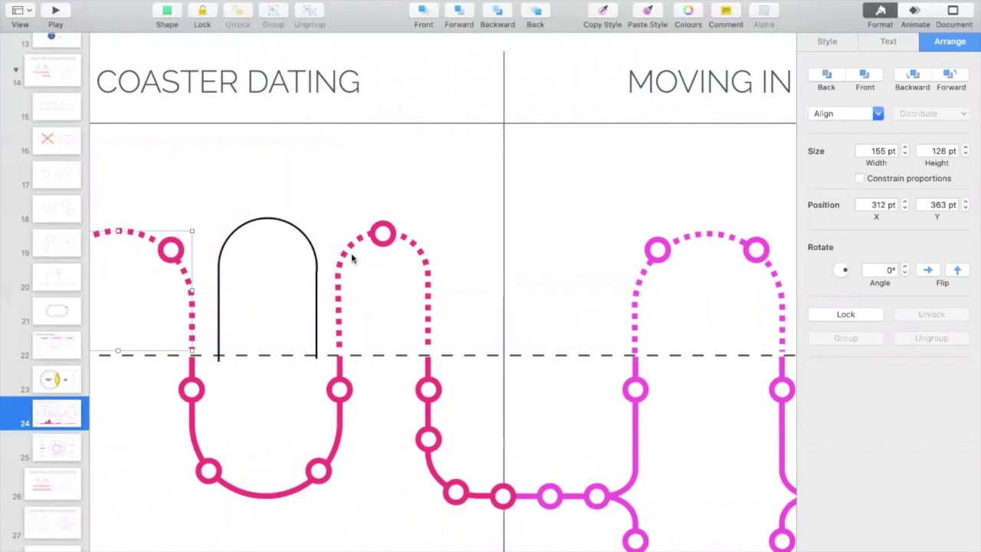
left_click(424, 259)
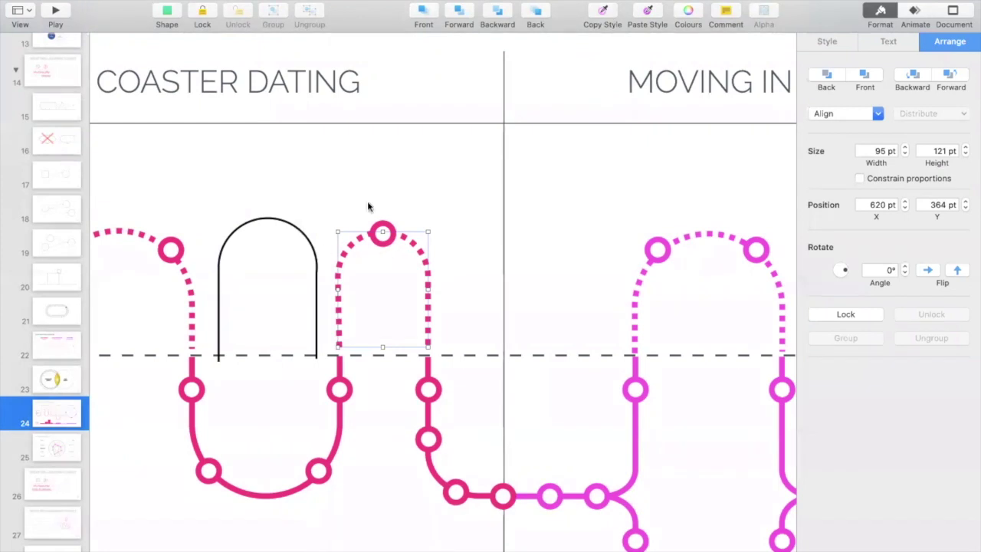
left_click(310, 238)
left_click(635, 29)
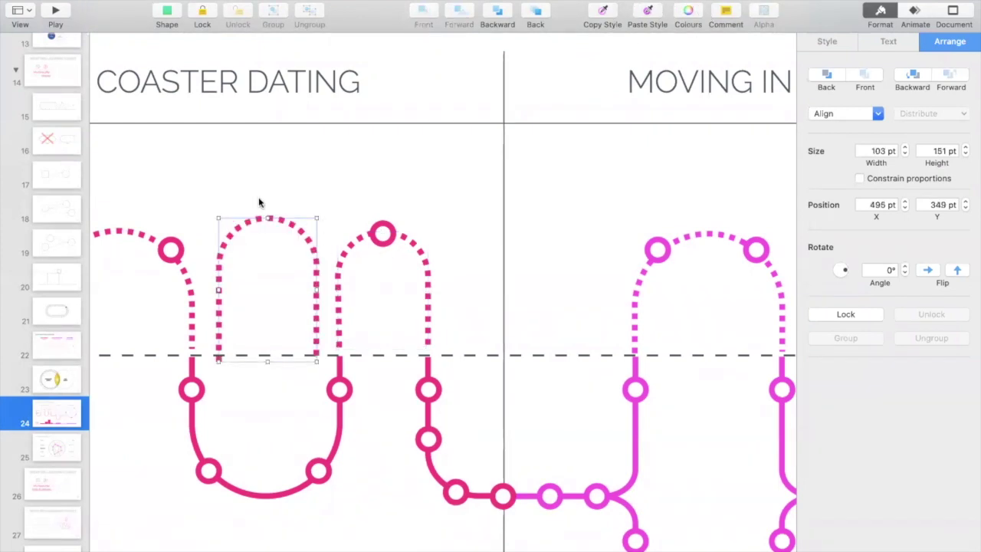
Step: Delete the newly drawn dotted arch from the B2B Innovation Process diagram
left_click(283, 218)
left_click(282, 220)
key("Delete")
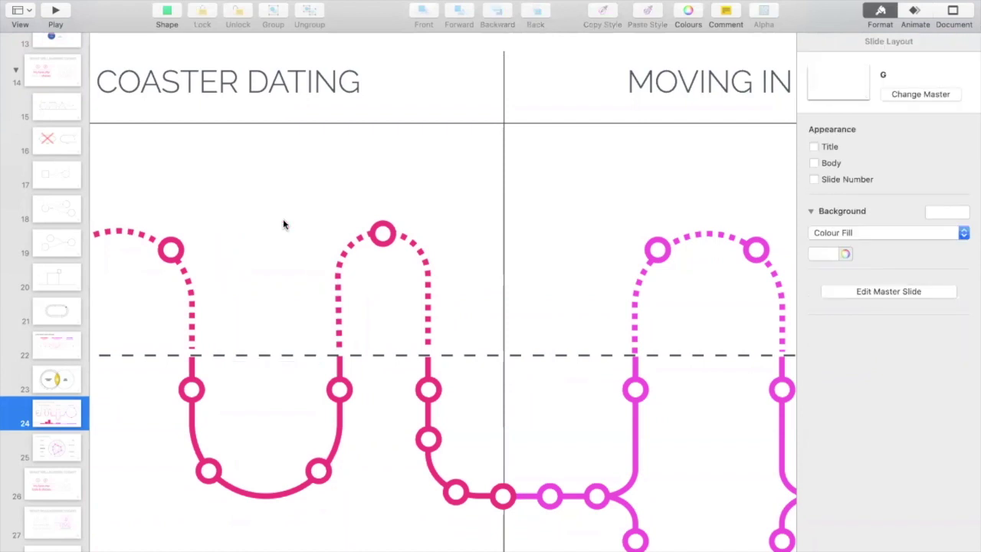
scroll(281, 220, "down", 5)
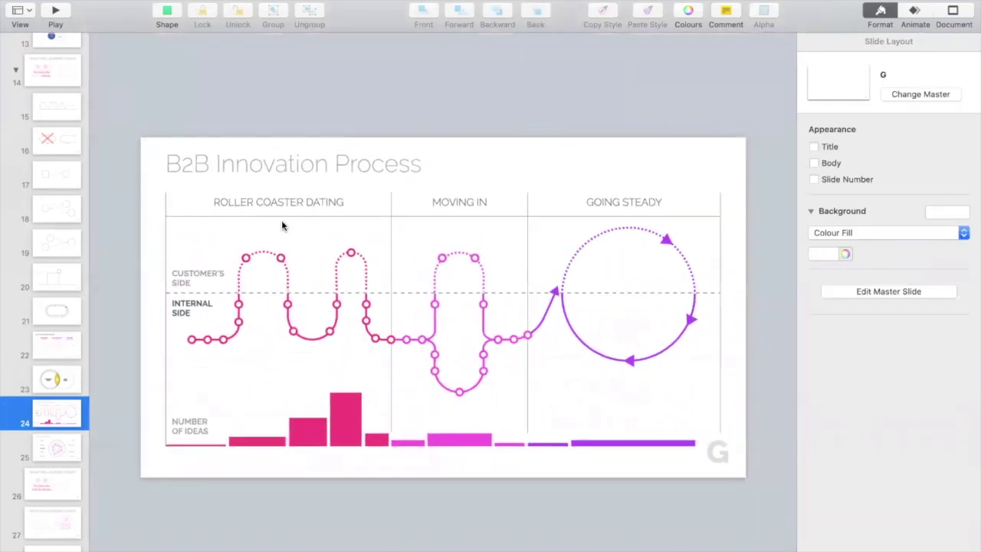
scroll(282, 224, "up", 3)
scroll(281, 220, "down", 2)
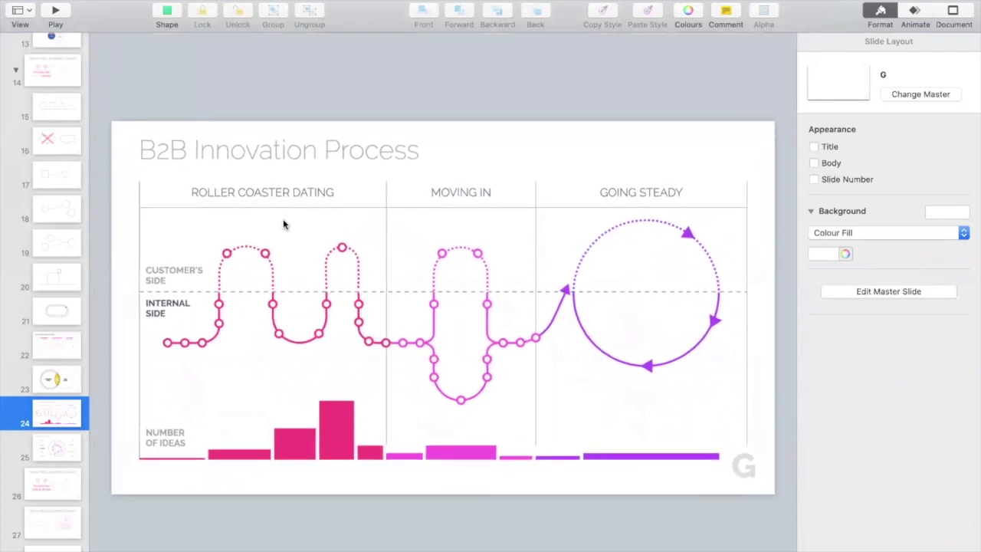
scroll(283, 223, "up", 1)
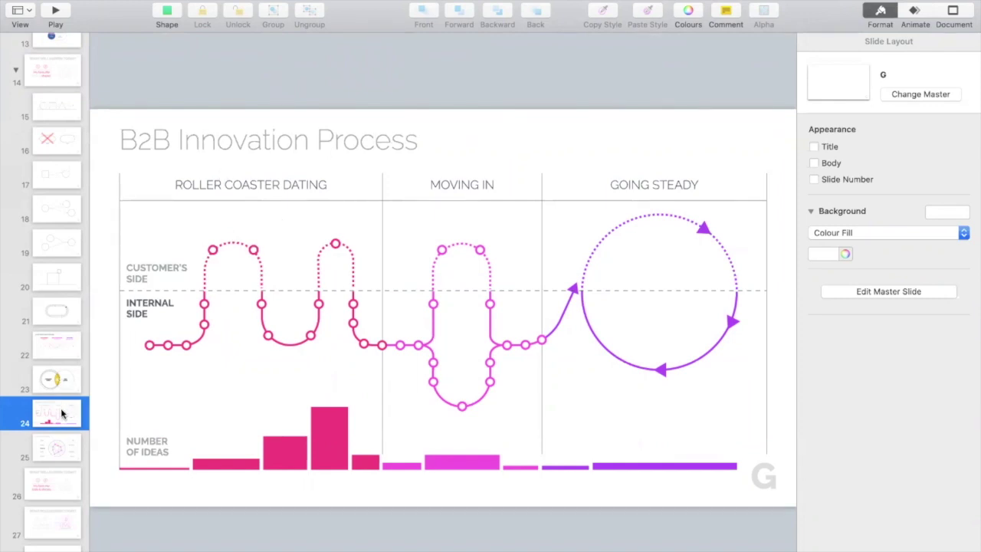
Step: Draw a rectangle covering the diagram below the Moving In and Going Steady headings
left_click(167, 13)
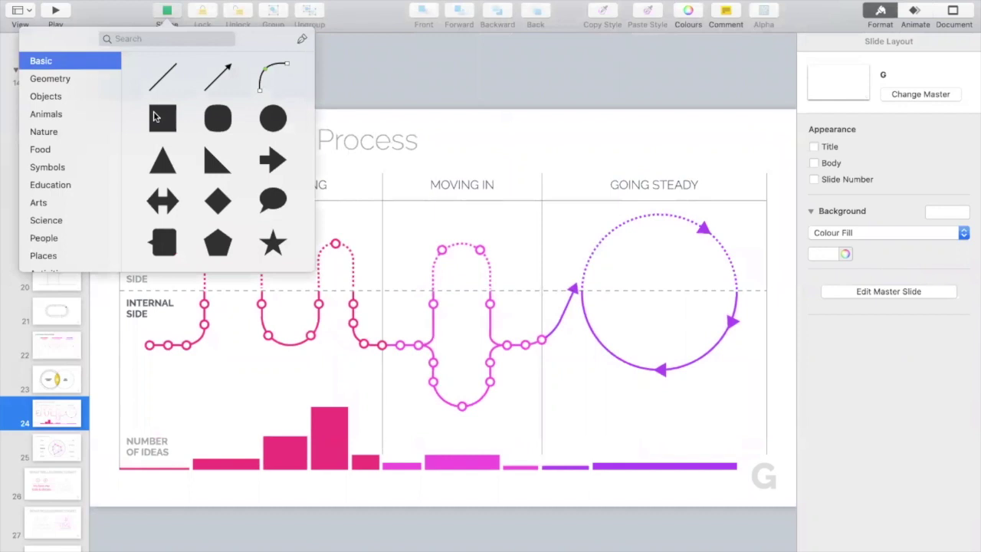
left_click(156, 117)
left_click_drag(433, 301, 755, 439)
Step: Give the rectangle a white colour fill, no shadow and a 2 pt black line border
left_click(827, 43)
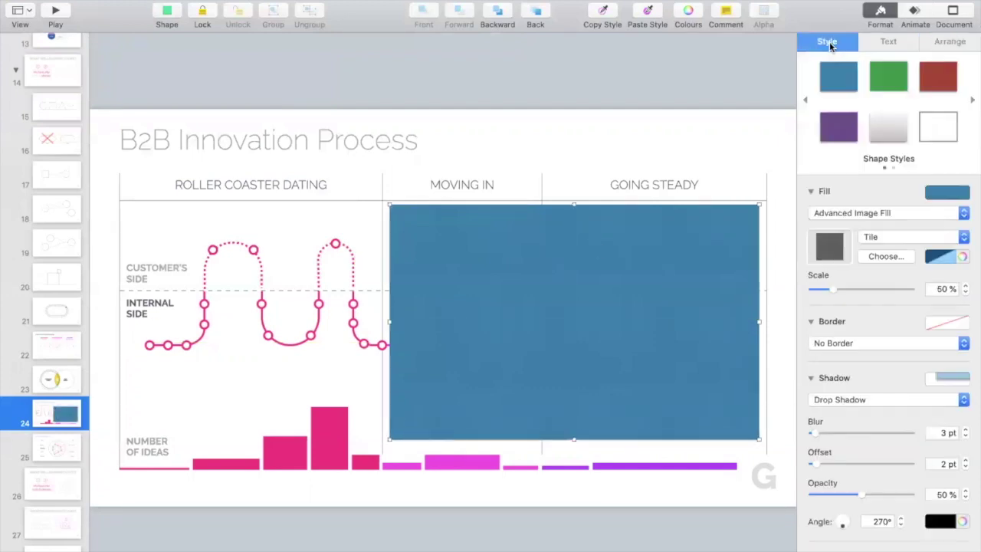
left_click(863, 213)
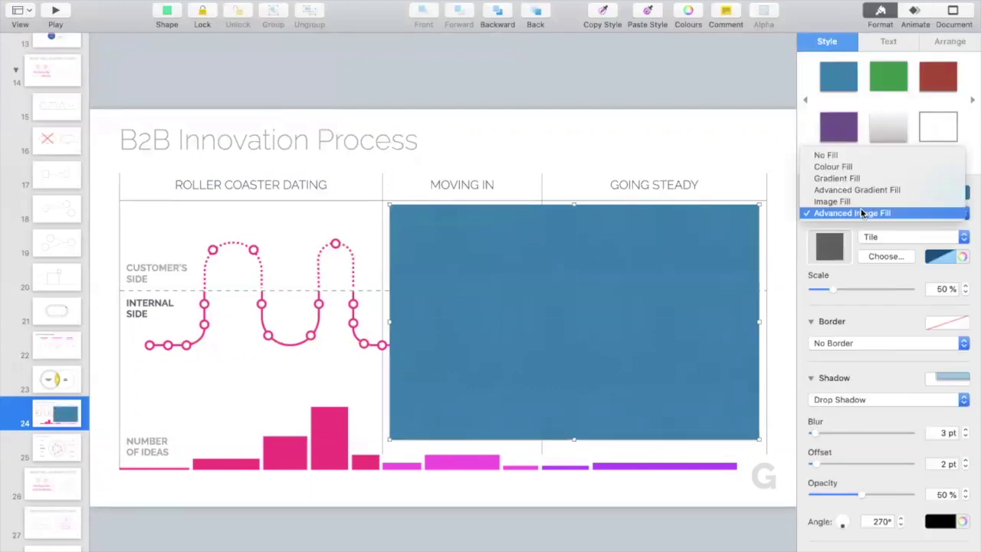
left_click(843, 166)
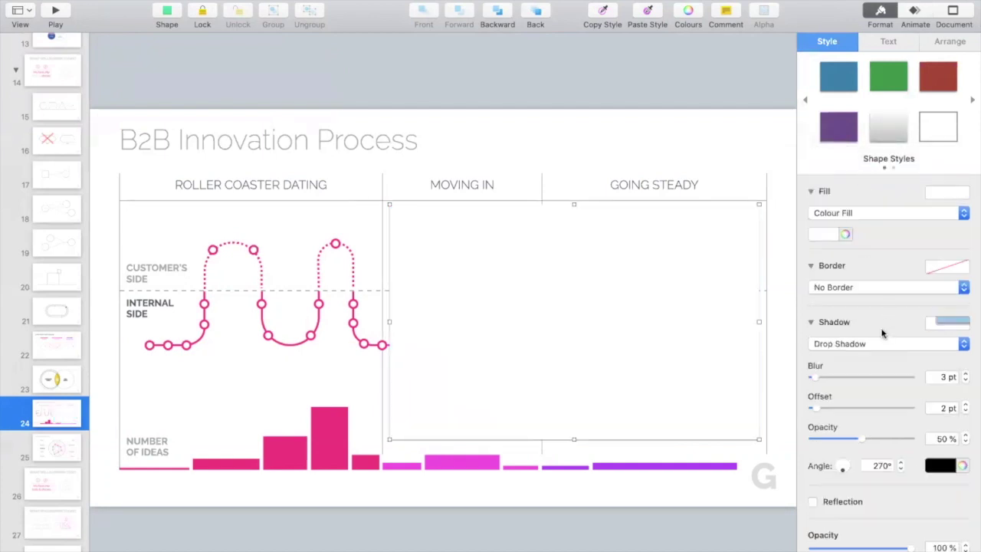
left_click(872, 345)
left_click(858, 331)
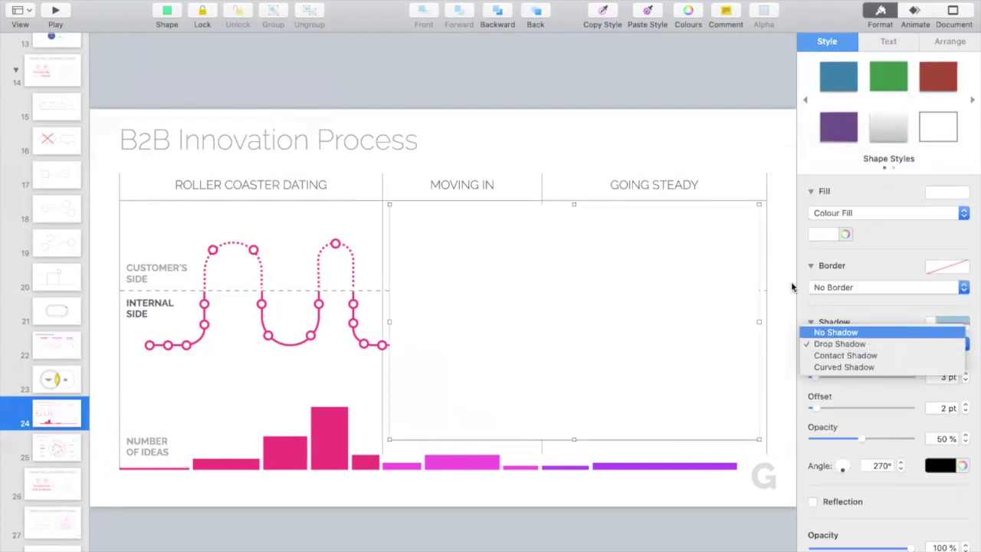
left_click(852, 289)
left_click(839, 299)
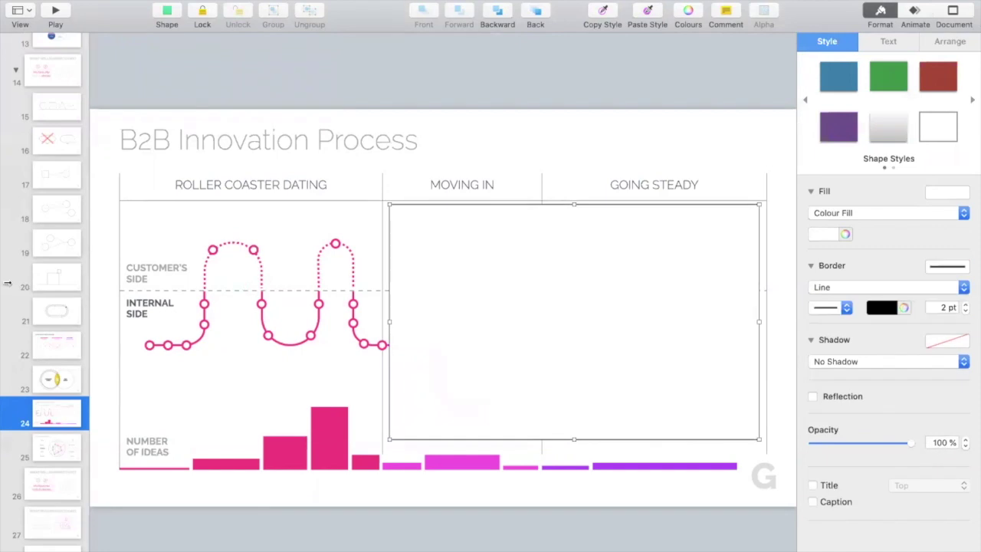
Step: Copy the Lorem ipsum text box from slide 12 and paste it onto slide 24
scroll(34, 157, "up", 5)
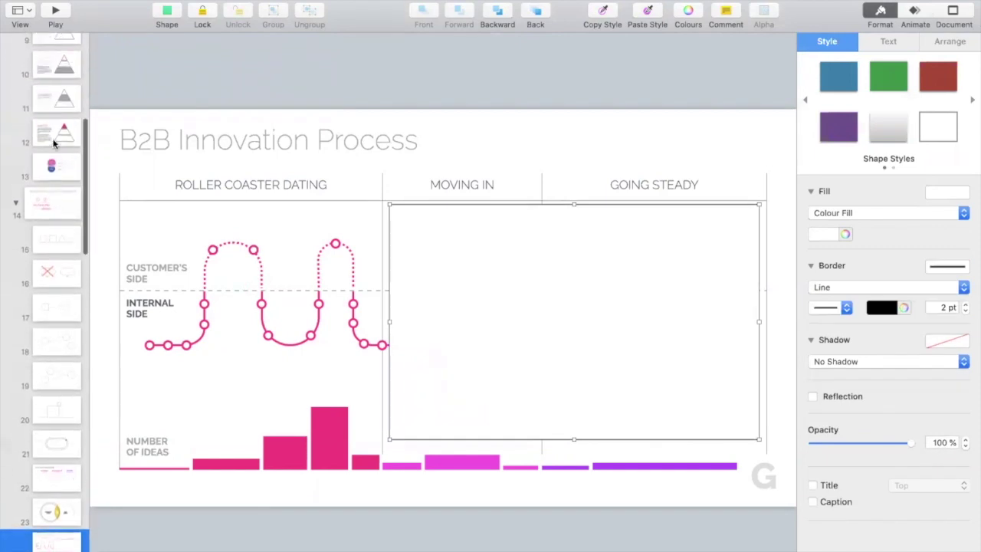
left_click(53, 141)
left_click(304, 305)
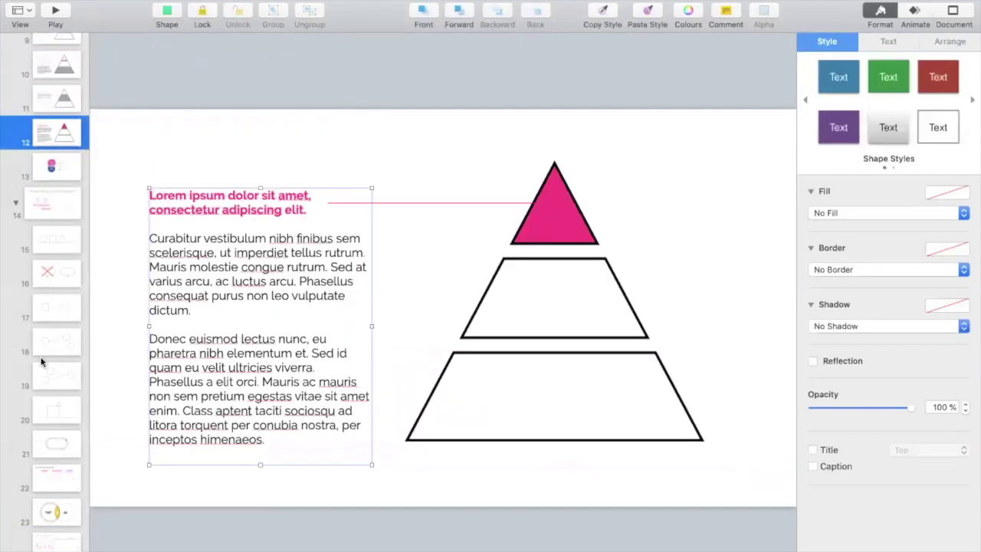
scroll(66, 470, "down", 3)
left_click(66, 443)
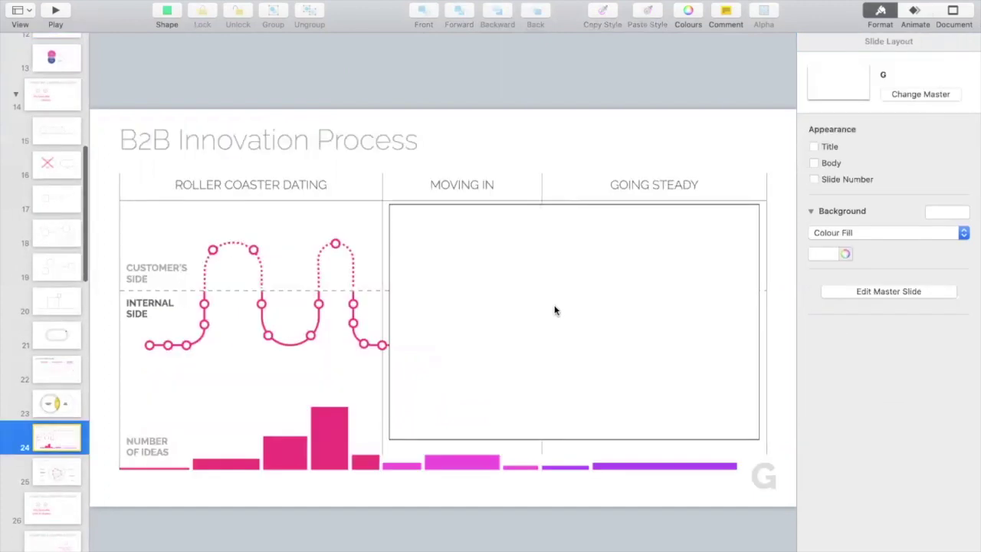
key("super+v")
Step: Move the pasted text box into the white rectangle and resize it to fit inside with even margins
left_click_drag(292, 265, 551, 296)
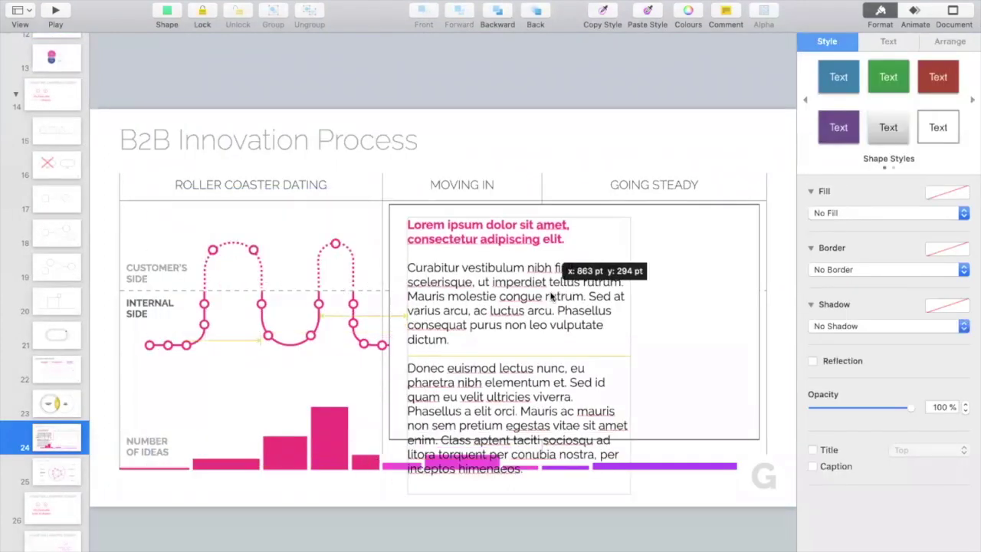
left_click_drag(630, 493, 733, 411)
left_click_drag(648, 368, 655, 378)
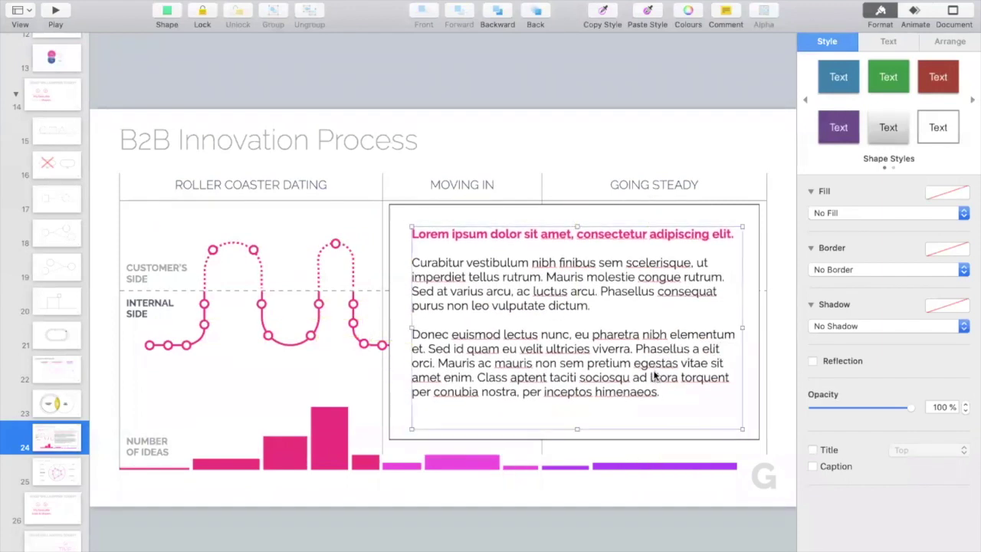
Step: Duplicate slide 24, and delete the white rectangle and its text box from the original slide
left_click(70, 440)
key("super+d")
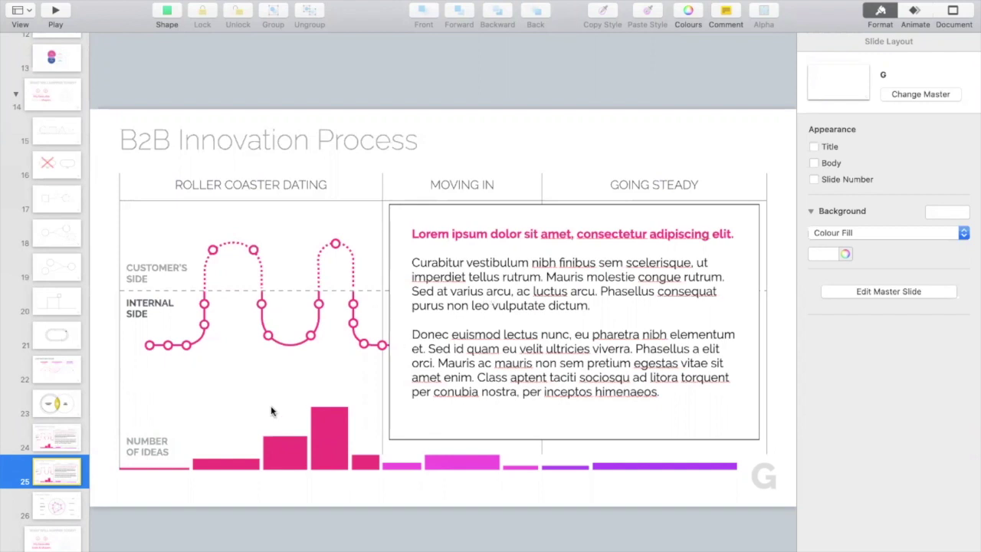
left_click(49, 433)
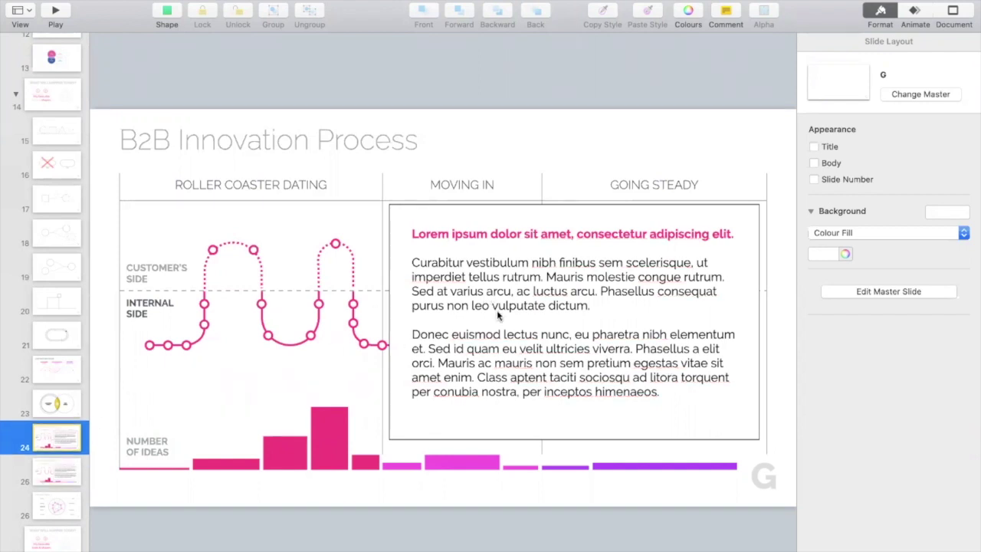
left_click(494, 286)
left_click(423, 216, "shift")
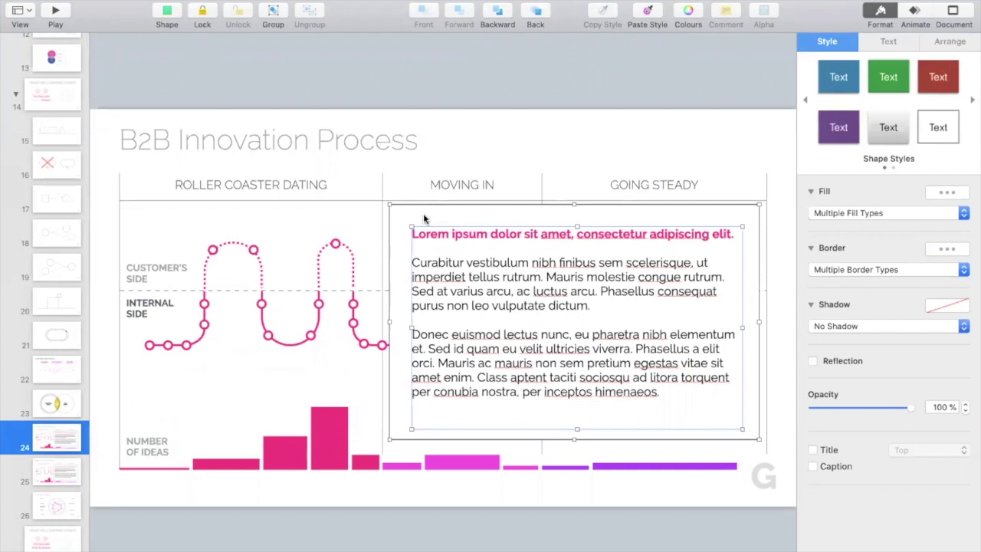
key("BackSpace")
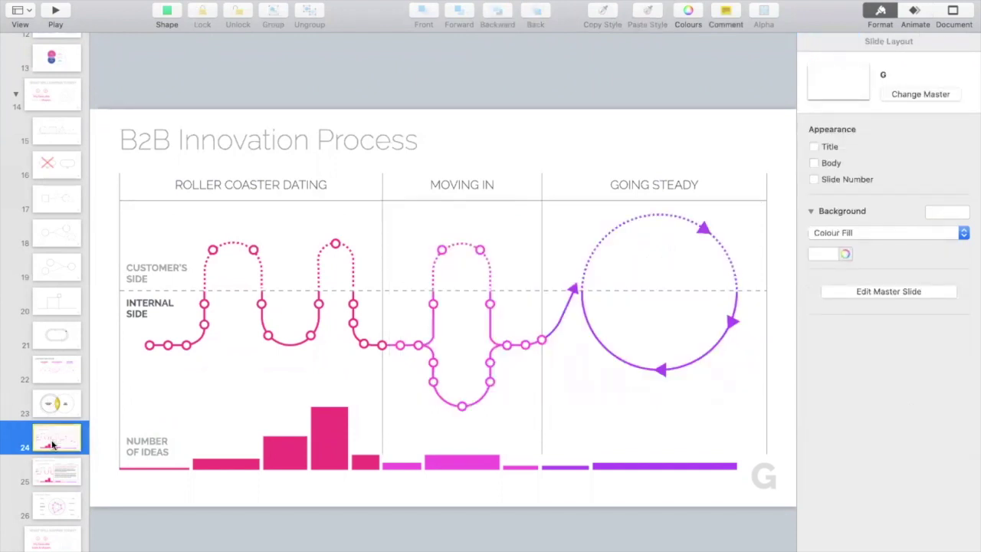
Step: Duplicate slide 25 and, on the copy, move and narrow the white rectangle and text box to cover only the Roller Coaster Dating section
left_click(62, 472)
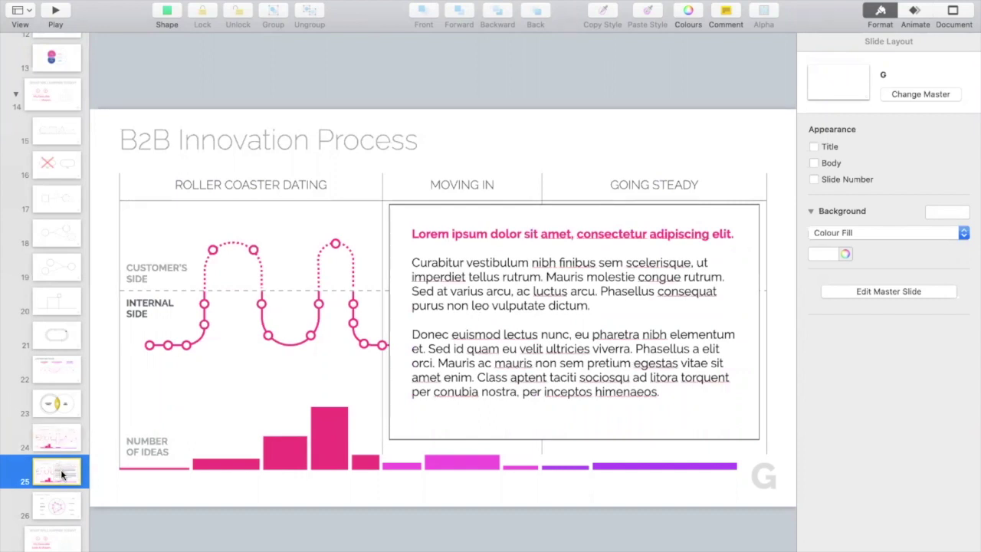
key("super+d")
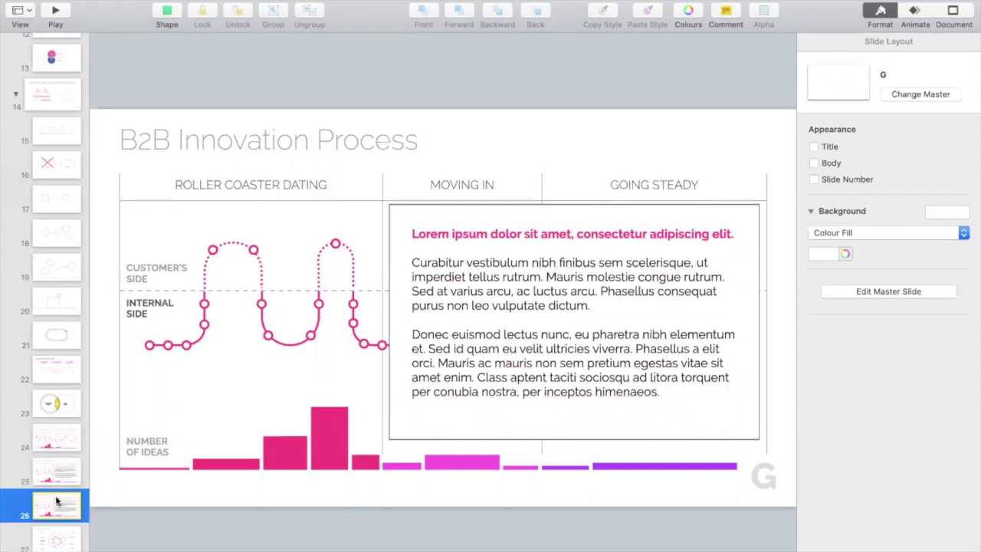
left_click(506, 235)
left_click_drag(580, 212, 324, 221)
left_click_drag(498, 329, 366, 334)
left_click_drag(605, 274, 336, 275)
left_click_drag(470, 429, 359, 428)
left_click_drag(295, 396, 305, 396)
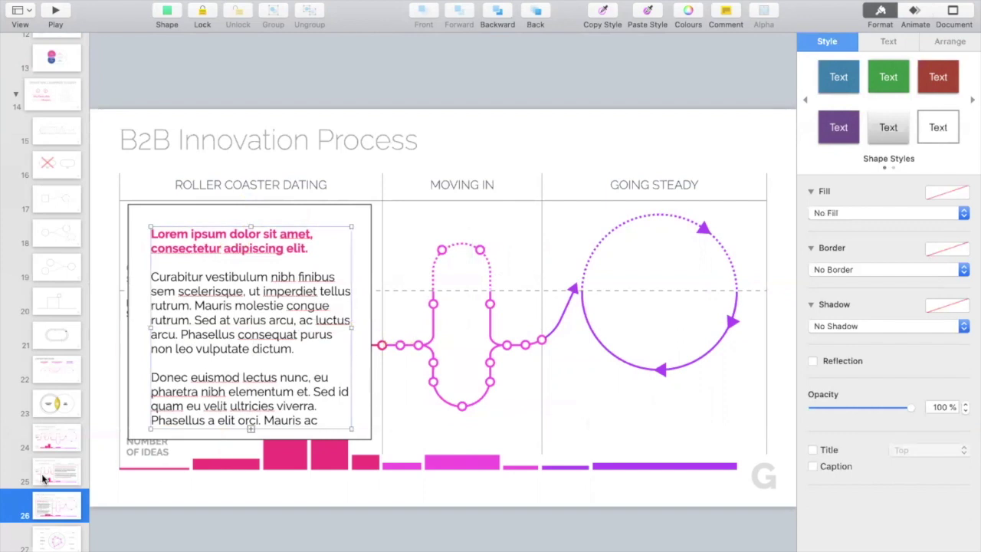
Step: View slides 24, 25 and 26 in sequence to compare the full diagram with its two text-overlay versions
left_click(56, 443)
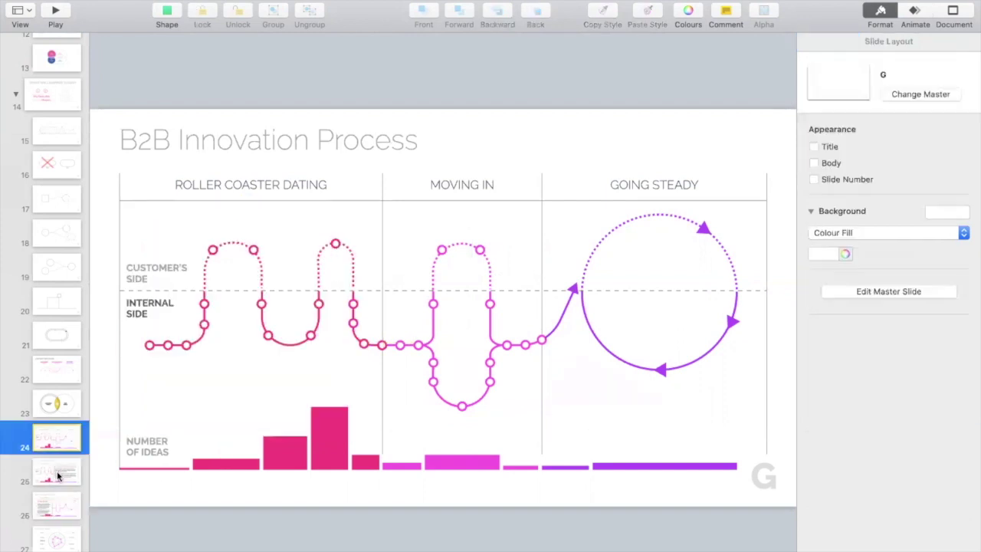
left_click(56, 471)
left_click(56, 506)
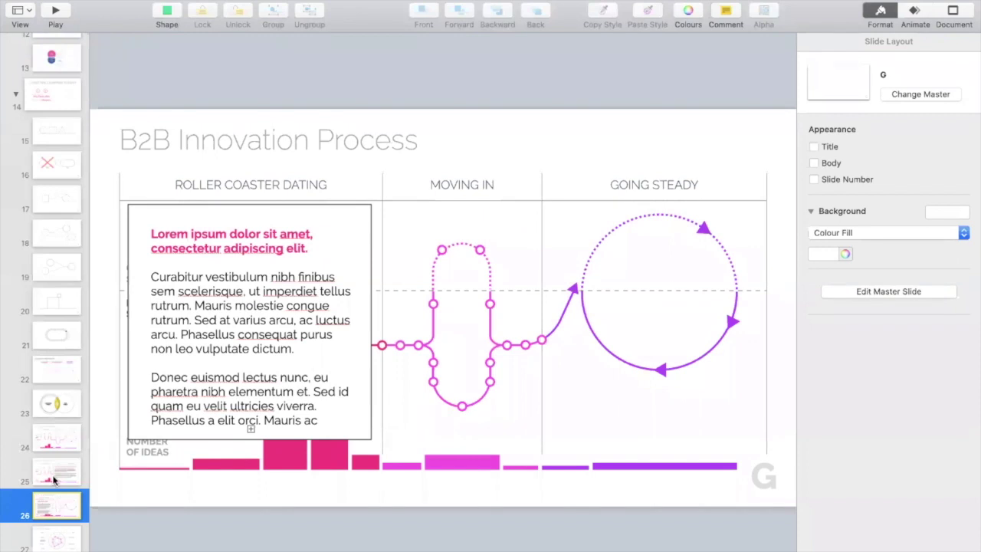
Step: Open slide 27 with the Innovation Status radar chart
scroll(53, 479, "down", 3)
scroll(53, 480, "down", 1)
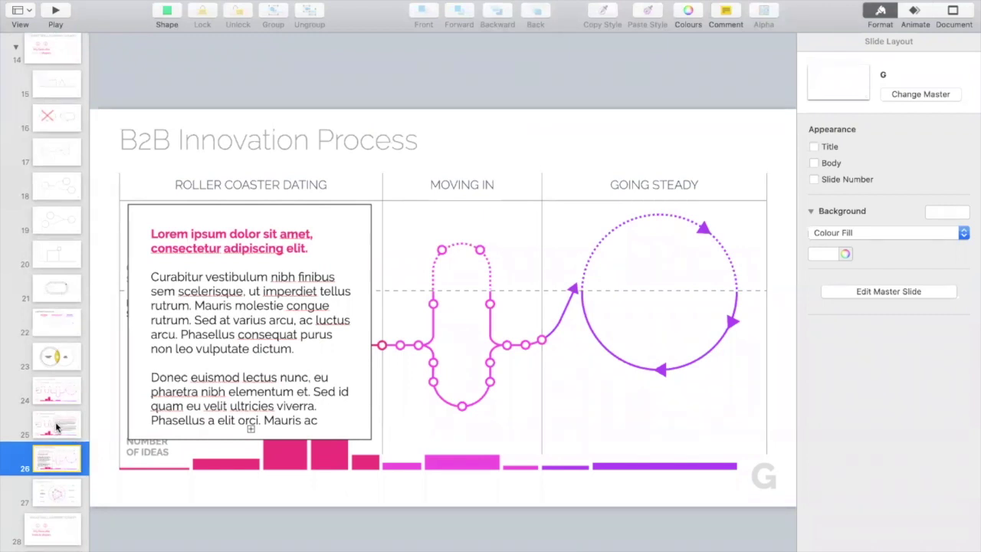
scroll(57, 437, "down", 3)
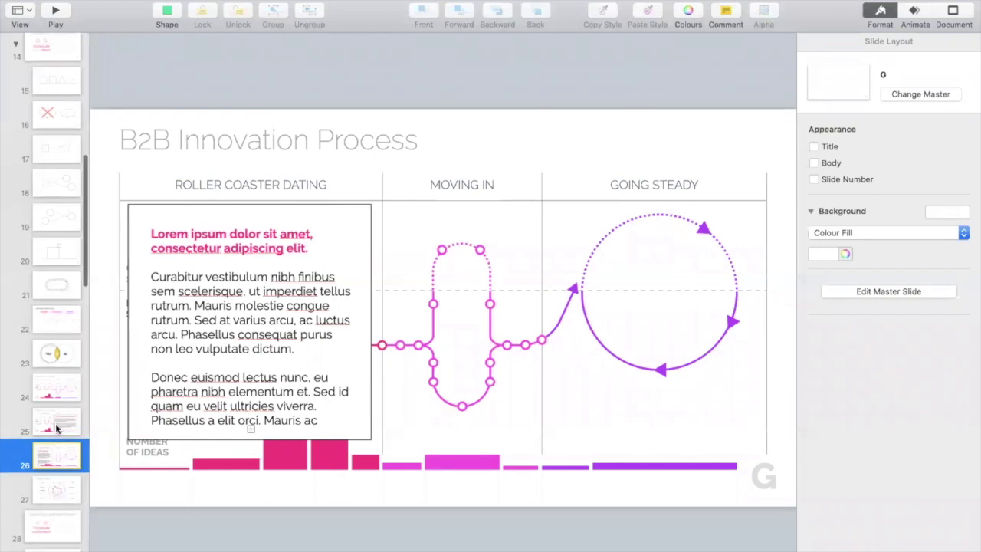
left_click(57, 446)
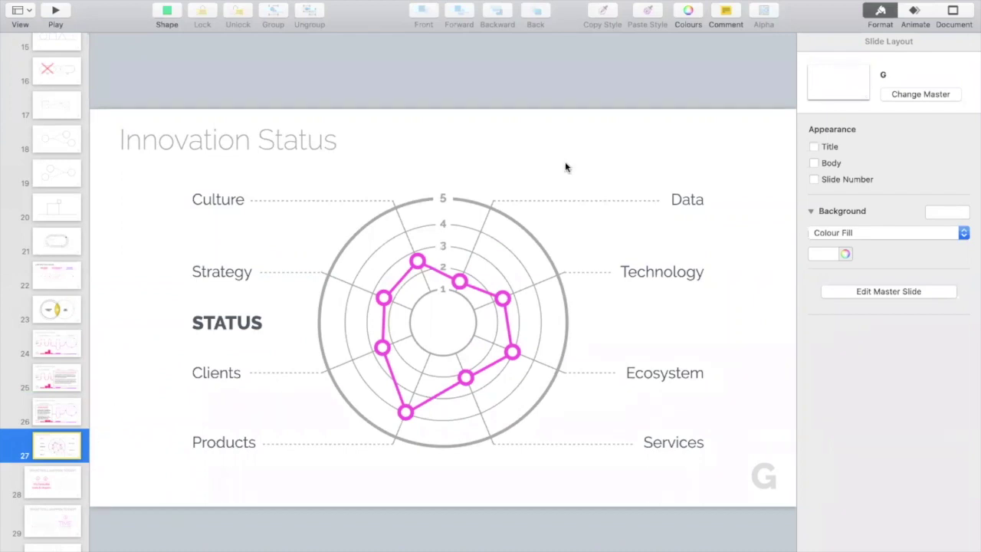
Step: Try moving the Data marker and the level 3 label out of place on the radar chart, and undo each move
left_click_drag(459, 284, 473, 247)
key("super+z")
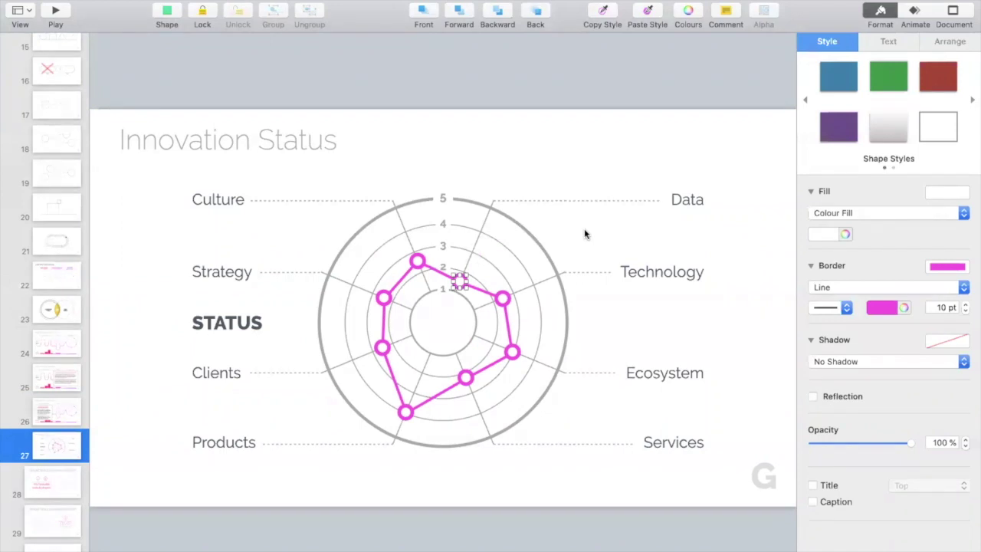
left_click(584, 231)
left_click(442, 245)
left_click_drag(443, 246, 591, 237)
key("super+z")
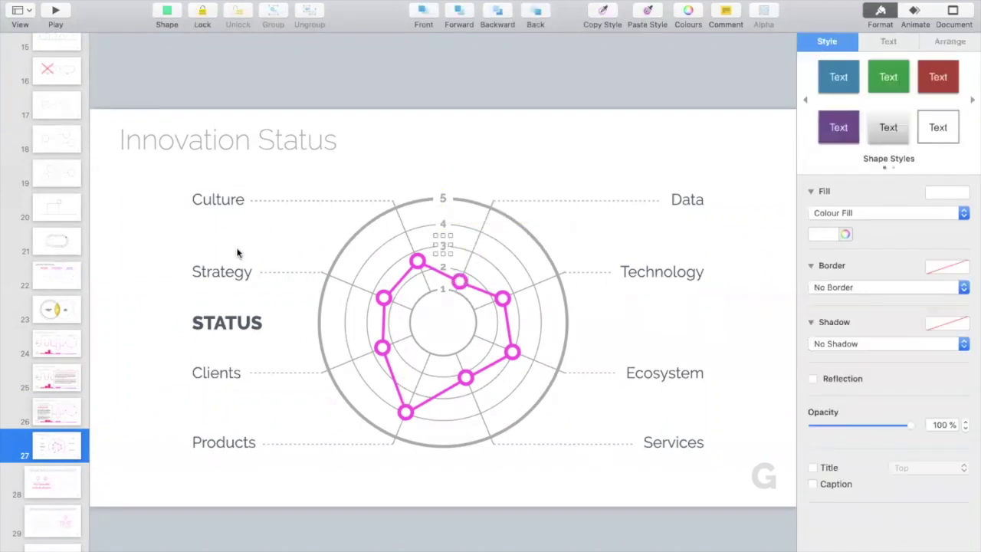
Step: Move the Culture and Data markers on the radar chart out to level 4, and reshape the connecting line to meet them
left_click_drag(415, 260, 405, 232)
double_click(419, 262)
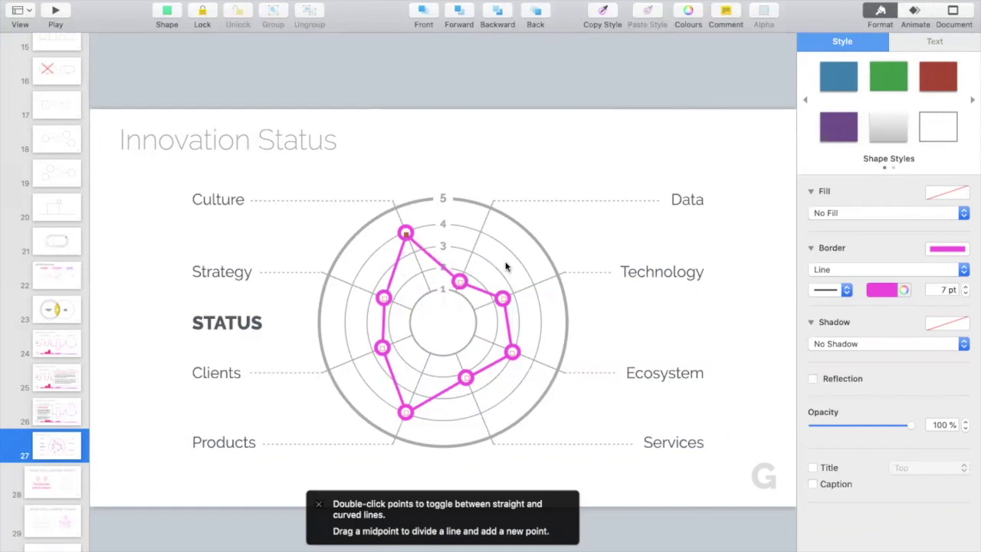
left_click(505, 266)
left_click_drag(459, 281, 480, 231)
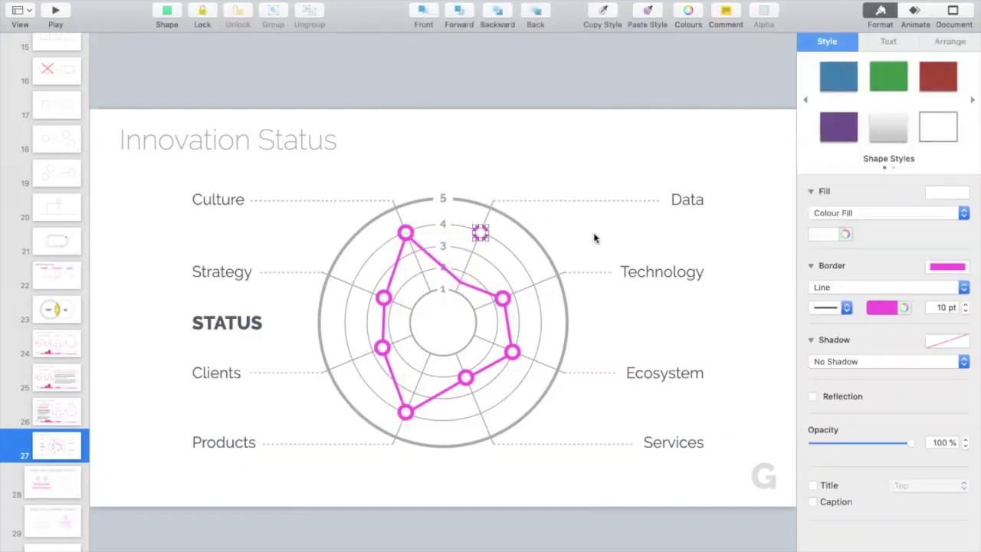
left_click(460, 280)
double_click(458, 283)
left_click_drag(458, 284, 480, 232)
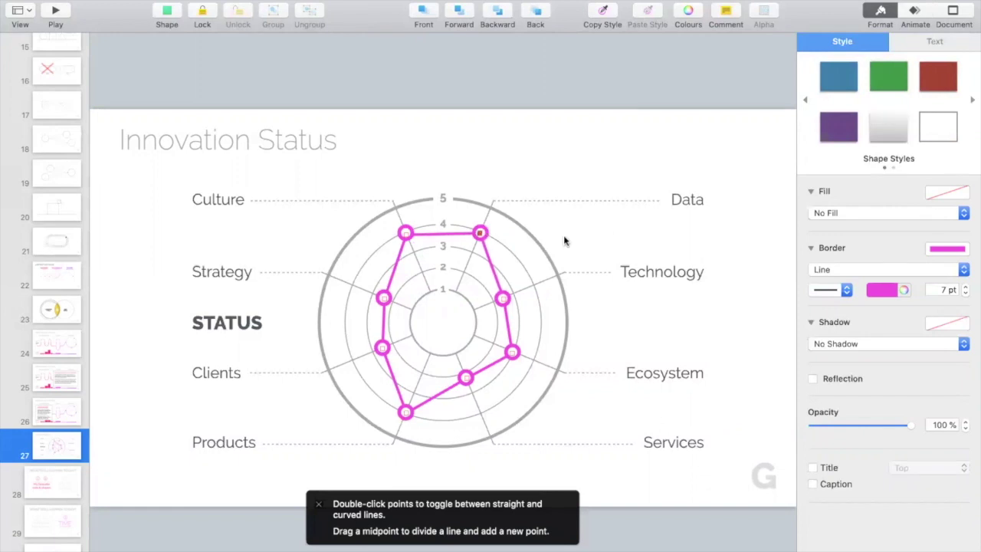
left_click(564, 241)
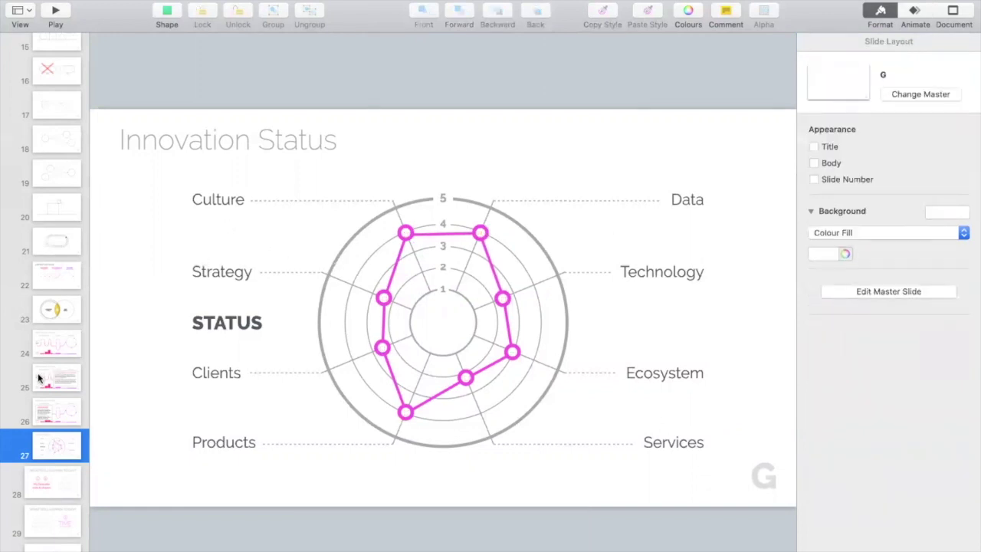
Step: View slide 28, the "What will happen today?" overview, and browse the neighbouring slide thumbnails
left_click(61, 473)
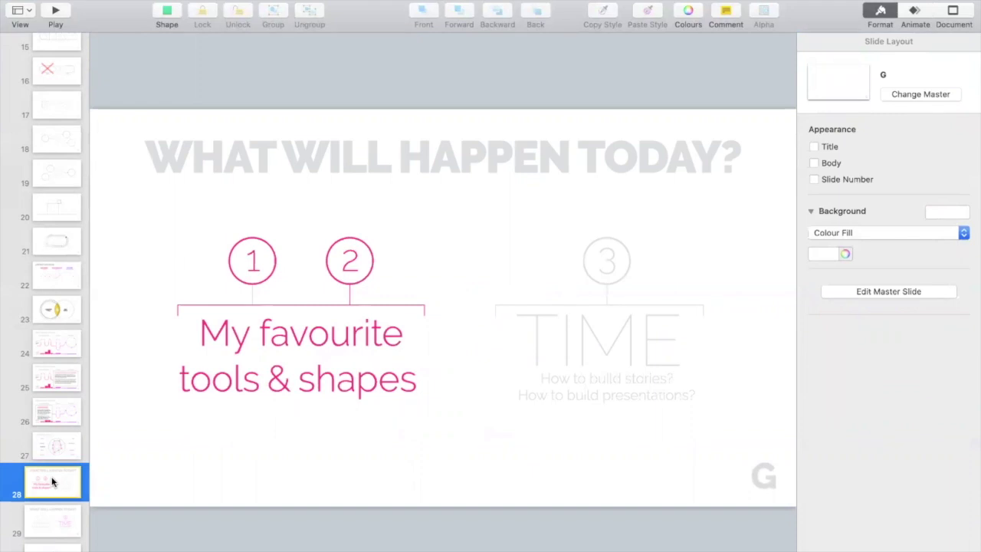
scroll(52, 481, "up", 1)
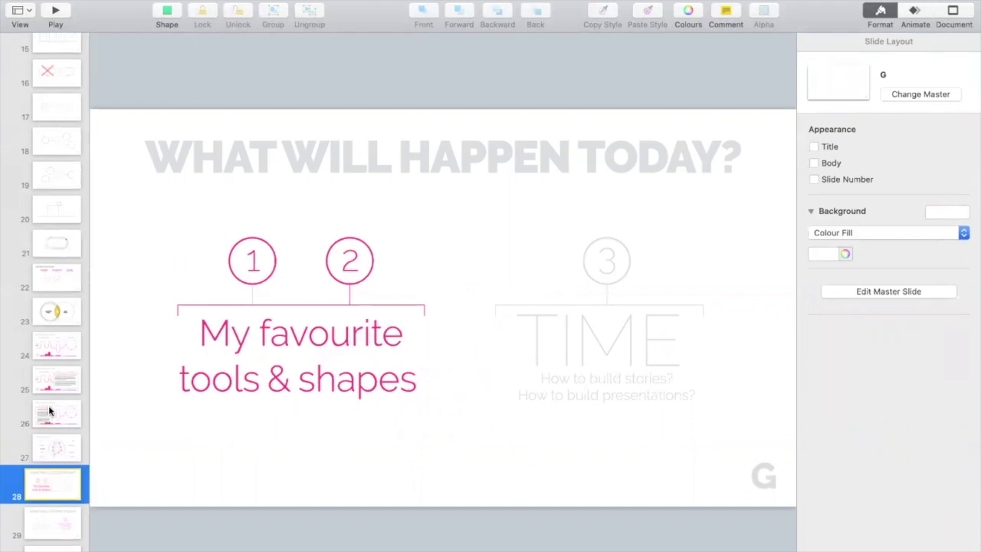
scroll(49, 411, "down", 3)
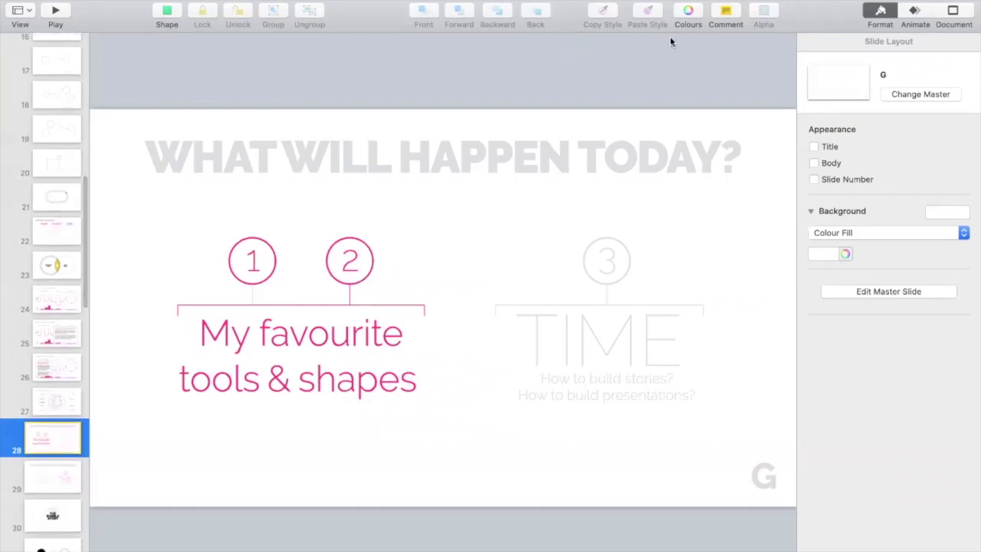
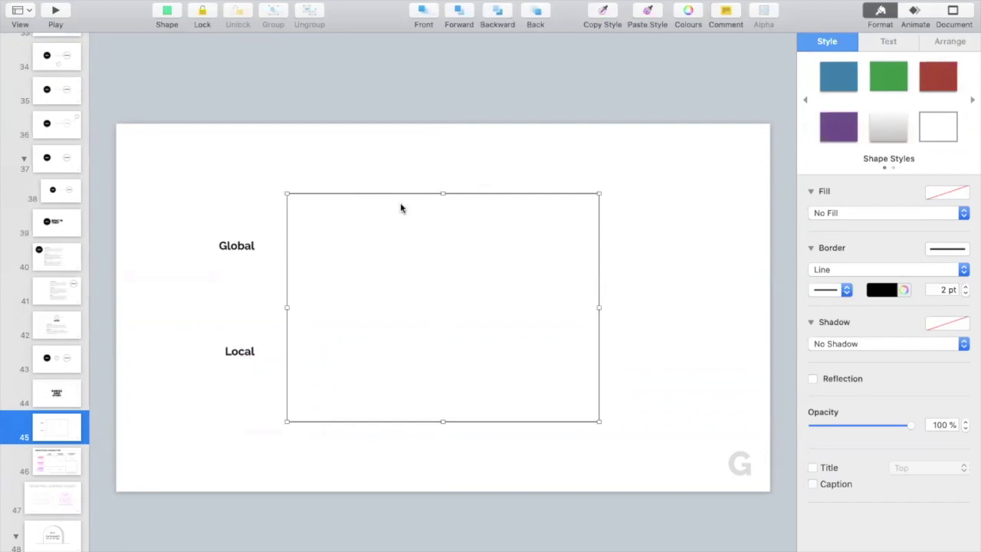
Step: Add a straight line on slide 45 and stretch it vertically through the rectangle near its centre, from upper to lower edge
mouse_move(403, 195)
left_mouse_down()
mouse_move(386, 192)
mouse_move(403, 195)
left_mouse_up()
left_click(166, 11)
left_click(168, 71)
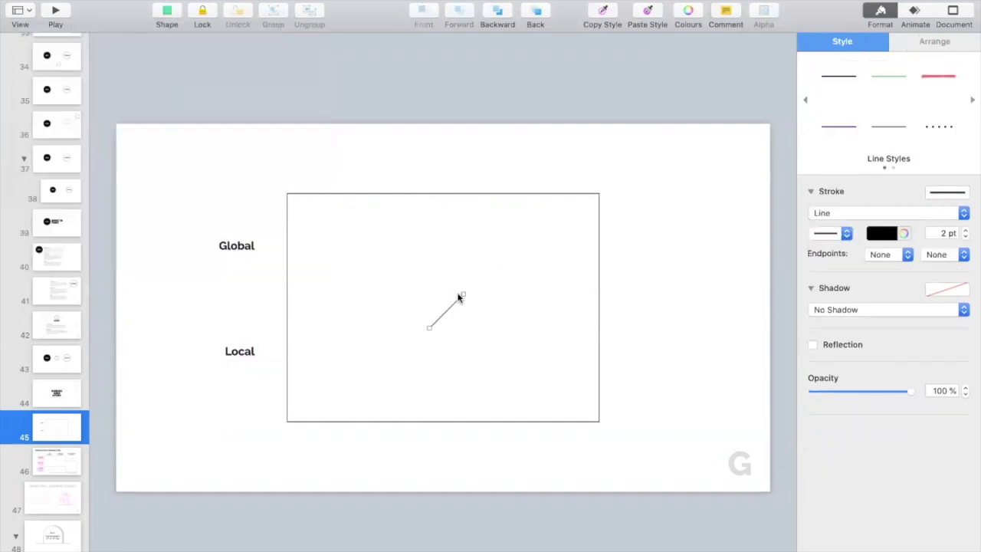
left_click_drag(462, 292, 445, 196)
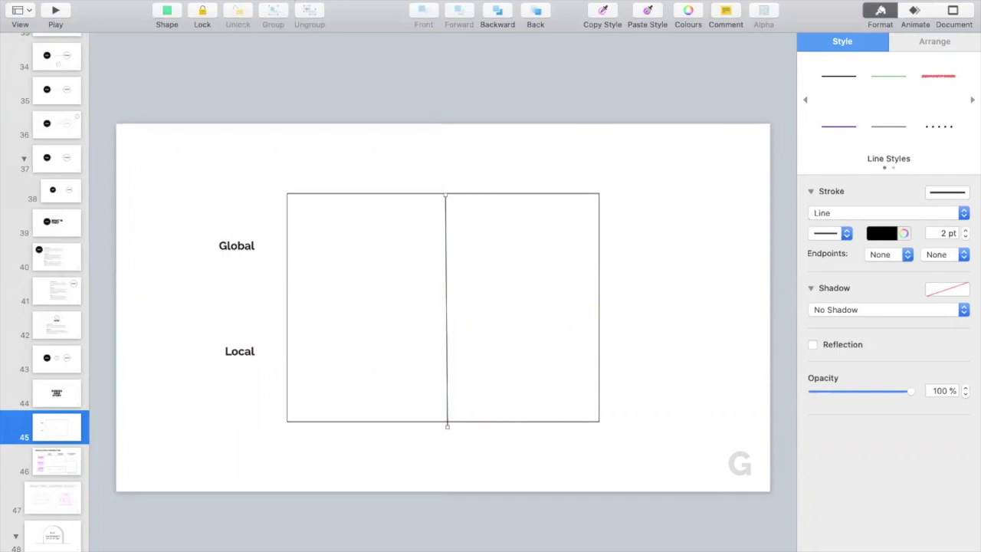
left_click(276, 1)
mouse_move(330, 53)
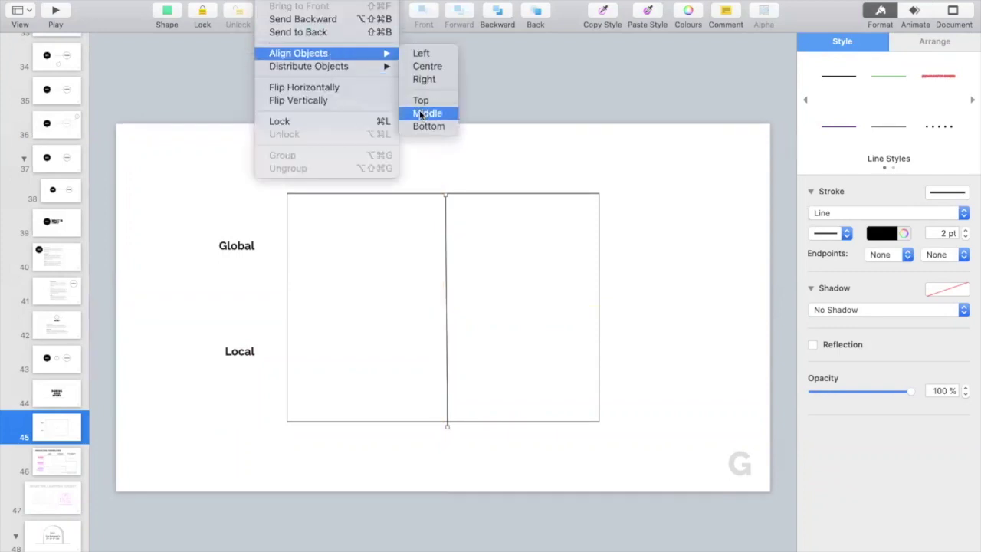
left_click(420, 113)
left_click_drag(448, 196, 446, 193)
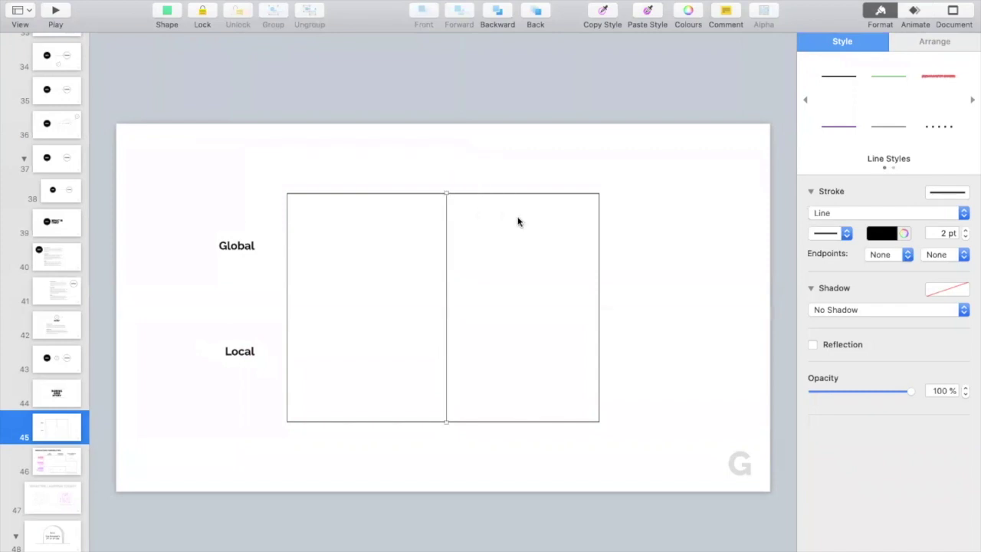
Step: Fine-tune the vertical line's upper end so it sits exactly on the rectangle's upper edge
left_click(507, 174)
left_click(445, 189)
key("super+shift+period")
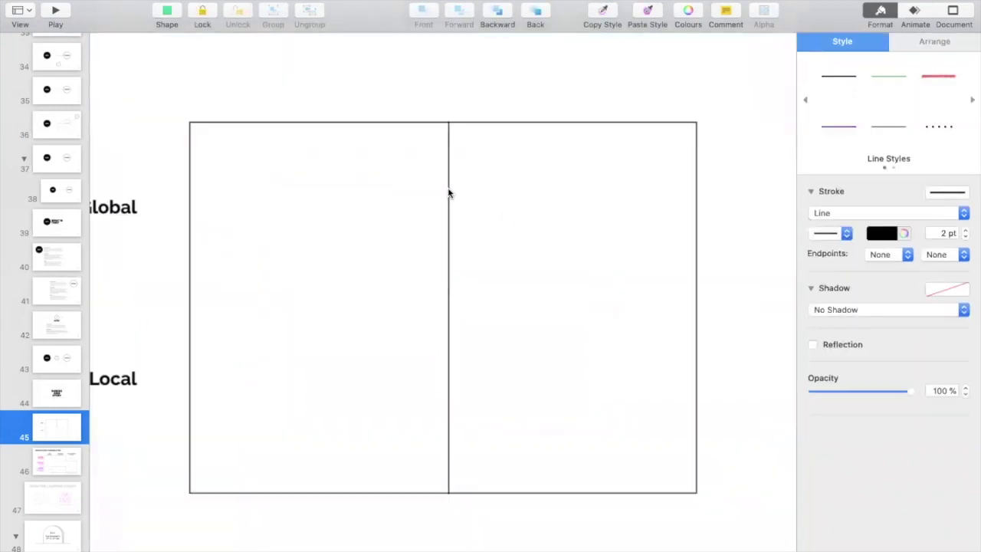
left_click(453, 69)
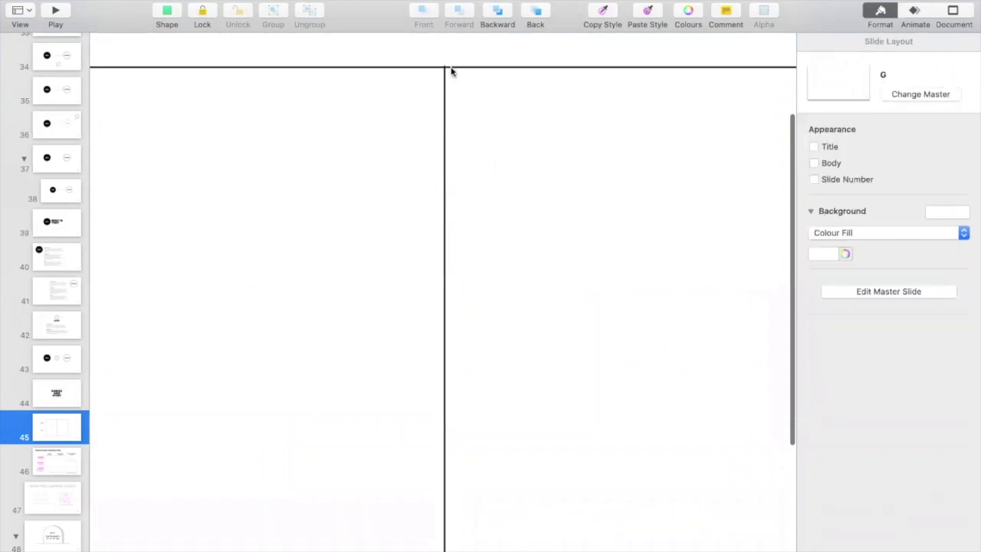
left_click(444, 65)
left_click_drag(442, 64, 445, 67)
left_click(468, 110)
key("super+shift+comma")
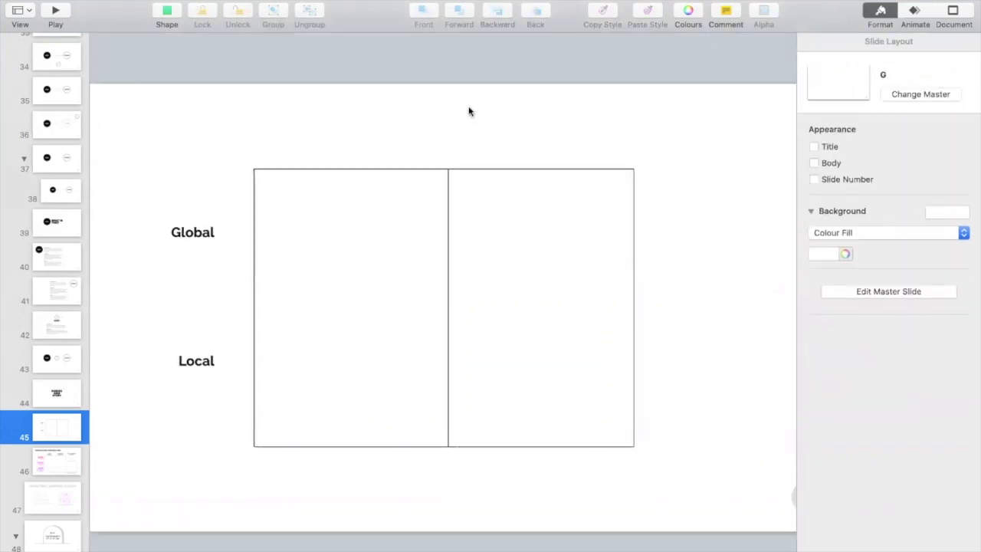
Step: Change the vertical dividing line's stroke to a dashed style
left_click(449, 265)
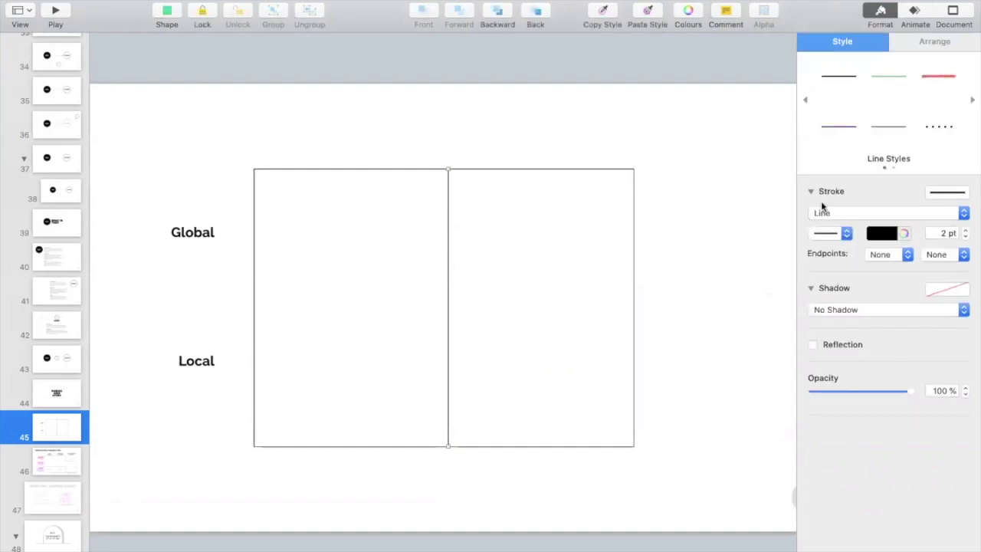
left_click(832, 234)
left_click(835, 261)
left_click(485, 284)
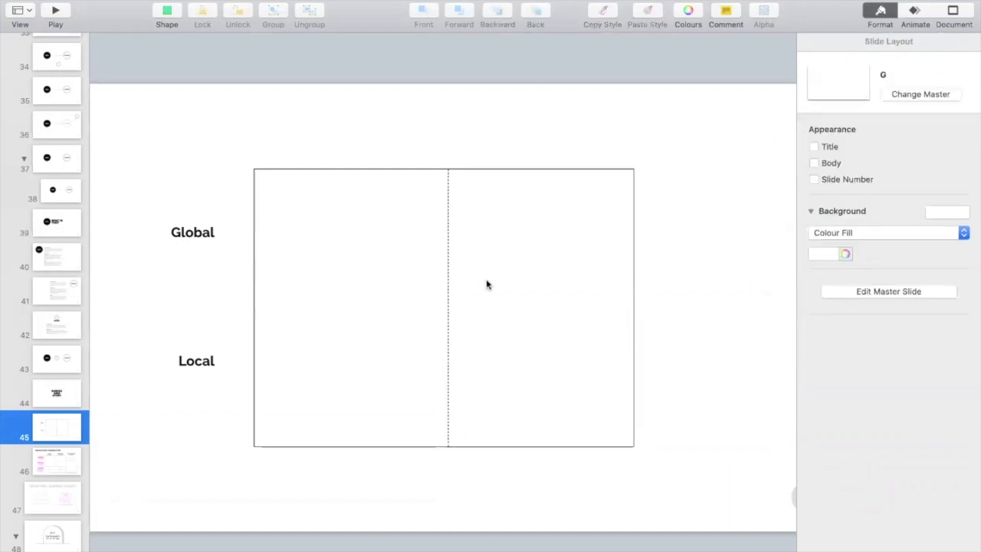
Step: Copy the dashed line and lay the copy horizontally across the rectangle's middle, spanning from its left edge to its right edge
left_click(450, 295)
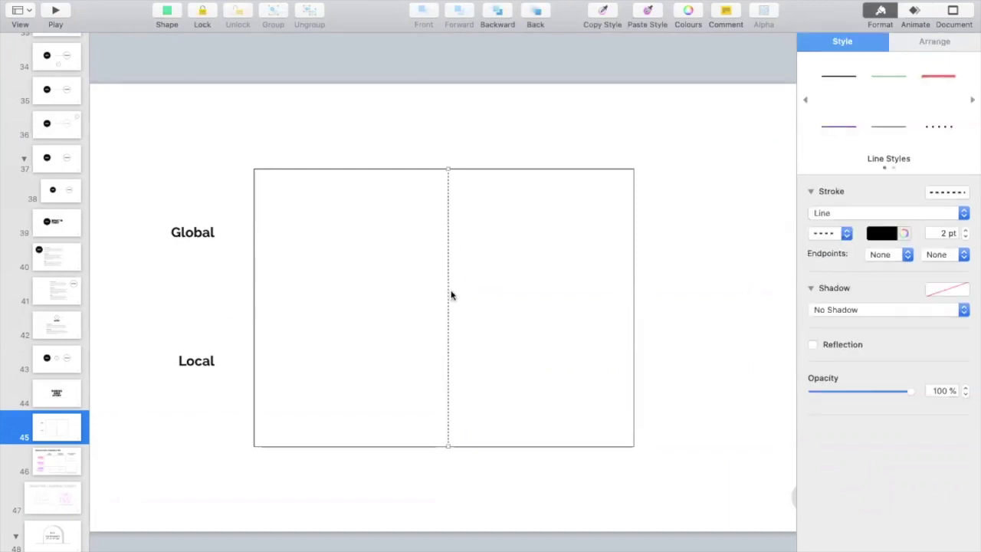
key("super+d")
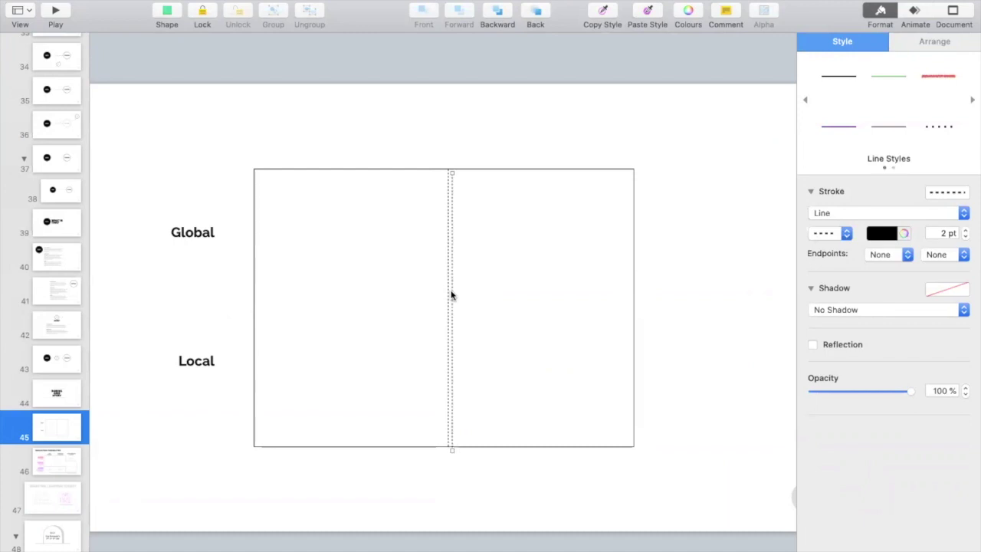
key("super+z")
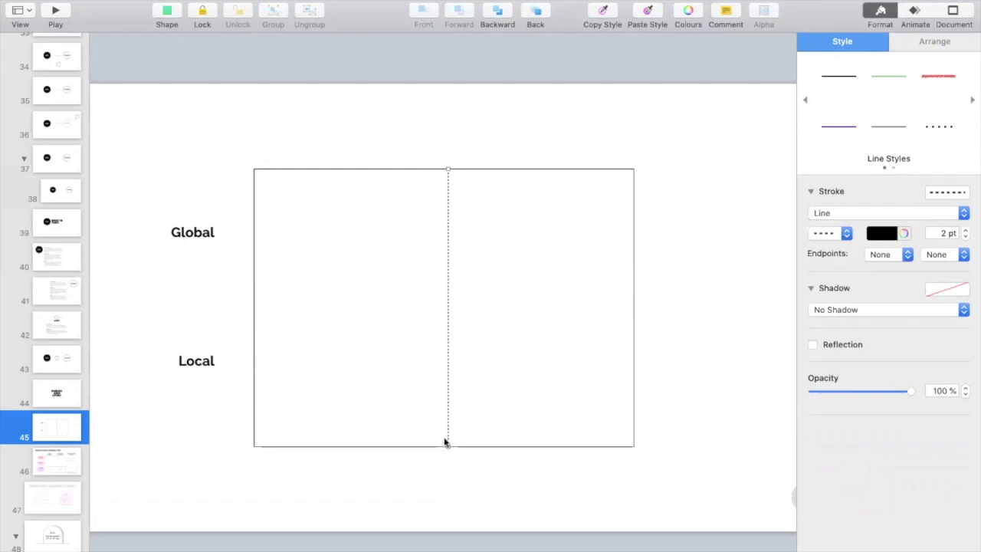
left_click_drag(446, 447, 400, 310)
left_click_drag(551, 309, 633, 326)
left_click(688, 304)
left_click(305, 309)
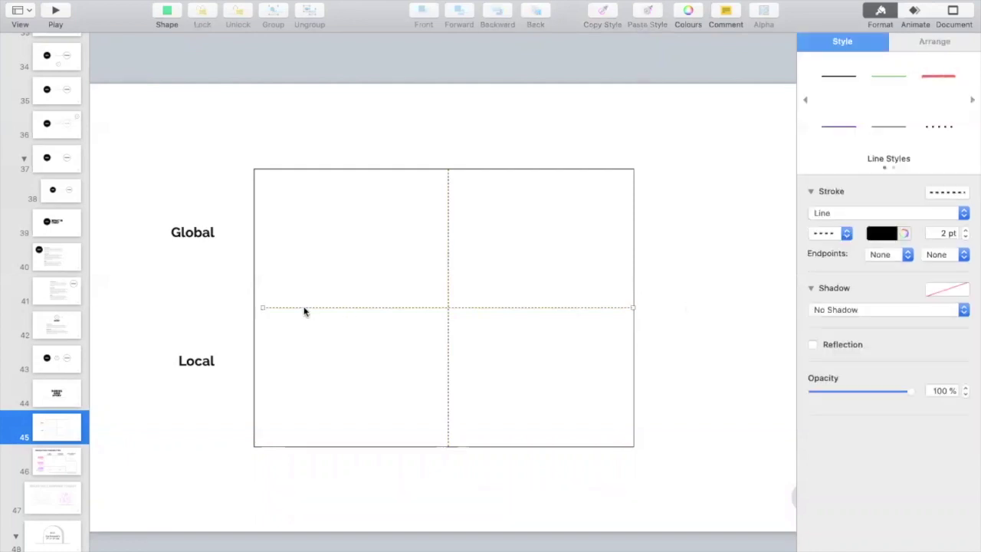
left_click_drag(261, 307, 254, 308)
Step: Align the rectangle and both dashed lines by their centres to form an even two-by-two matrix
left_click_drag(422, 146, 484, 340)
left_click(275, 1)
mouse_move(298, 53)
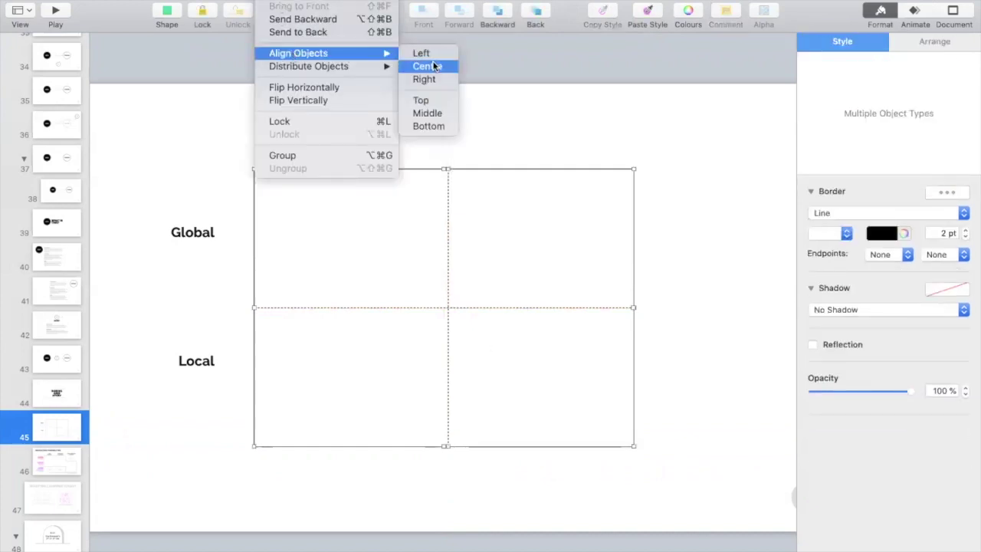
left_click(437, 65)
left_click(407, 165)
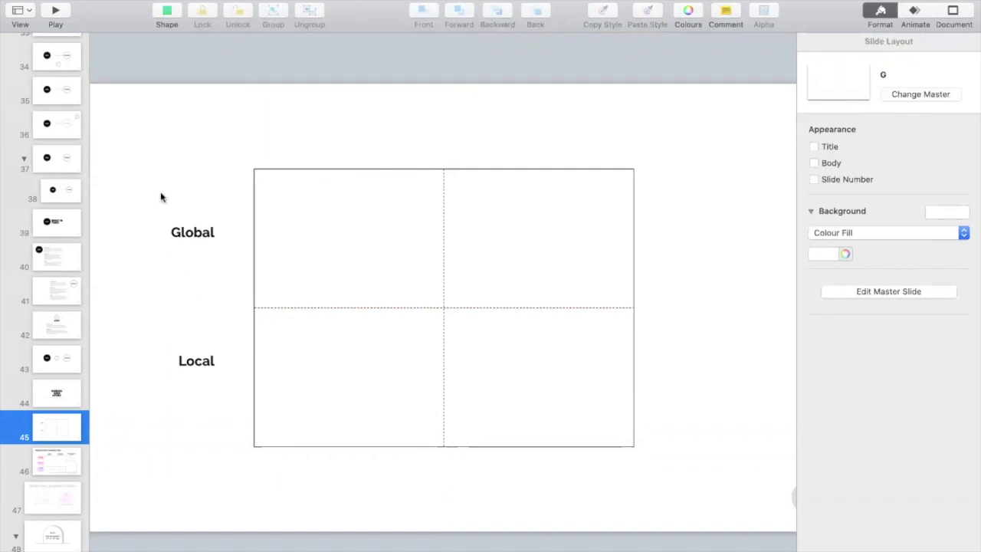
Step: Place a copy of the Local label below the matrix's left column, and move the Global and Local row labels closer to the matrix
left_click_drag(161, 198, 210, 407)
left_click_drag(197, 368, 375, 466)
left_click(210, 379)
left_click(213, 400)
left_click_drag(212, 401, 114, 219)
left_click_drag(170, 232, 186, 233)
left_click_drag(171, 362, 186, 362)
Step: Centre the text of the copied label below the matrix and change its wording to "Small"
left_click(374, 474)
double_click(373, 474)
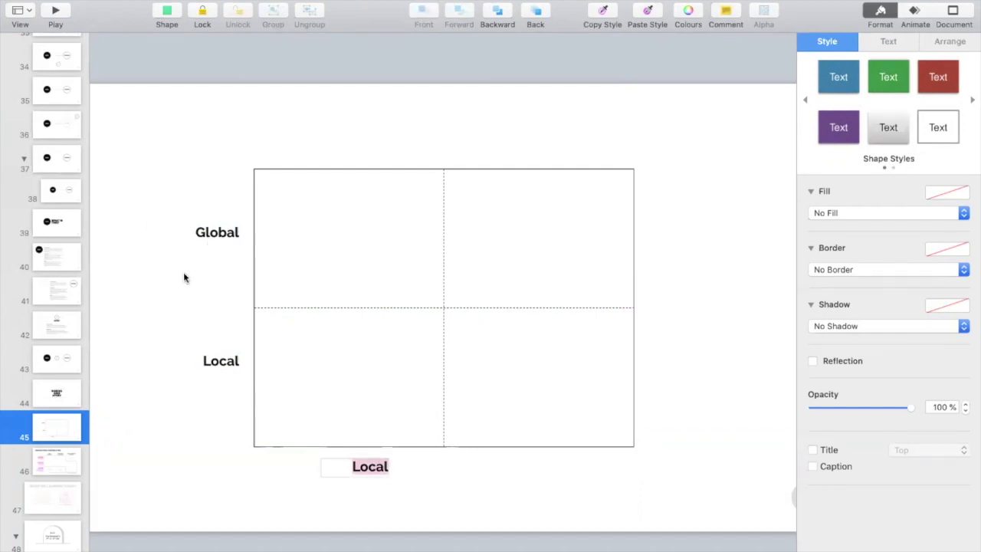
left_click(185, 232)
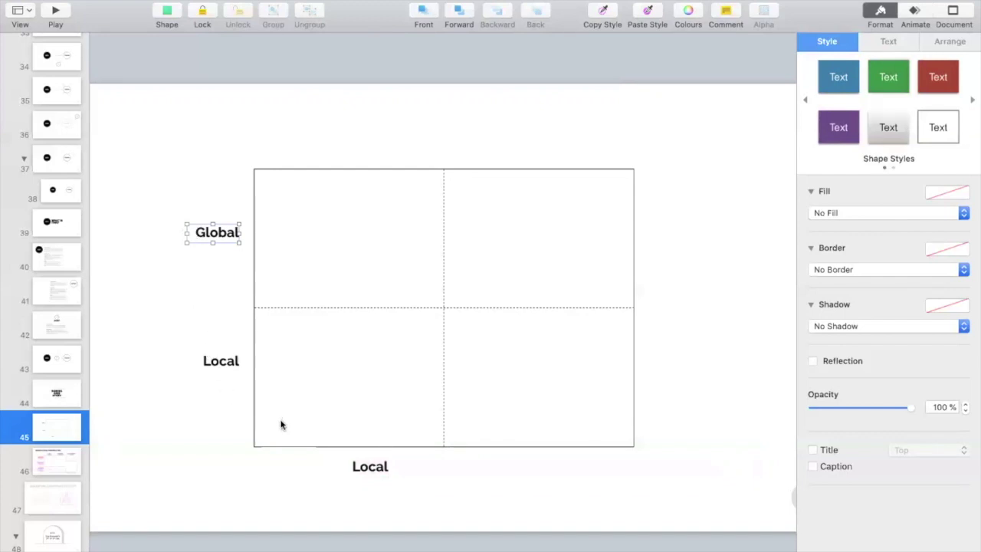
double_click(366, 469)
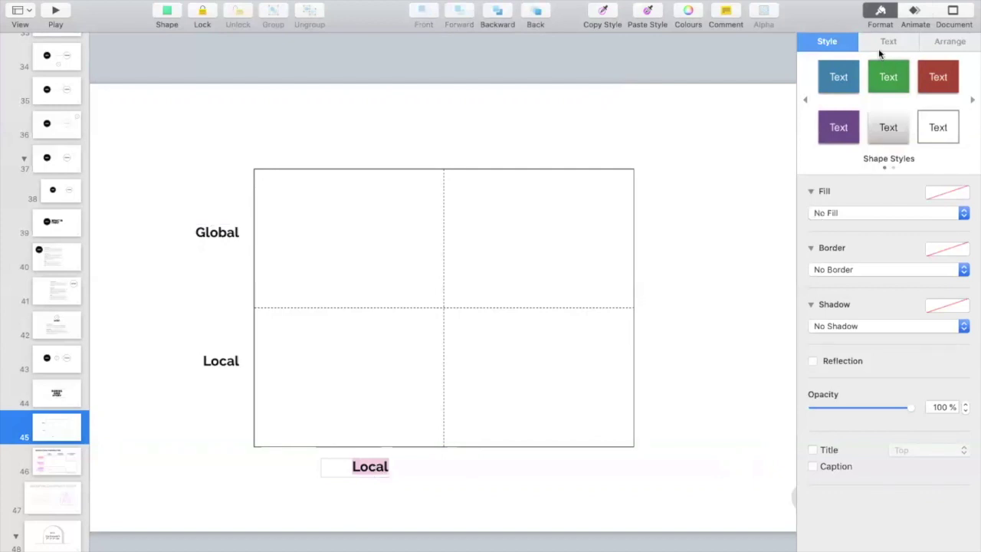
left_click(868, 302)
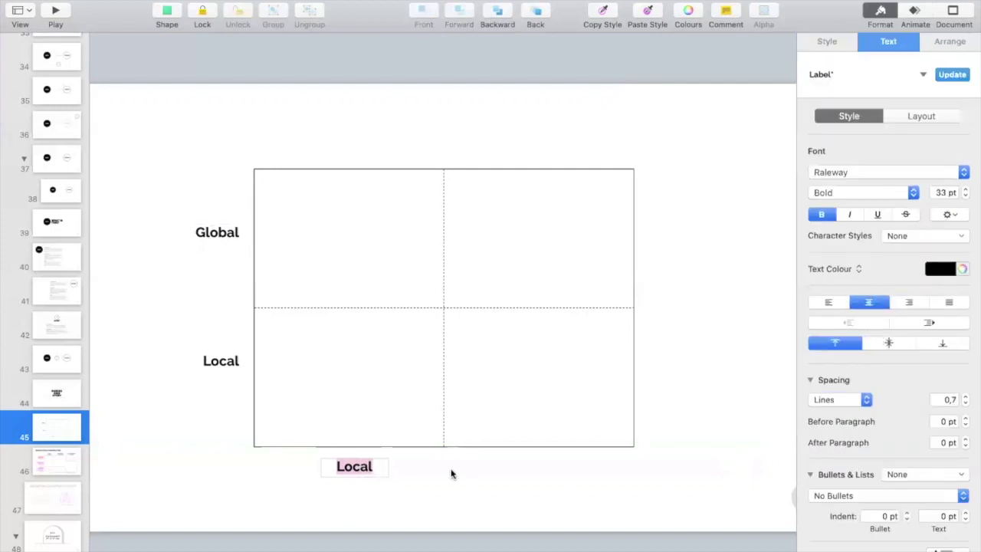
key("Escape")
left_click(354, 466)
key("Return")
type("Small")
Step: Copy the Small label to below the matrix's right column and change its text to "Big"
left_click(451, 480)
left_click_drag(393, 465, 547, 466)
key("Return")
type("Big")
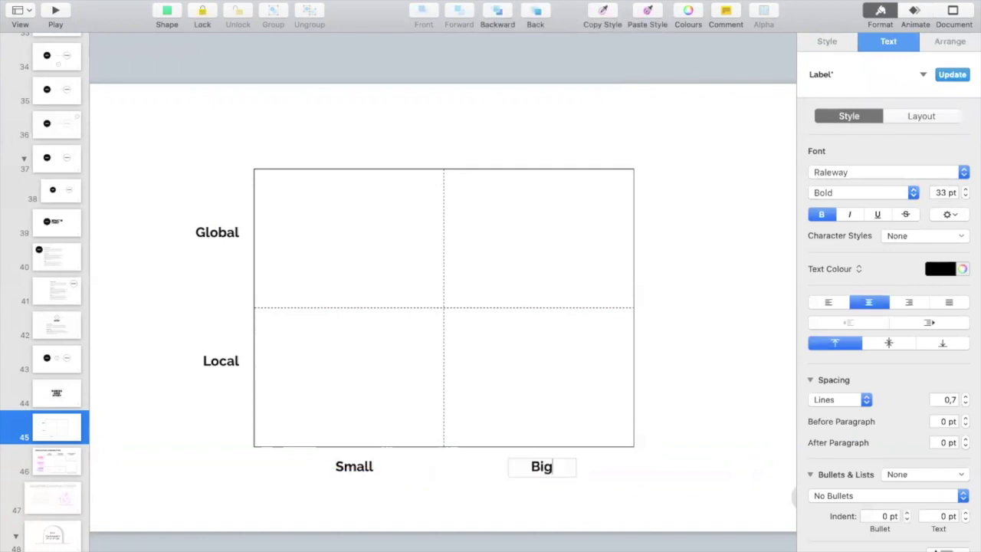
left_click(682, 385)
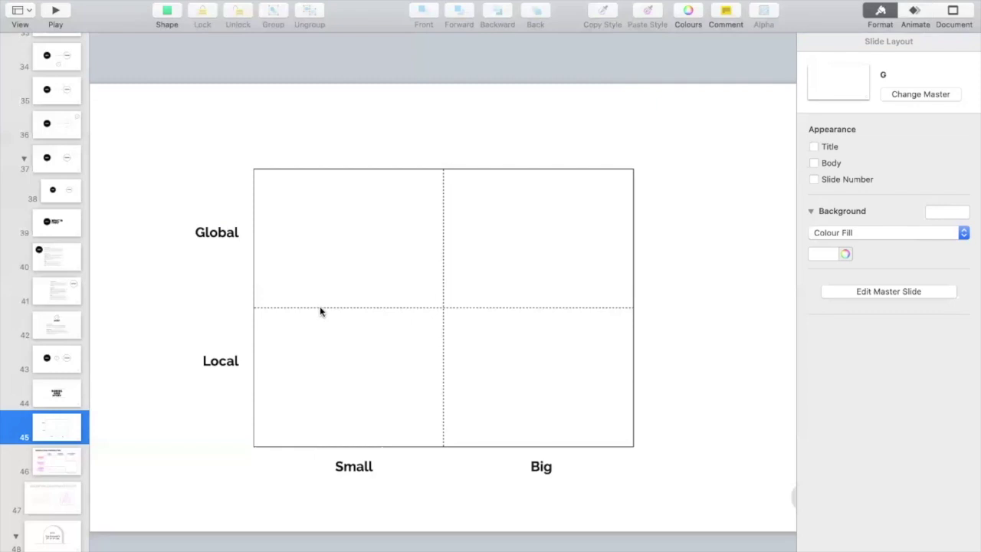
Step: Place copies of the horizontal dashed line along the matrix's top and bottom edges, and distribute them vertically with the middle line and the Global and Local labels
left_click_drag(319, 307, 222, 445)
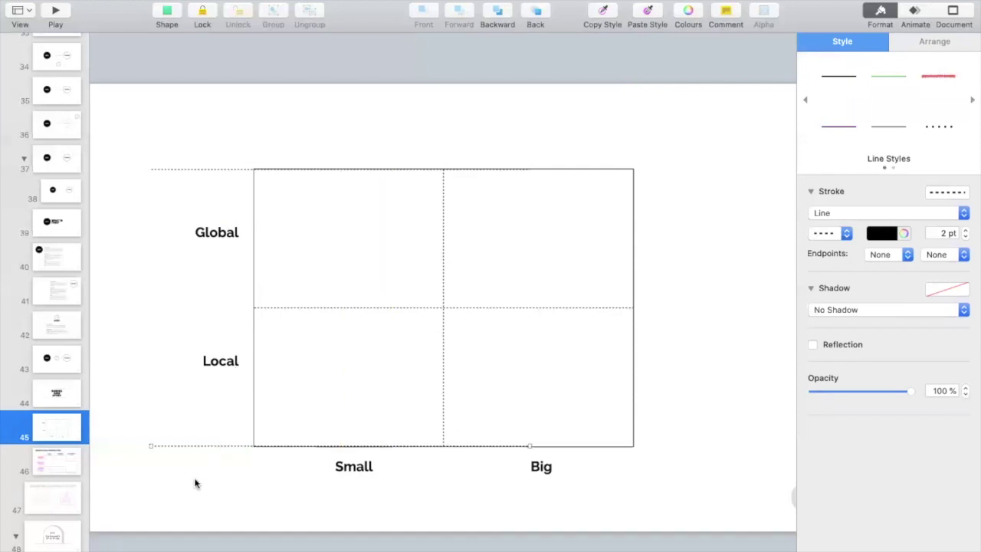
left_click(194, 483)
left_click_drag(230, 138, 284, 258)
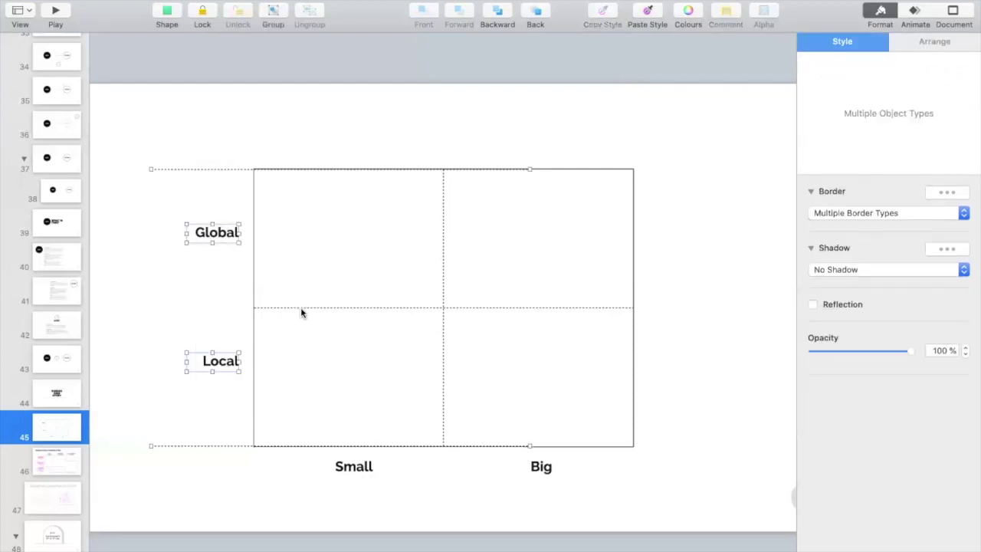
left_click(282, 2)
mouse_move(329, 69)
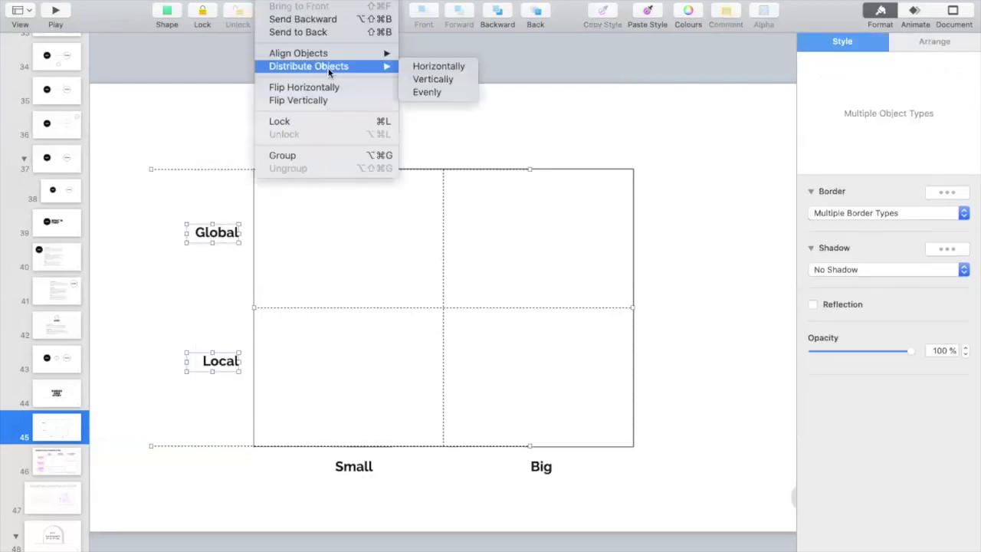
left_click(428, 80)
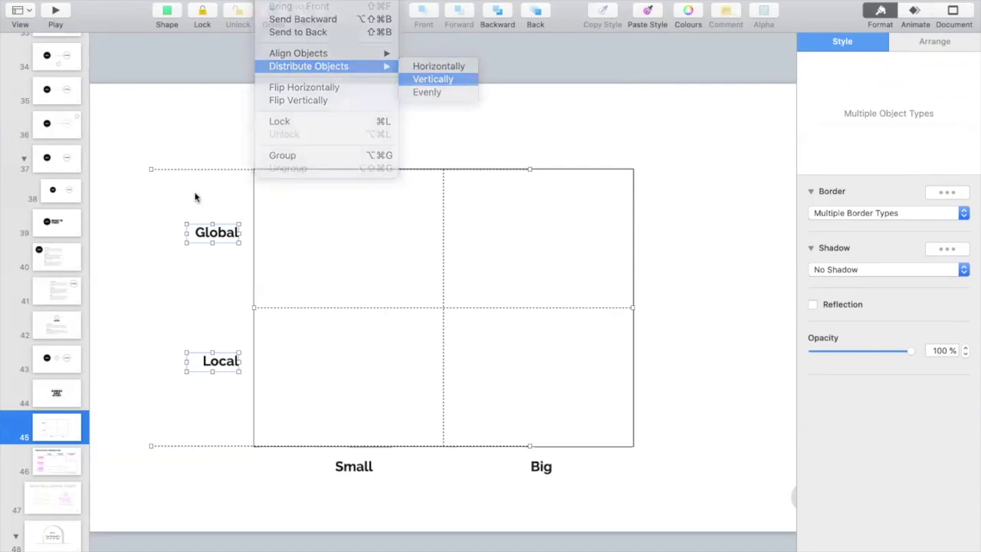
Step: Delete the two helper dashed lines along the matrix's top and bottom edges
left_click(168, 169)
left_click_drag(207, 385, 233, 483)
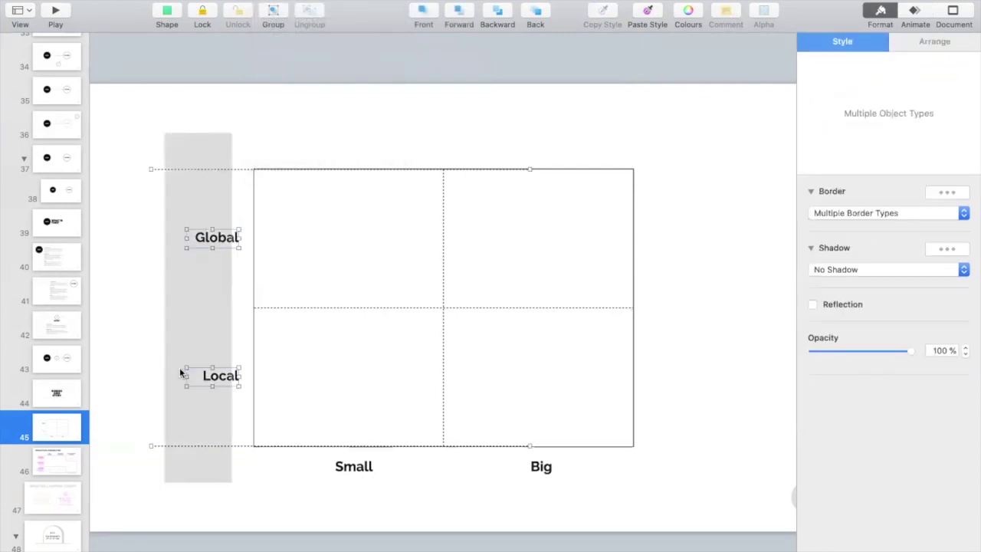
left_click_drag(143, 216, 224, 411)
left_click(223, 411)
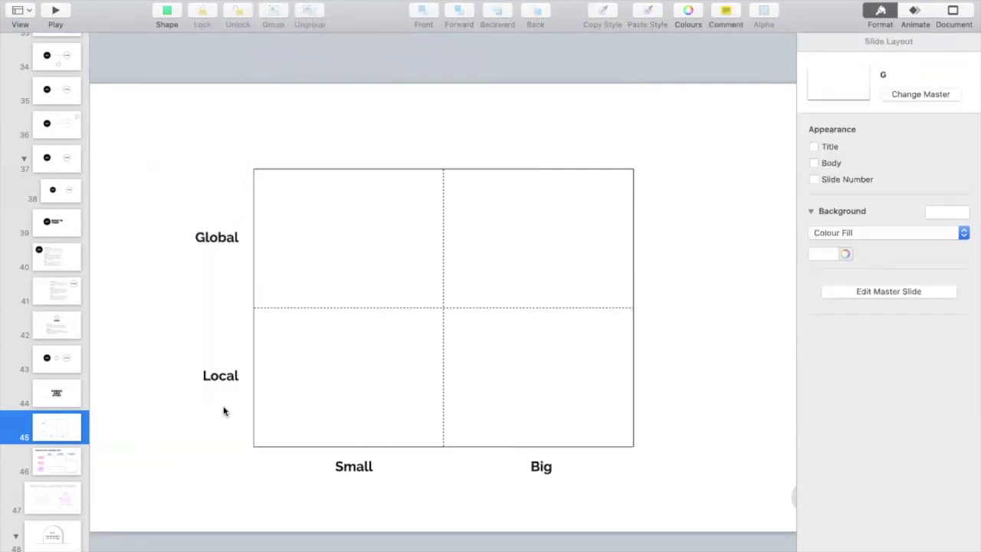
Step: Place copies of the vertical dashed line at the matrix's left and right edges, and distribute them horizontally with the middle line and the Small and Big labels
left_click_drag(252, 195, 258, 226)
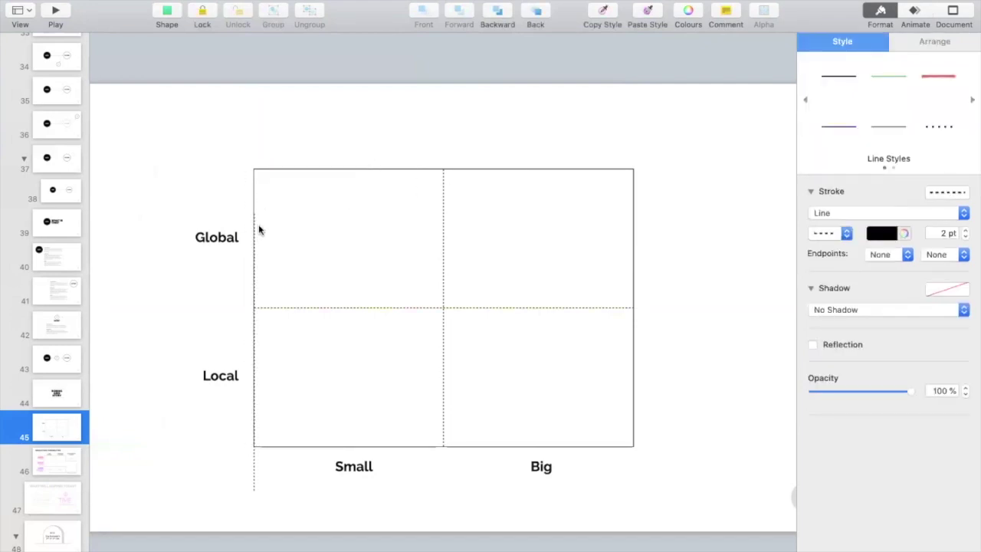
left_click_drag(253, 459, 195, 504)
left_click(212, 511)
left_click(443, 393, "shift")
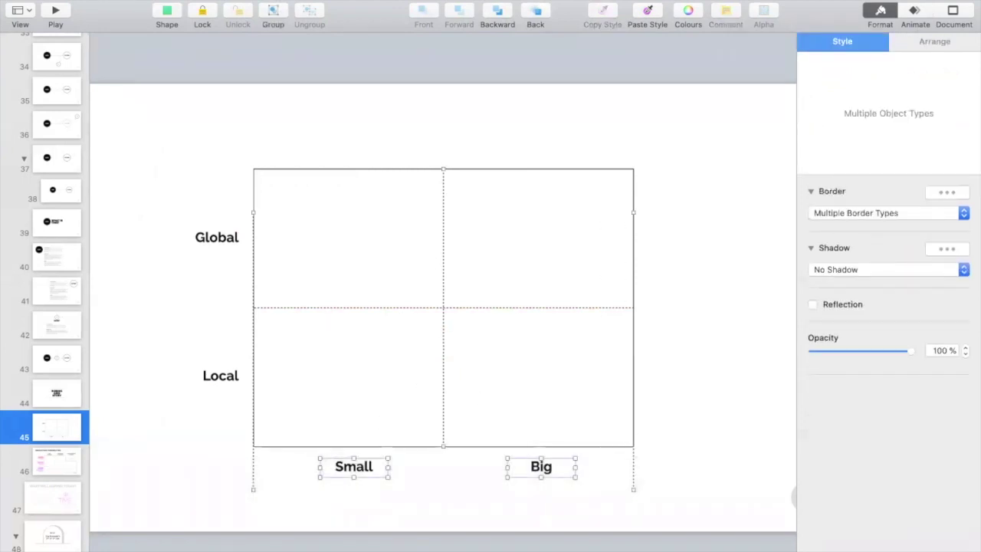
left_click(275, 1)
mouse_move(341, 66)
left_click(457, 66)
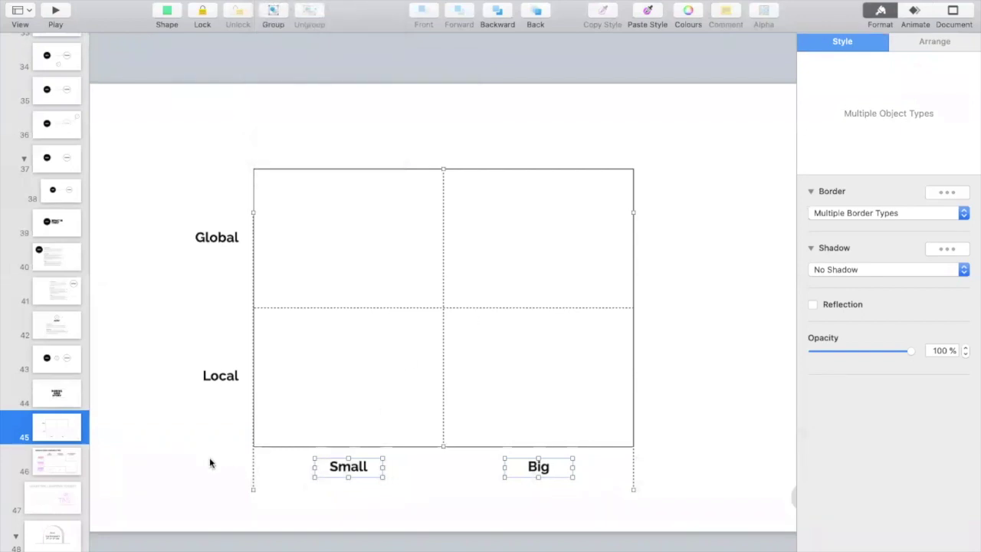
Step: Delete the two helper vertical dashed lines and move all four row and column labels slightly closer to the matrix
left_click_drag(217, 460, 255, 474)
left_click(616, 482)
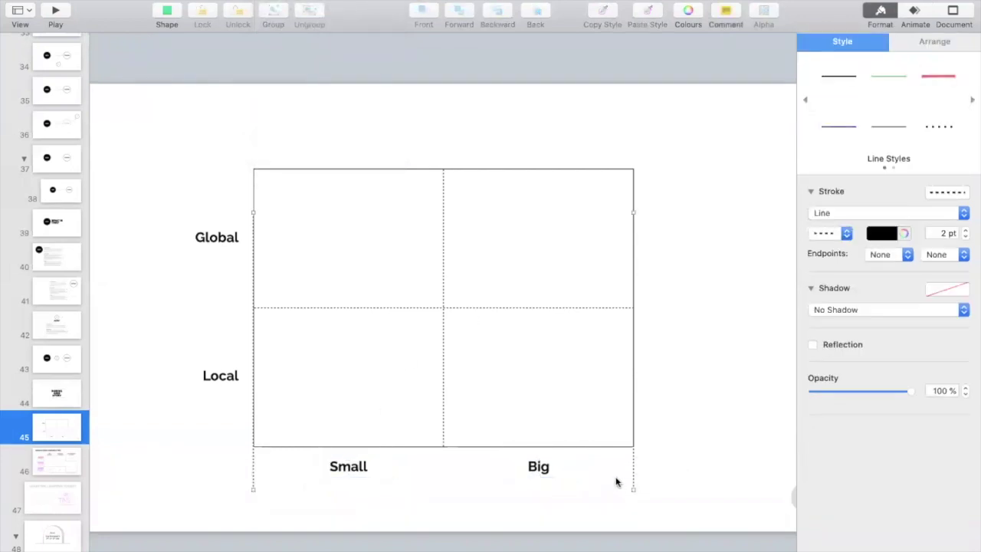
left_click_drag(262, 497, 590, 471)
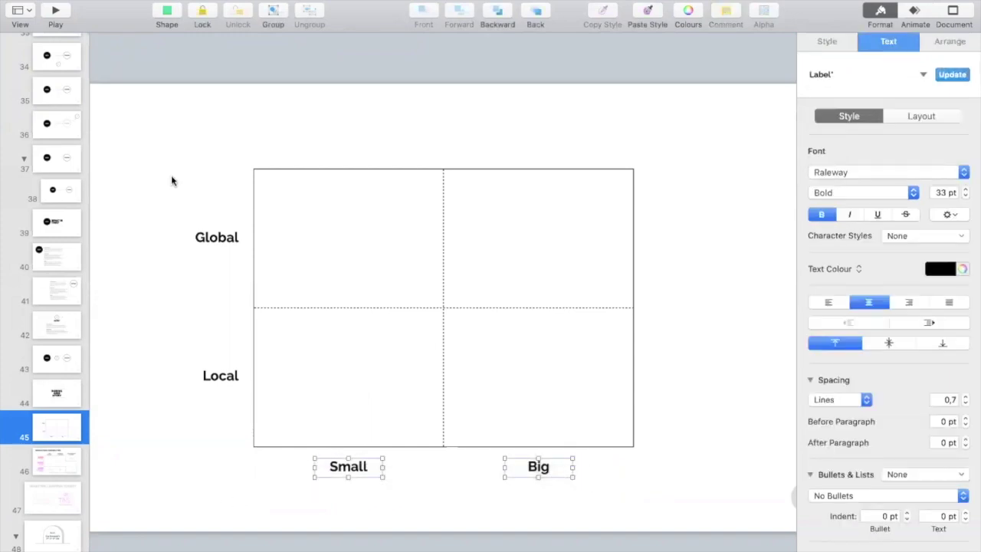
mouse_move(179, 184)
left_mouse_down()
mouse_move(241, 416)
mouse_move(226, 419)
left_mouse_up()
key("shift+Right")
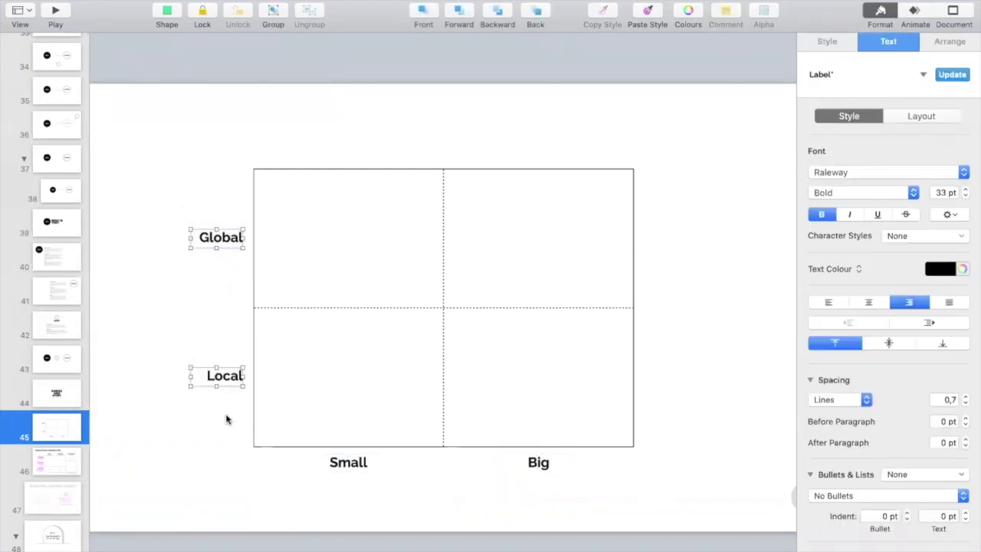
left_click(217, 142)
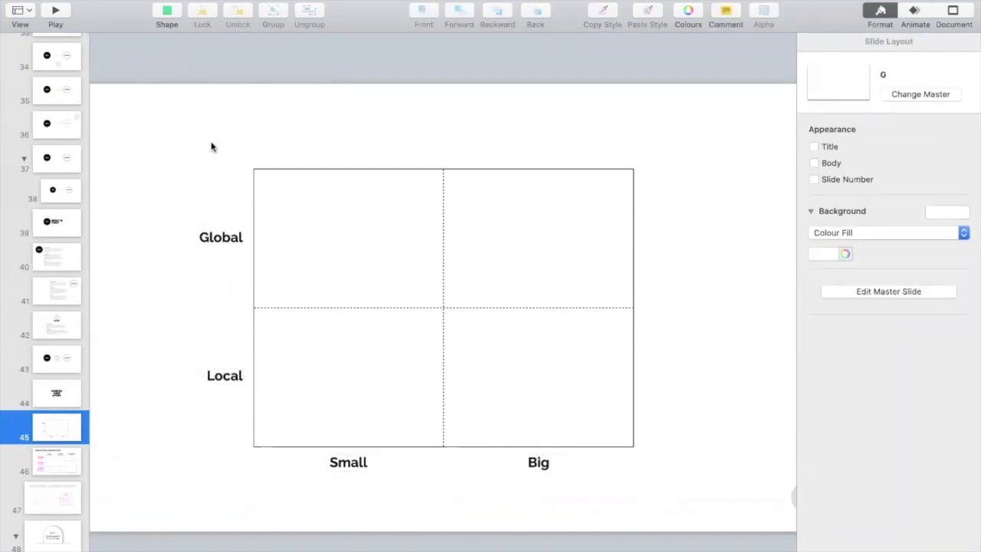
Step: Copy the black NOW circle from slide 43 onto the matrix slide 45
left_click(167, 10)
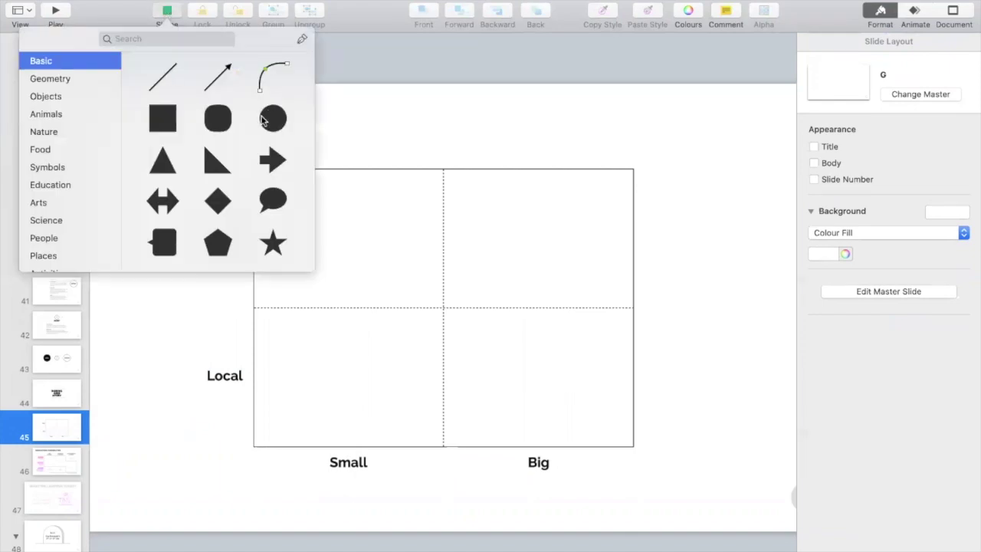
left_click(142, 304)
left_click(73, 356)
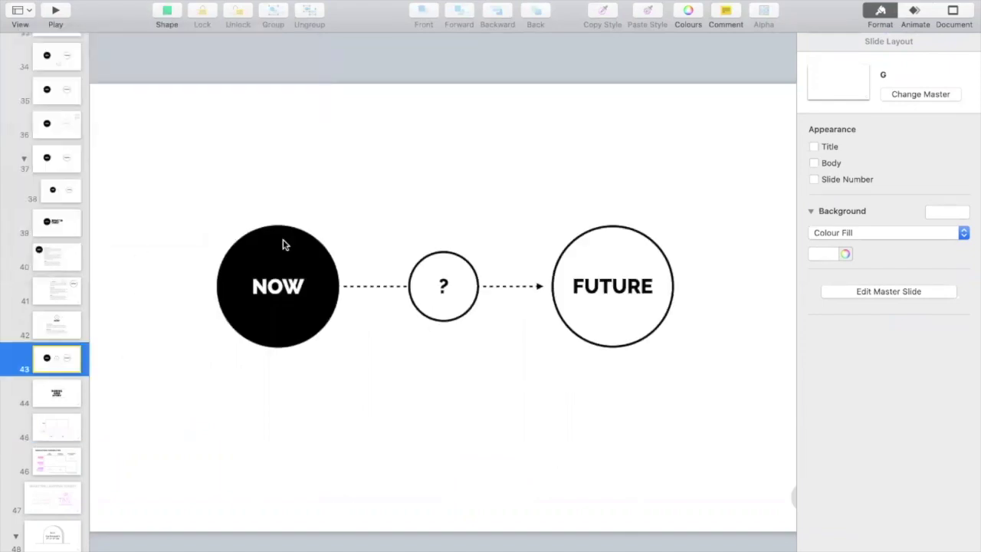
left_click(285, 255)
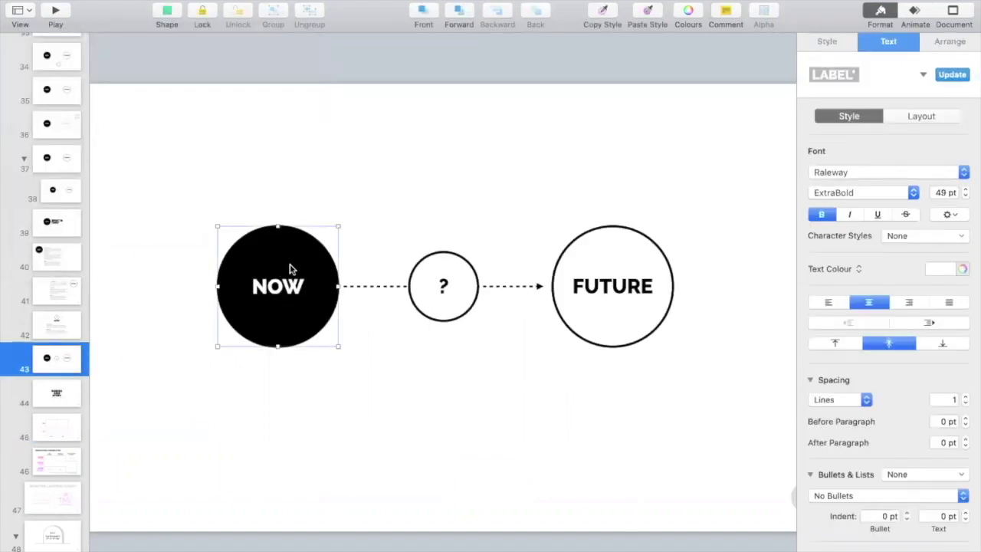
left_click(59, 426)
key("super+v")
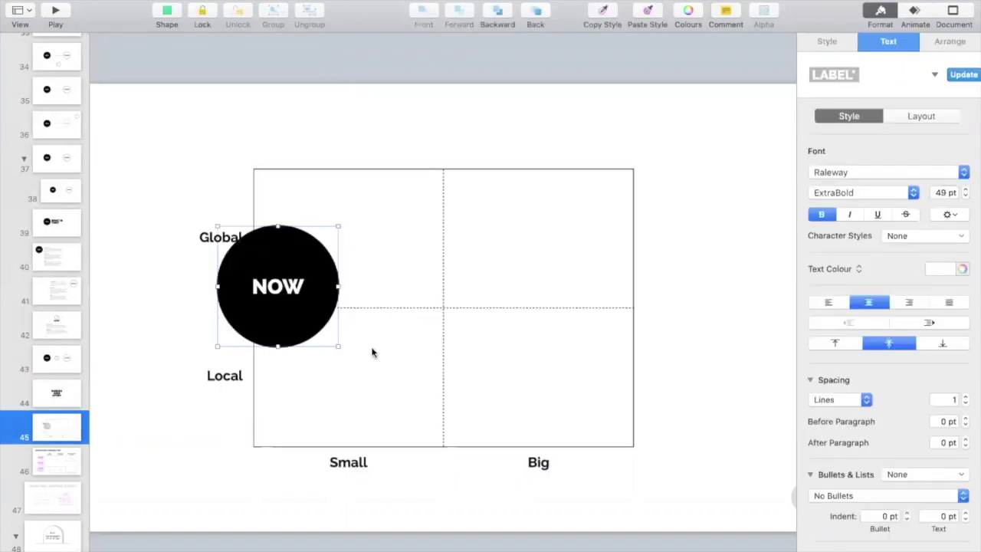
Step: Clear the circle's text and centre a smaller copy of it in each of the matrix's four cells
double_click(288, 291)
key("BackSpace")
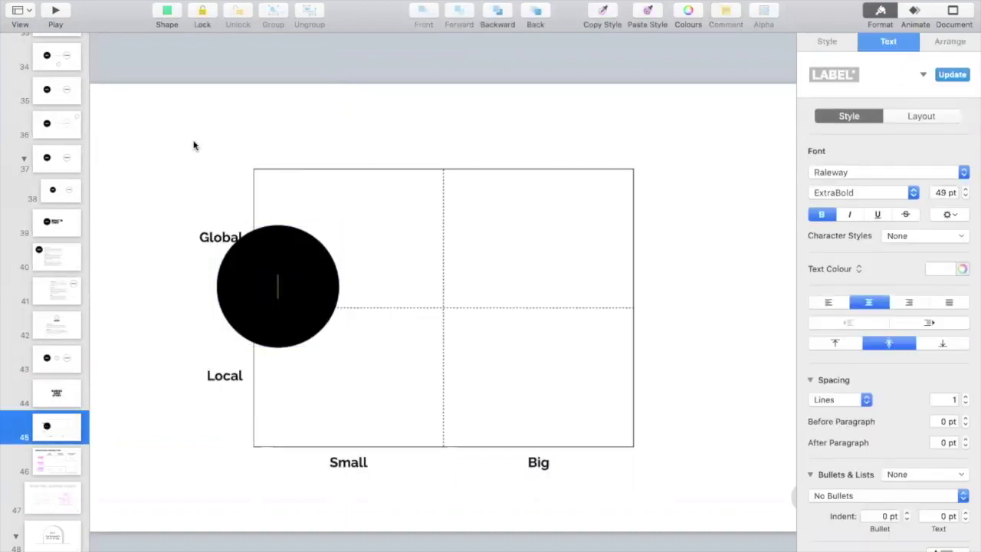
key("Escape")
left_click_drag(337, 226, 545, 377)
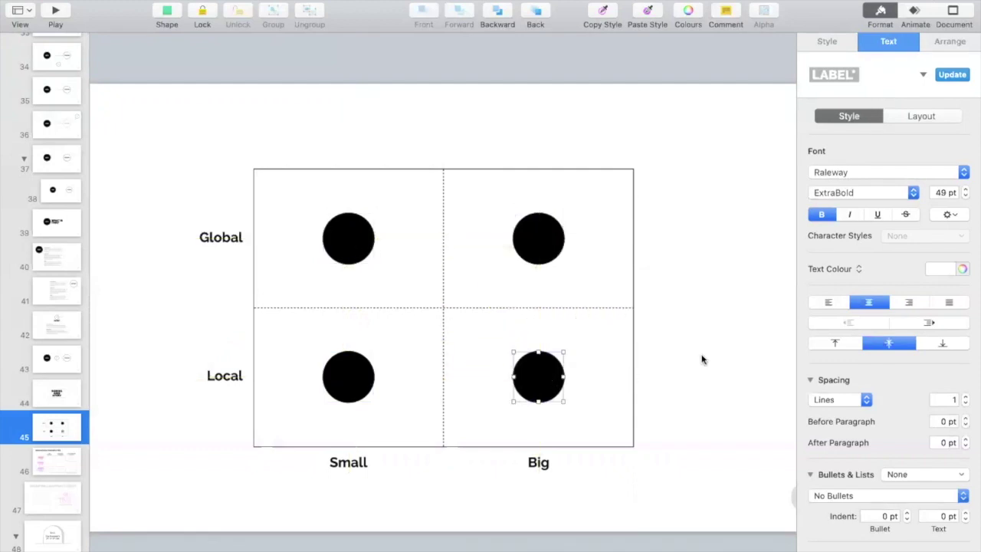
Step: Add arrows between the circles: left to right in both the Global and Local rows, and upward in both the Small and Big columns
left_click(168, 11)
left_click(163, 77)
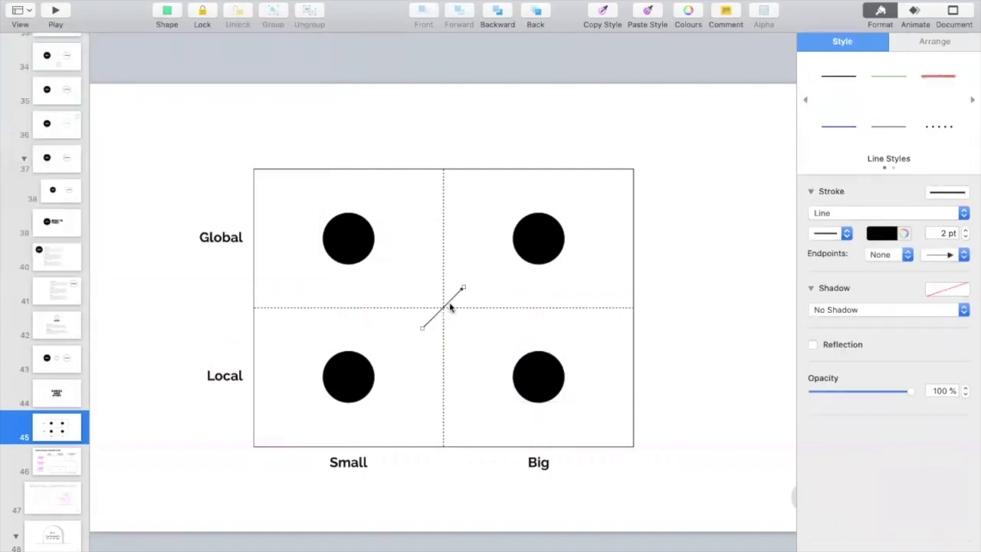
left_click_drag(455, 291, 538, 291)
left_click_drag(409, 201, 485, 376)
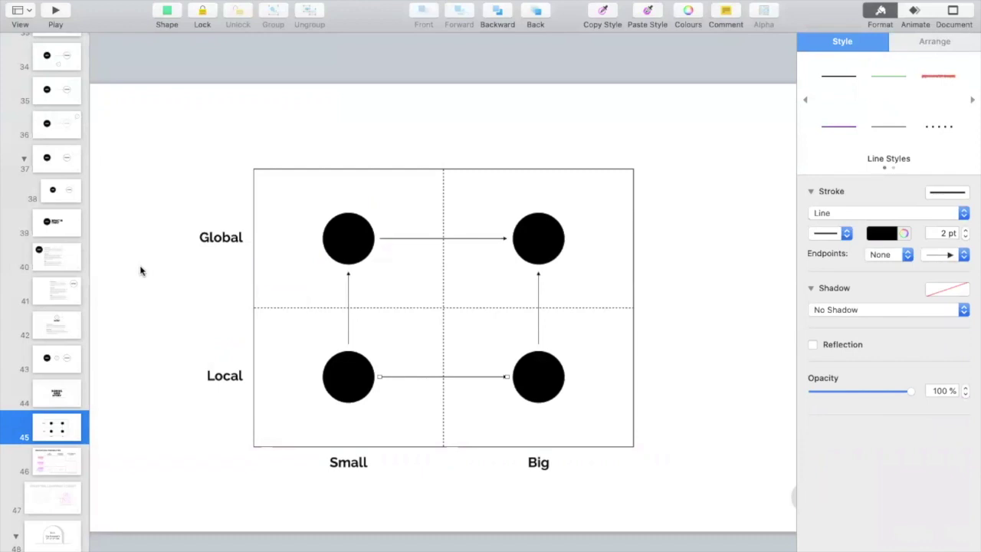
Step: Preview slide 45 as a full-screen presentation and return to editing
left_click(60, 394)
left_click(63, 423)
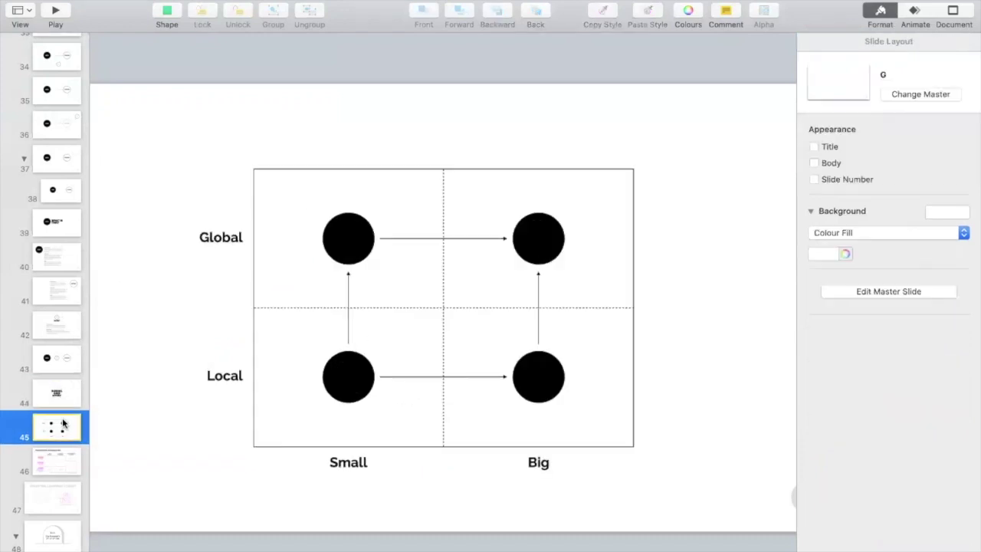
left_click(57, 9)
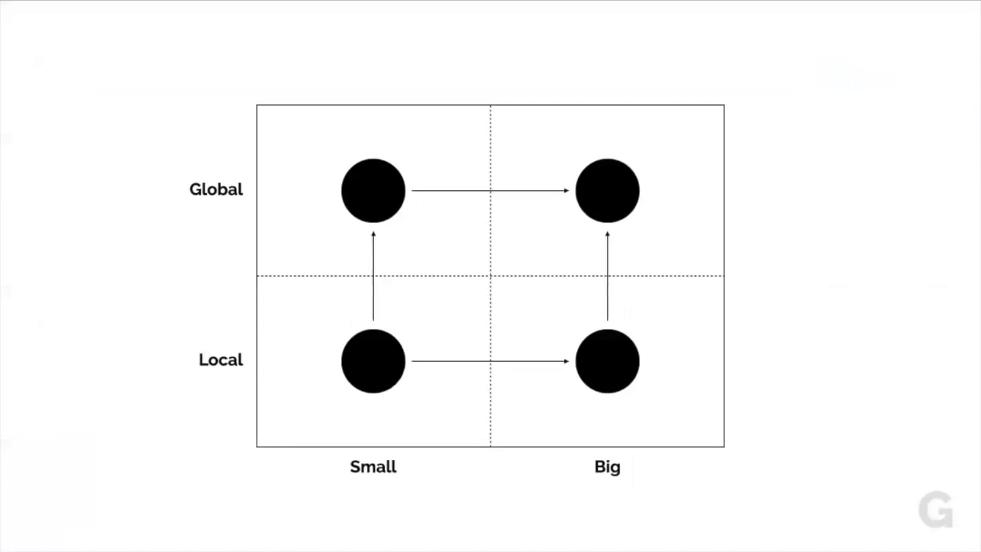
key("Escape")
Step: Thicken the border of the matrix's outer rectangle
left_click(407, 197)
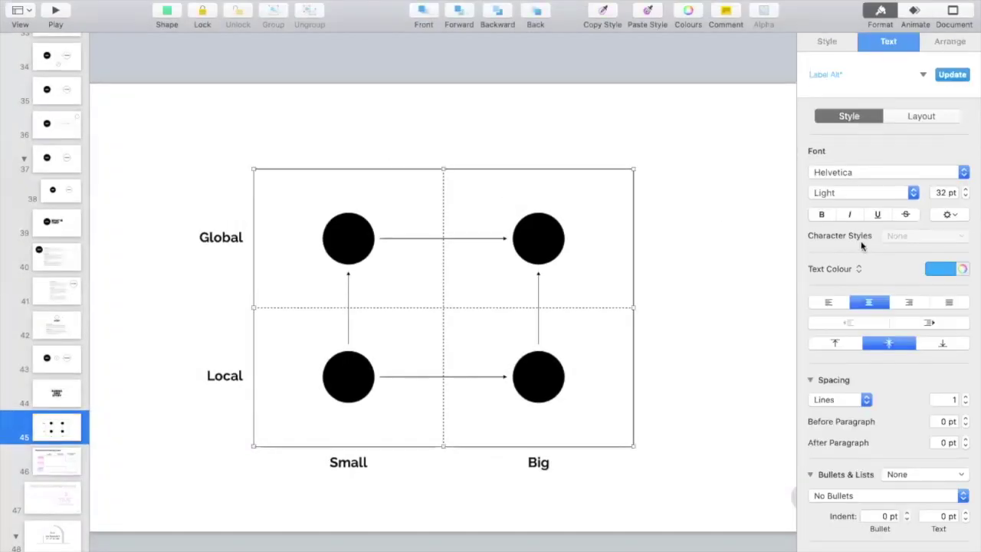
left_click(847, 43)
left_click(966, 287)
left_click(636, 245)
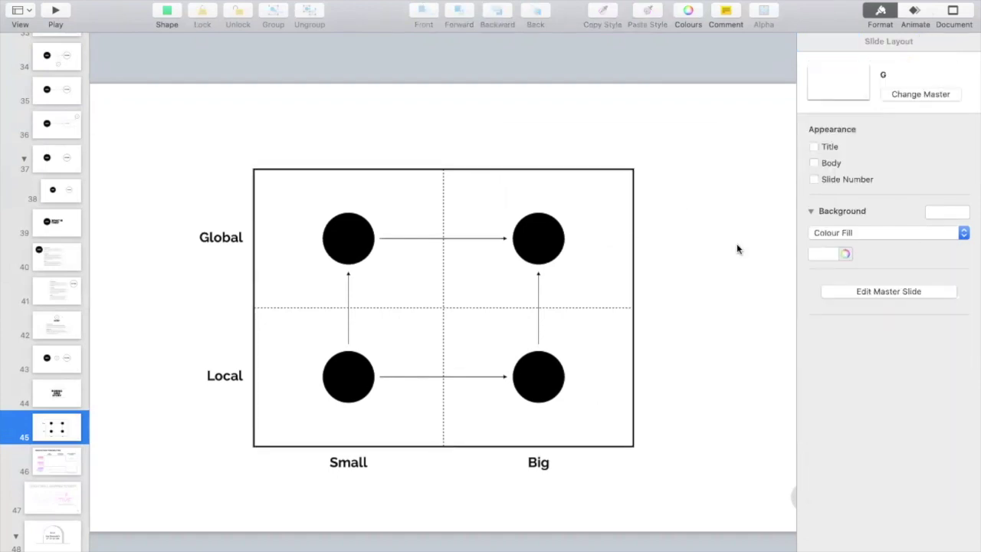
Step: Extend the vertical dashed line below the matrix between Small and Big, and the horizontal one to the left between Global and Local
left_click(443, 426)
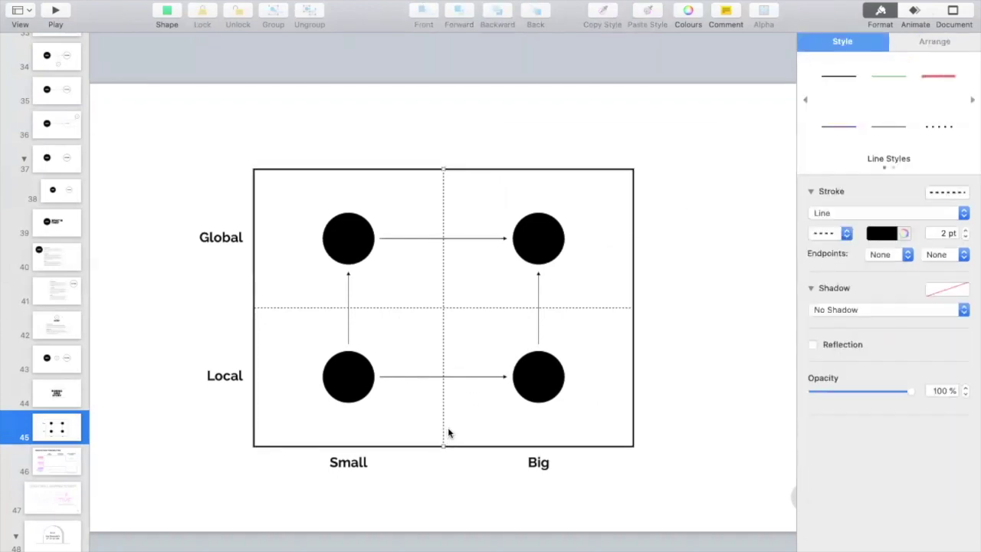
left_click_drag(443, 470, 443, 479)
left_click(275, 308)
left_click_drag(253, 307, 196, 316)
key("super+z")
left_click_drag(253, 306, 197, 307)
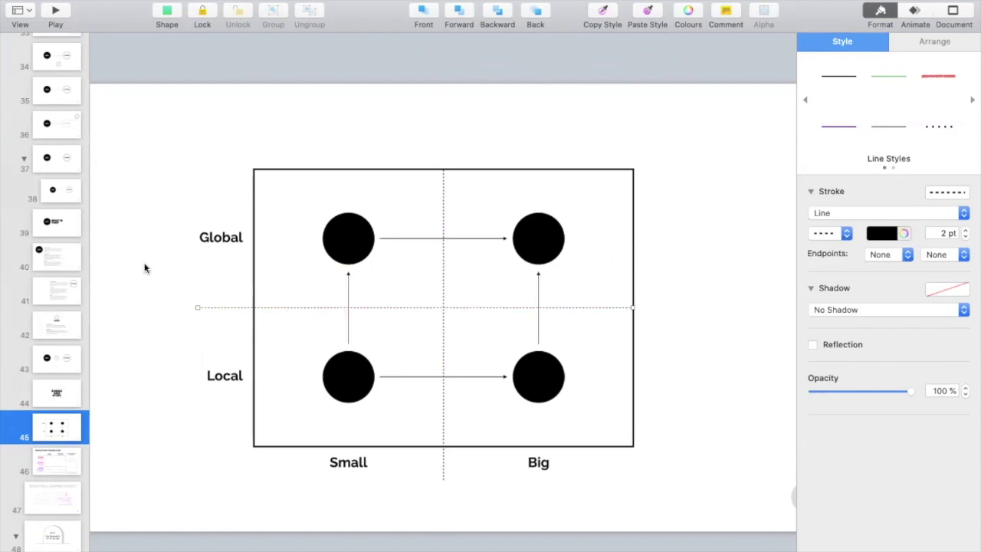
left_click(145, 259)
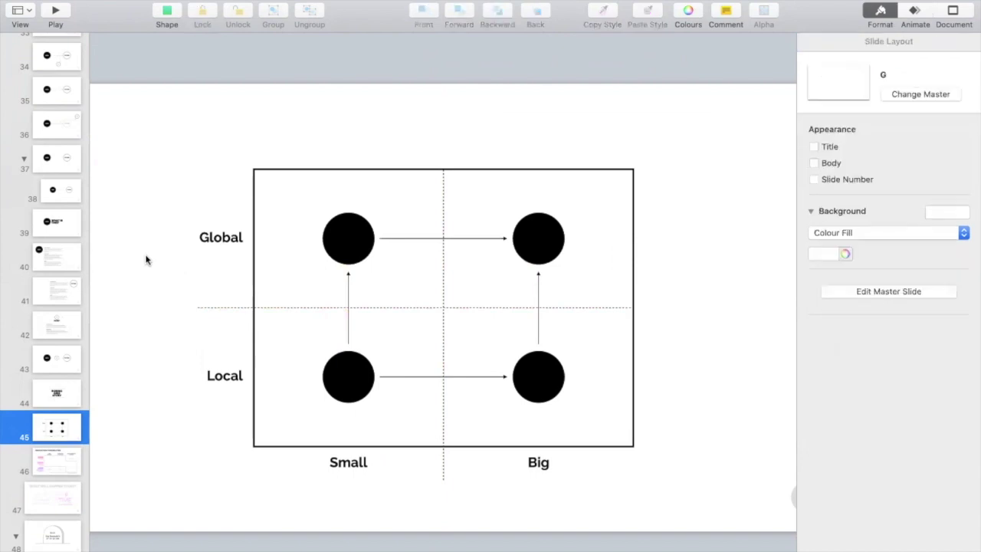
Step: Set the stroke width of all four arrows between the circles to 3 pt
left_click(351, 287)
left_click(414, 238, "shift")
left_click(538, 291, "shift")
left_click(483, 375, "shift")
left_click(966, 230)
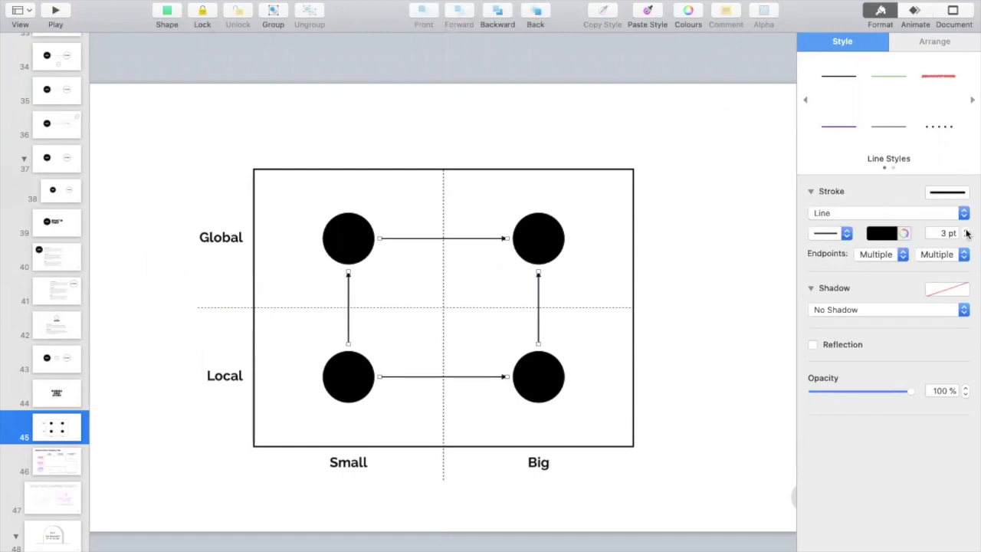
Step: Duplicate the finished matrix slide 45 twice
left_click(64, 393)
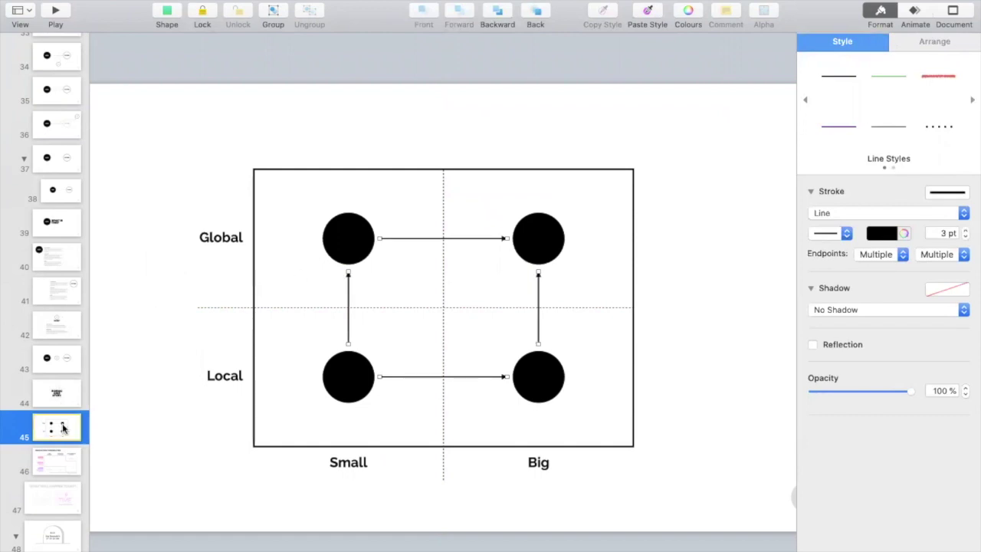
left_click(61, 428)
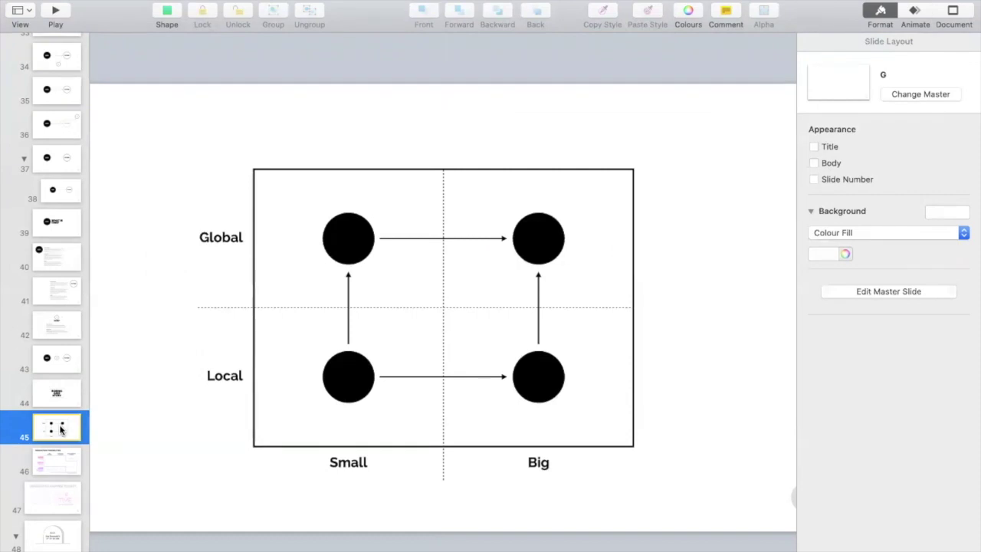
key("super+d")
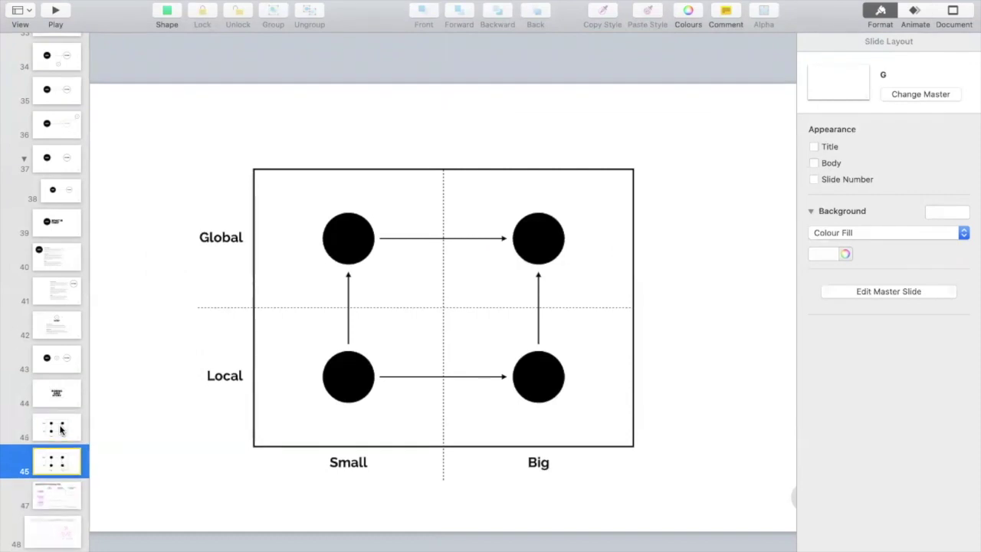
key("super+d")
Step: Delete the four circles and four arrows from slide 45, keeping the dashed lines, outline and labels
left_click(44, 437)
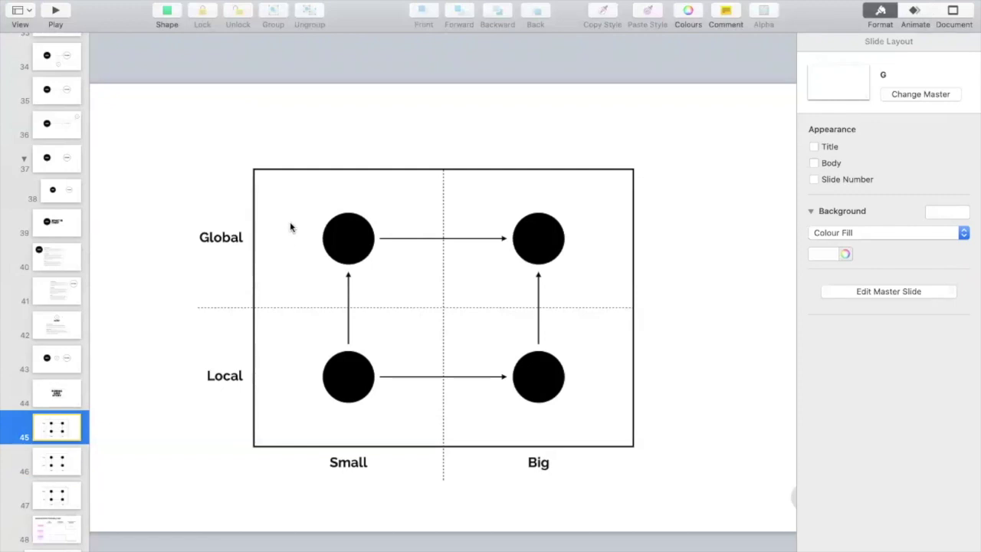
left_click_drag(291, 218, 577, 415)
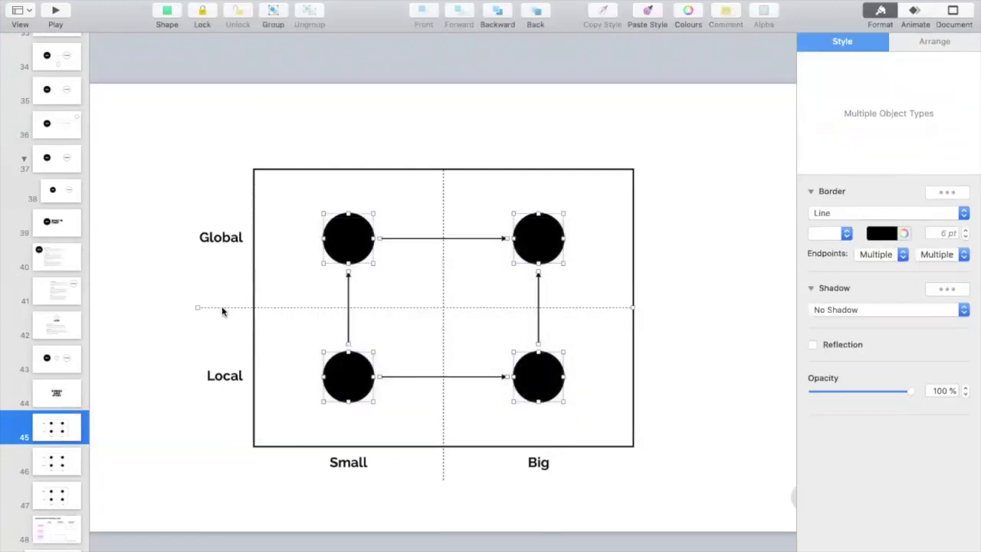
key("BackSpace")
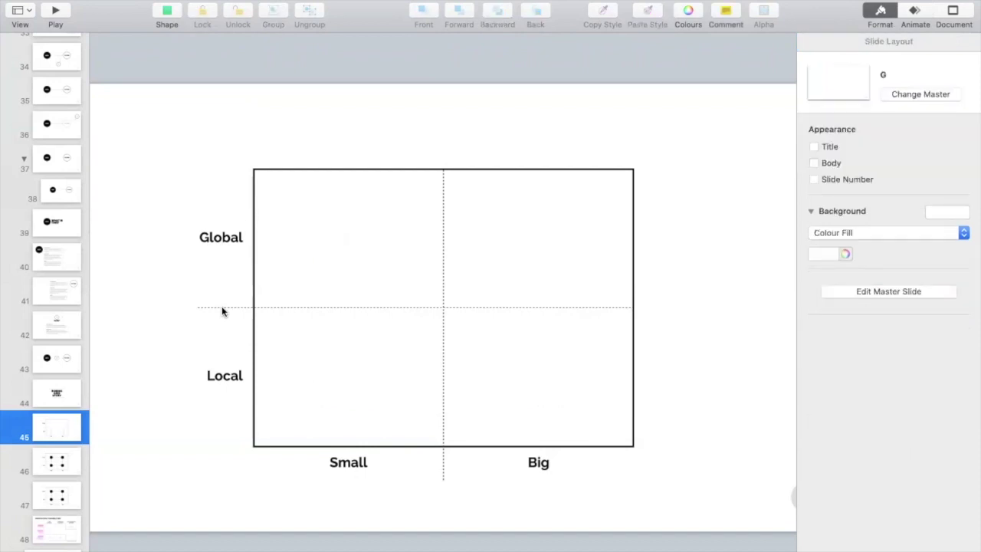
Step: Undo the deletion on slide 45 and delete all circles and arrows except the circle in the Small/Local quadrant
key("super+z")
left_click(356, 389, "shift")
key("BackSpace")
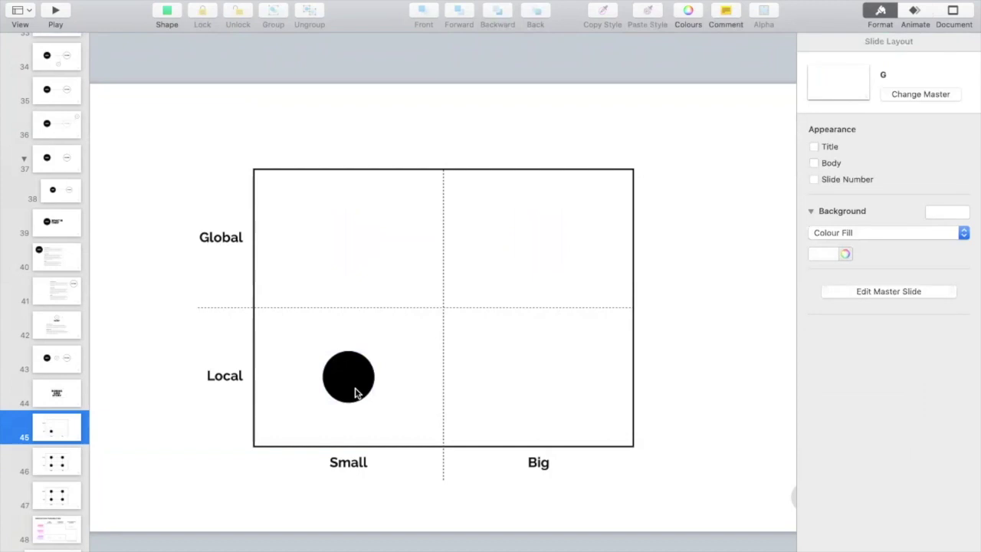
Step: Duplicate slide 45, then delete the remaining Small/Local circle from slide 45 so only the copy keeps it
left_click(44, 393)
left_click(60, 432)
left_click(348, 376)
key("BackSpace")
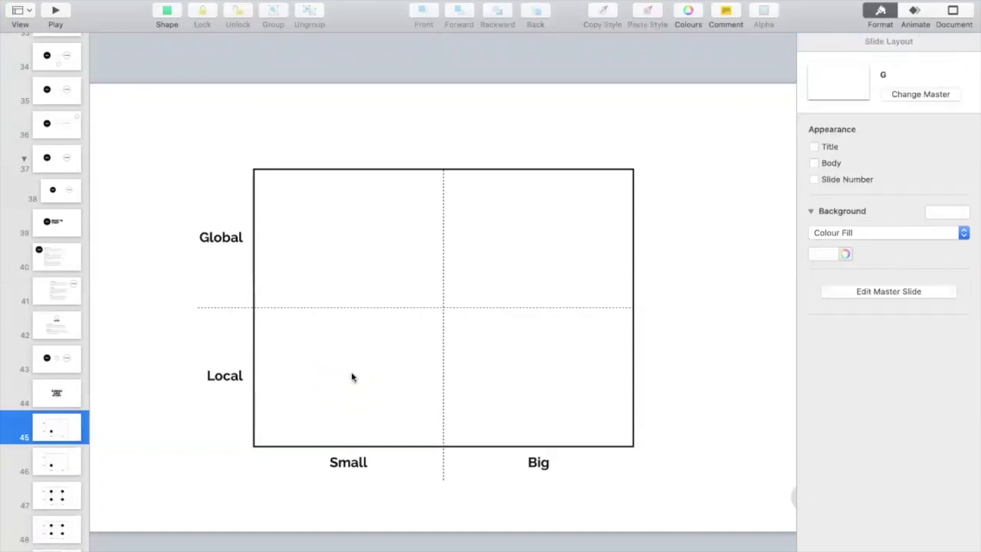
Step: Copy the BORING GRID STORY text box from slide 44 onto the empty matrix on slide 45
left_click(56, 396)
left_click(436, 265)
left_click(556, 270)
left_click(483, 276)
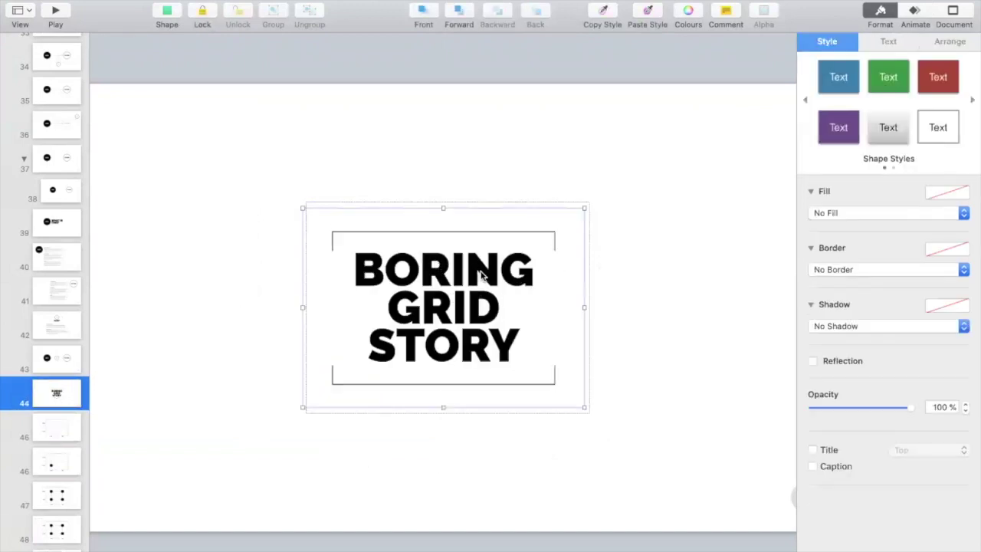
left_click(54, 431)
key("super+v")
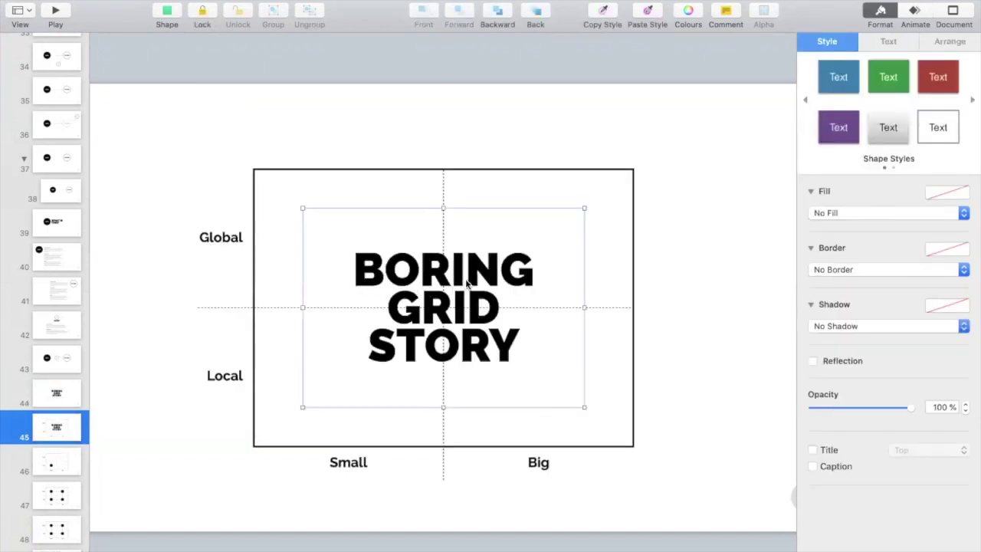
Step: Replace the pasted text on slide 45 with GROWTH GRID on two lines
double_click(475, 270)
triple_click(475, 270)
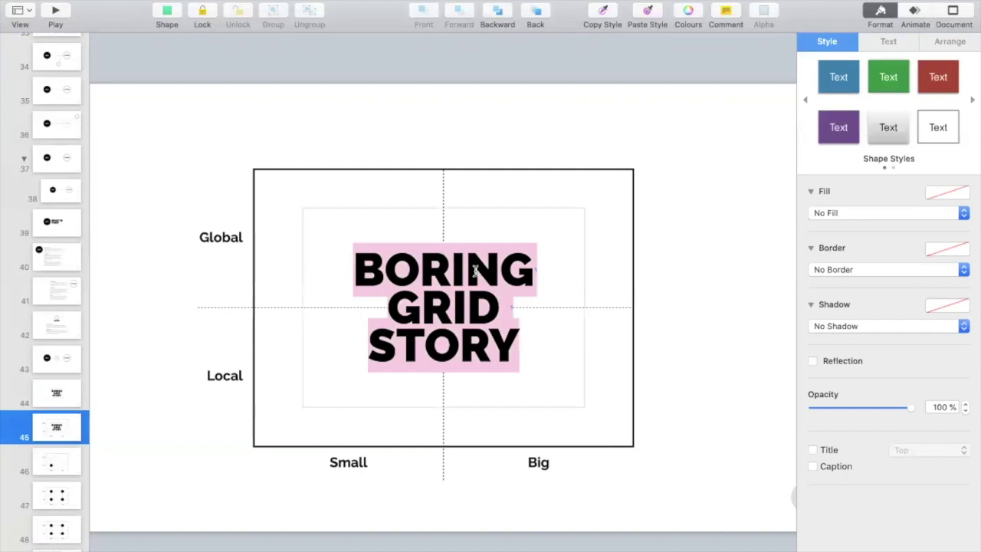
type("BUSINESS")
key("super+a")
type("GROW")
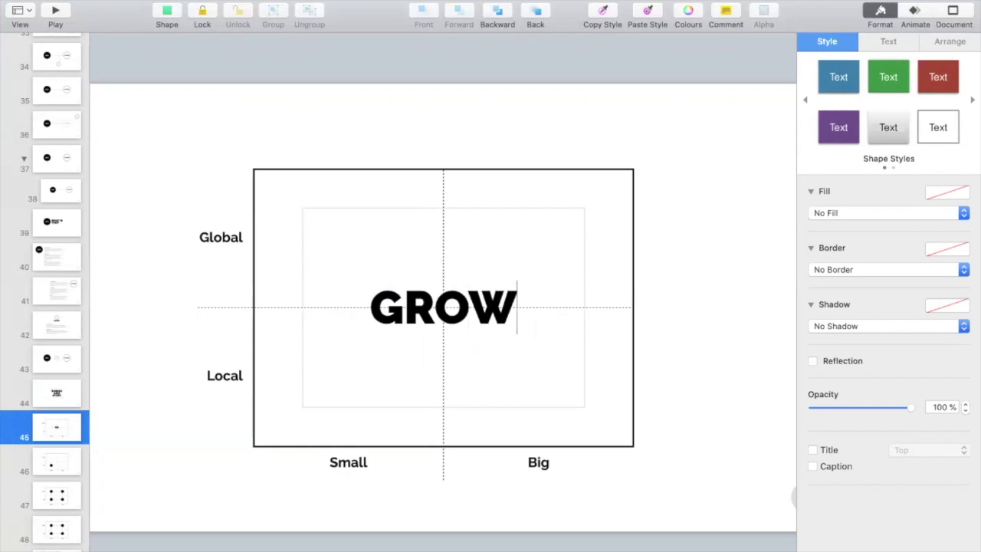
type("TH")
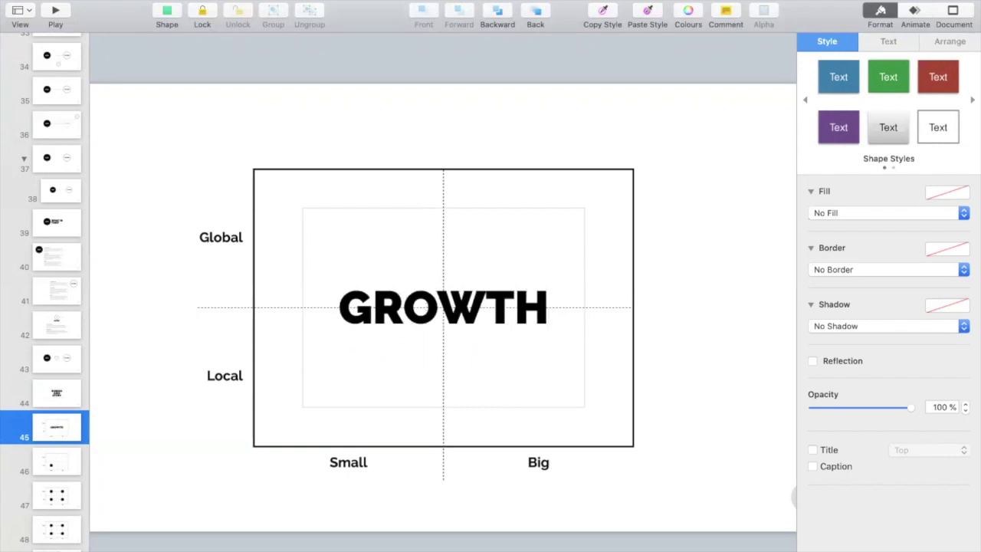
key("Return")
type("GRID")
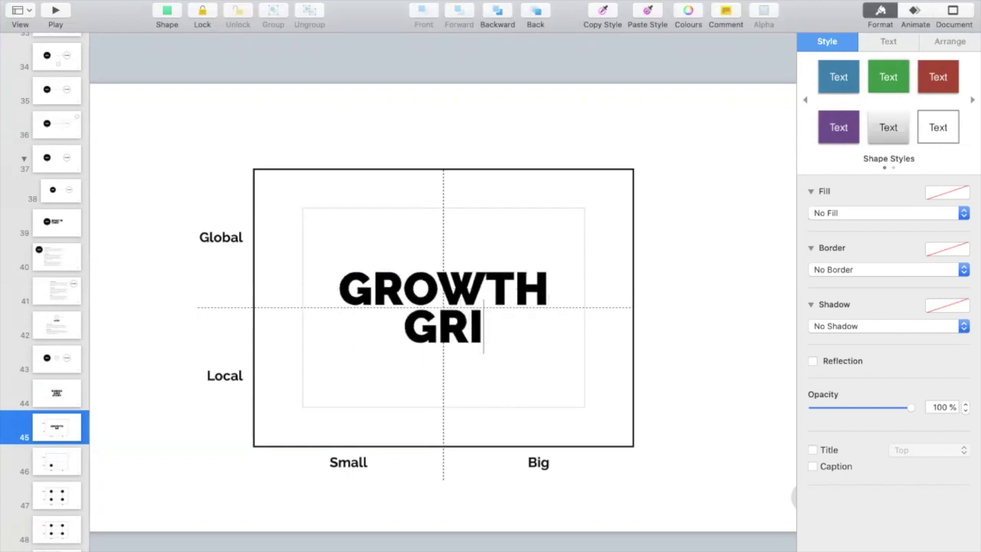
left_click(713, 238)
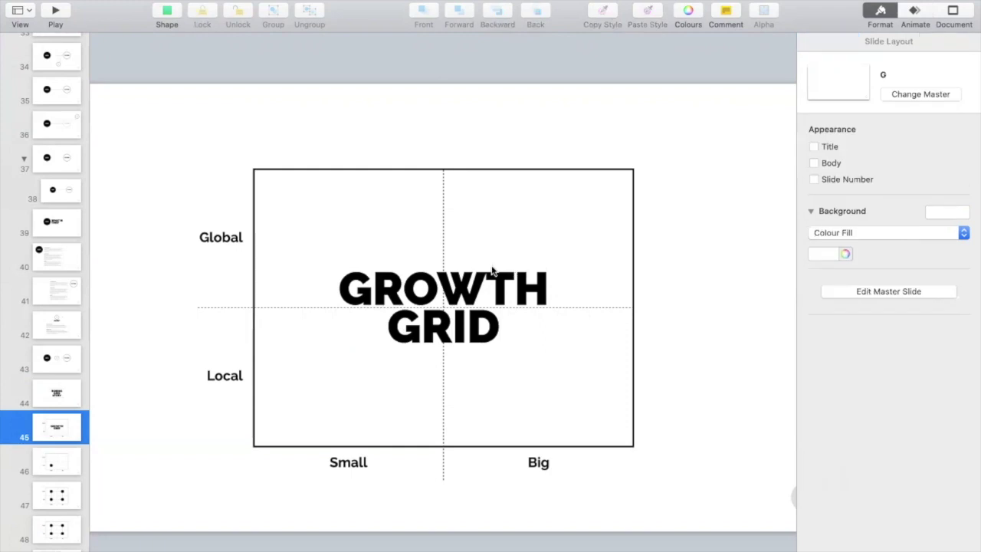
Step: Delete both Global circles, both vertical arrows and the Global-row arrow from slide 47, keeping the Local circles and their arrow
left_click(59, 424)
left_click(58, 465)
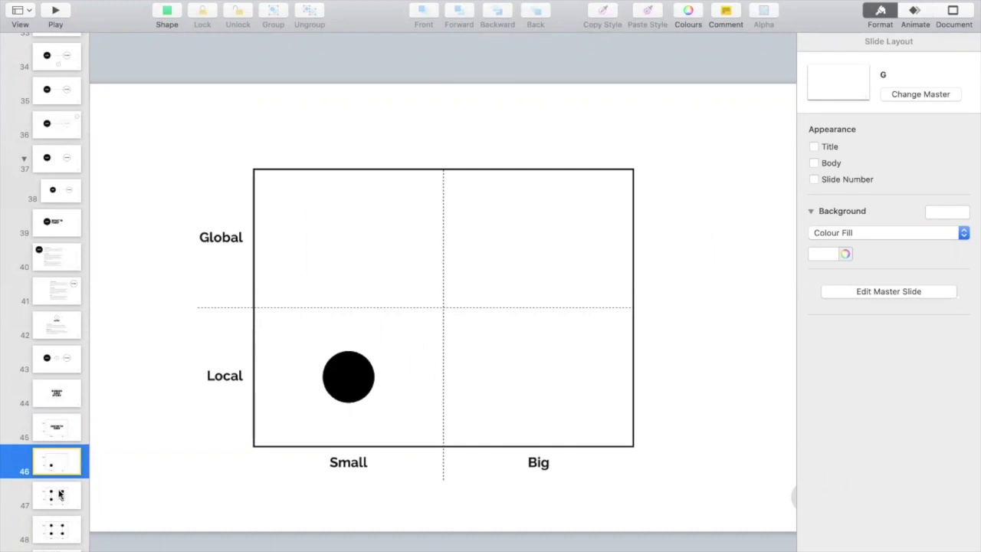
left_click(60, 498)
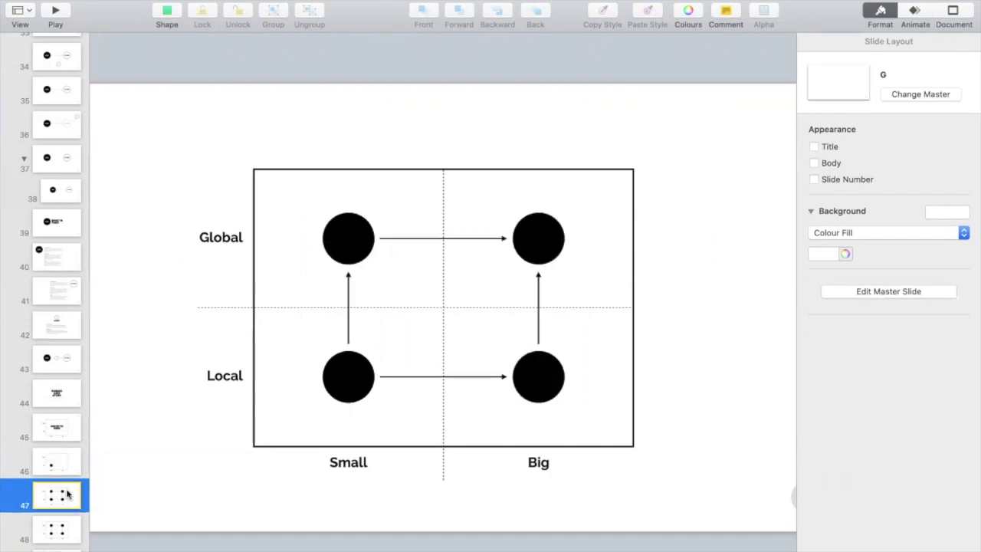
left_click_drag(486, 245, 531, 232)
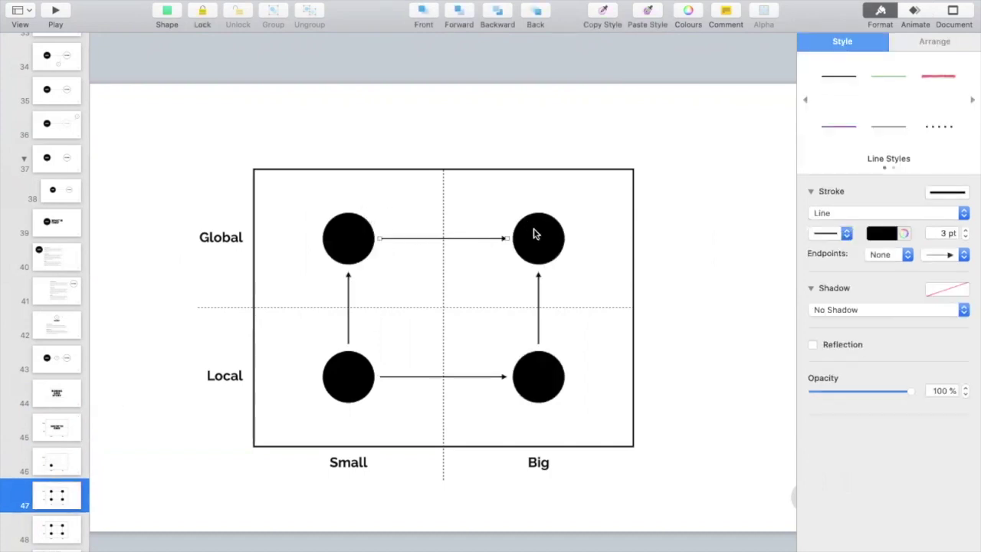
left_click(539, 323, "shift")
left_click(543, 379, "shift")
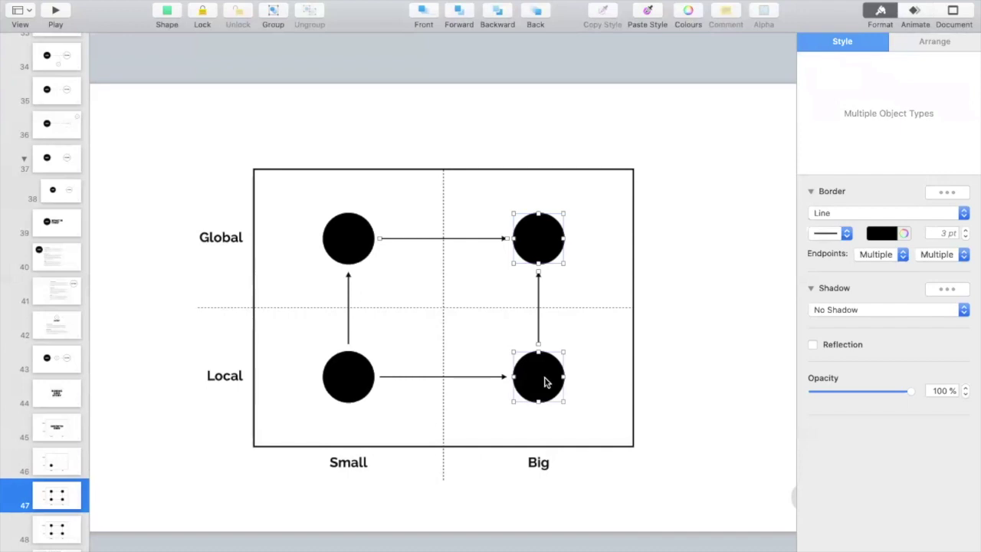
left_click(346, 246, "shift")
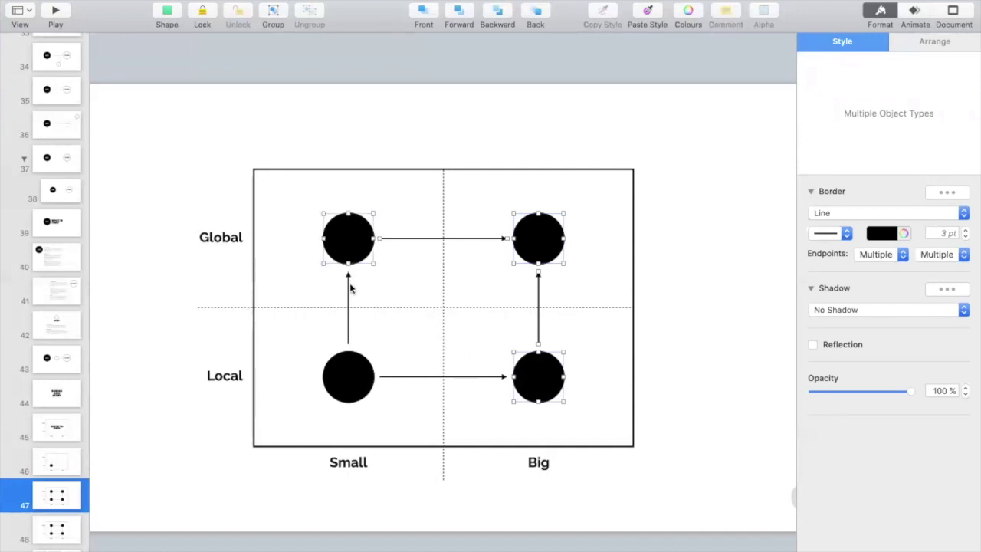
left_click(417, 238, "shift")
left_click(524, 377, "shift")
key("Delete")
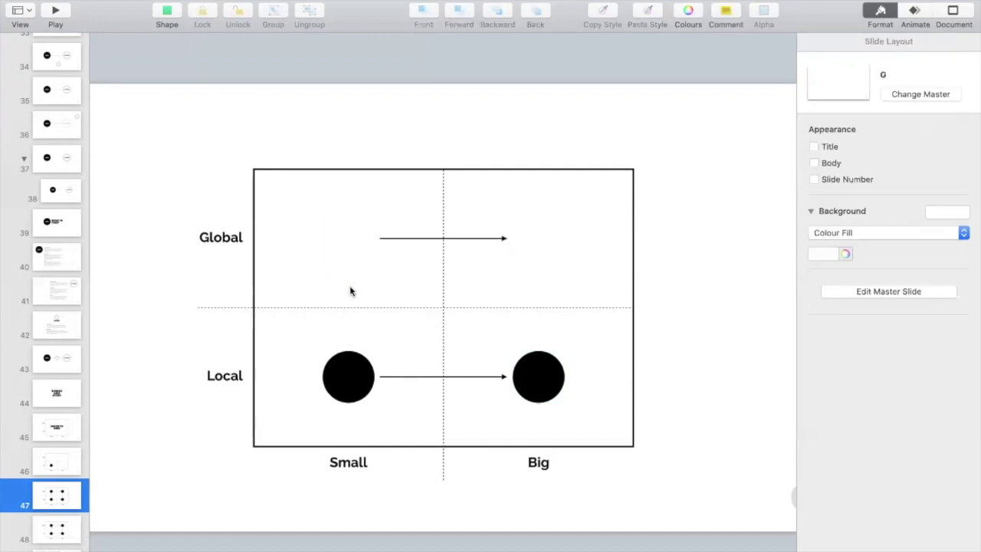
left_click(416, 238)
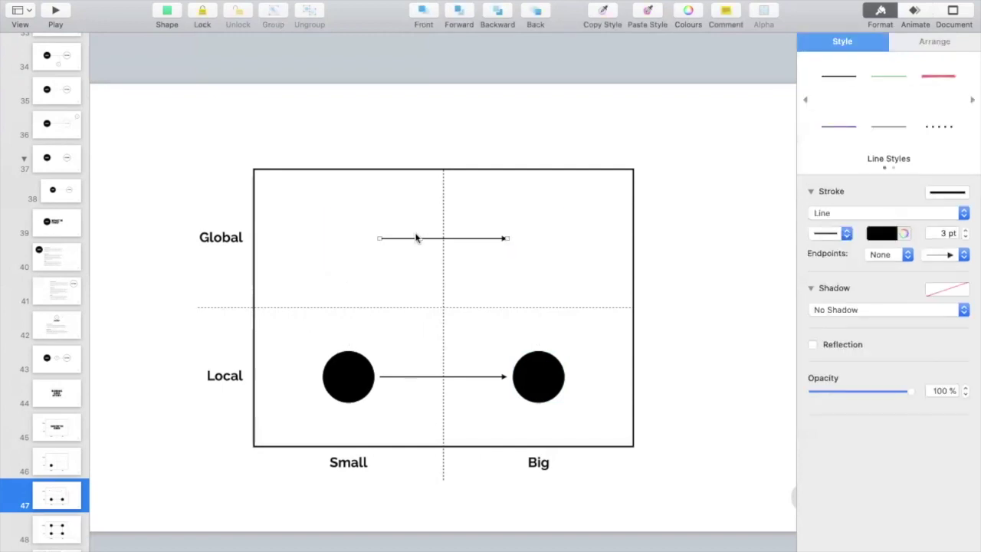
key("Delete")
left_click(51, 463)
left_click(56, 503)
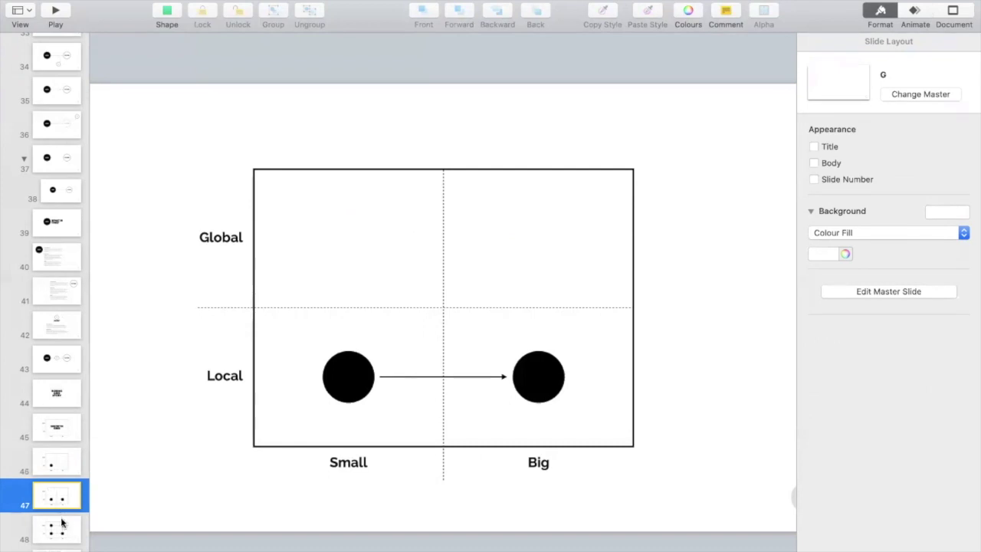
Step: On slide 48, delete the Big/Global circle and the two arrows leading to it
left_click(59, 526)
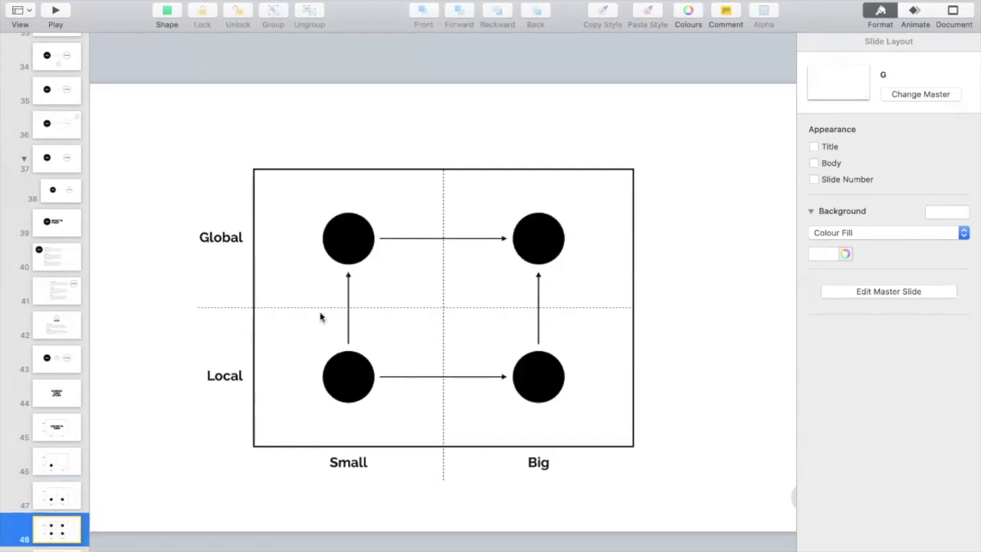
left_click(54, 499)
left_click(57, 523)
left_click(538, 287)
left_click(544, 257, "shift")
left_click(490, 239, "shift")
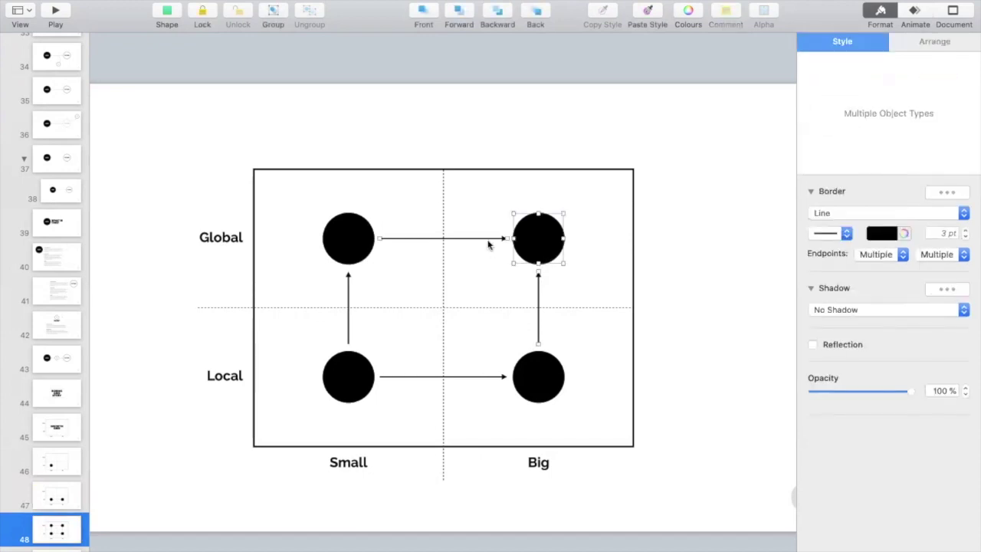
key("Delete")
Step: Give the Big/Local circle on slide 48 a light grey fill and no border
left_click(530, 380)
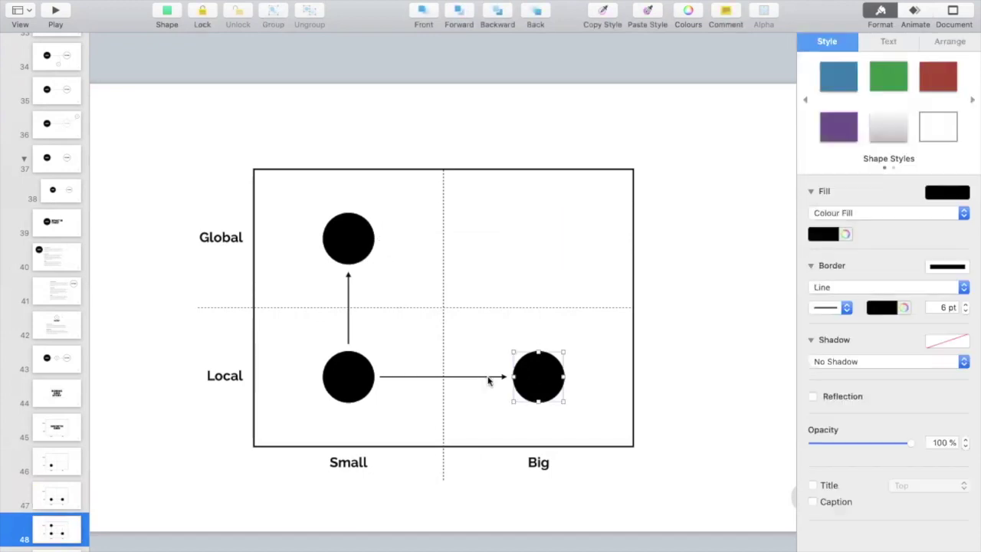
left_click(828, 235)
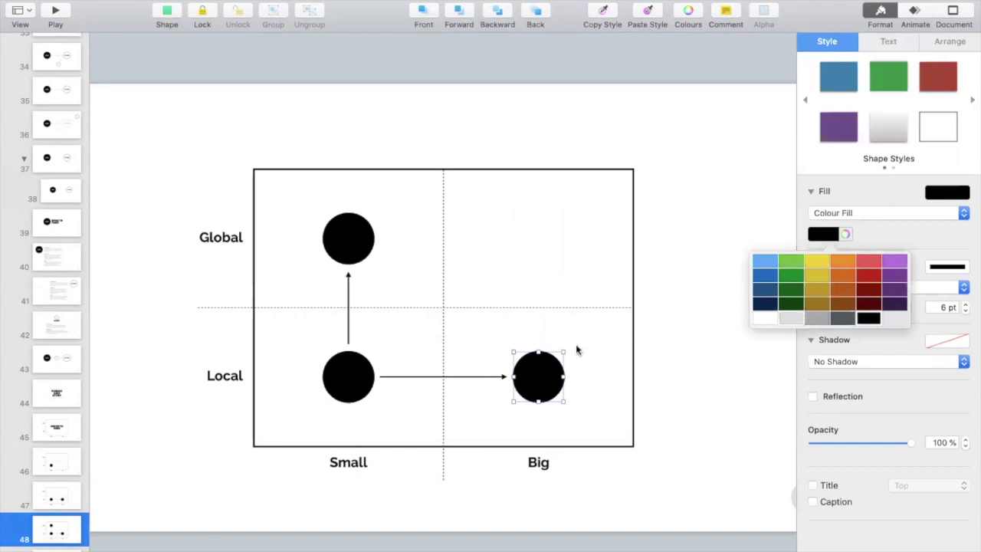
left_click(790, 318)
left_click(834, 286)
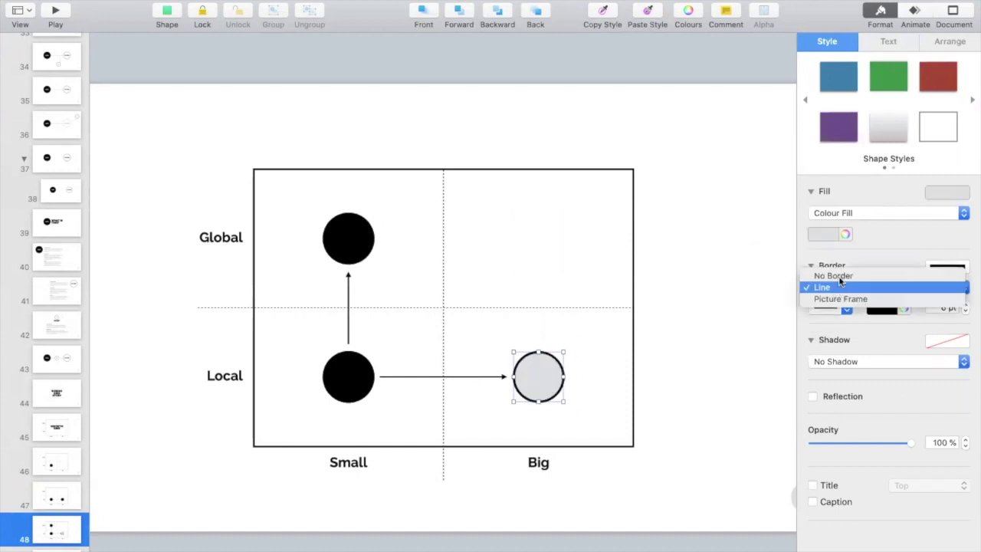
left_click(835, 276)
Step: Recolour the Local-row arrow on slide 48 light grey
left_click(490, 377)
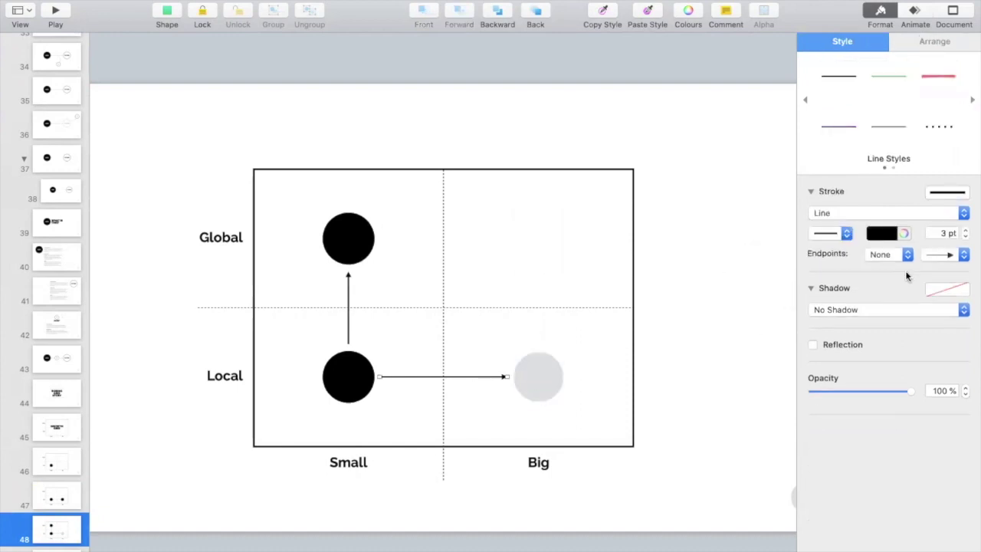
left_click(885, 233)
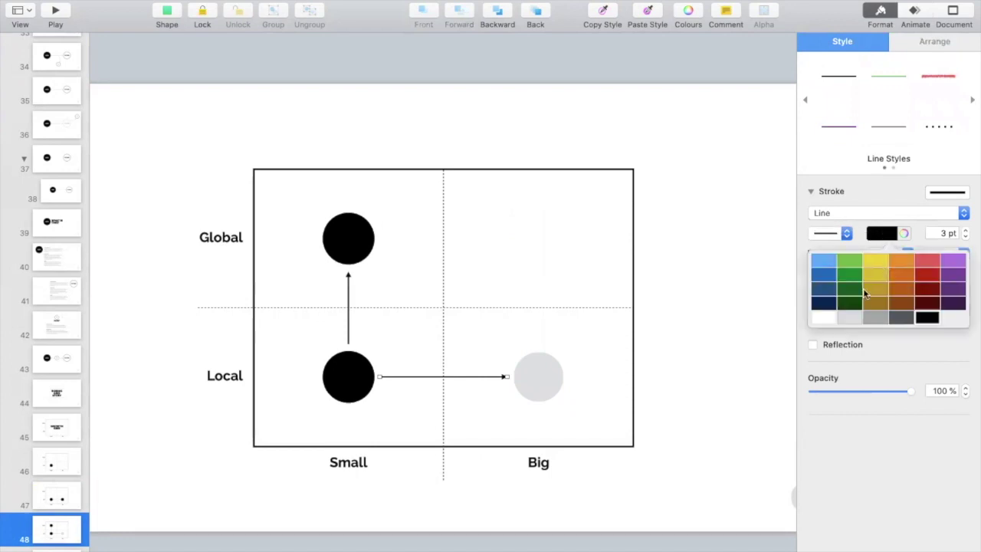
left_click(759, 317)
left_click(392, 360)
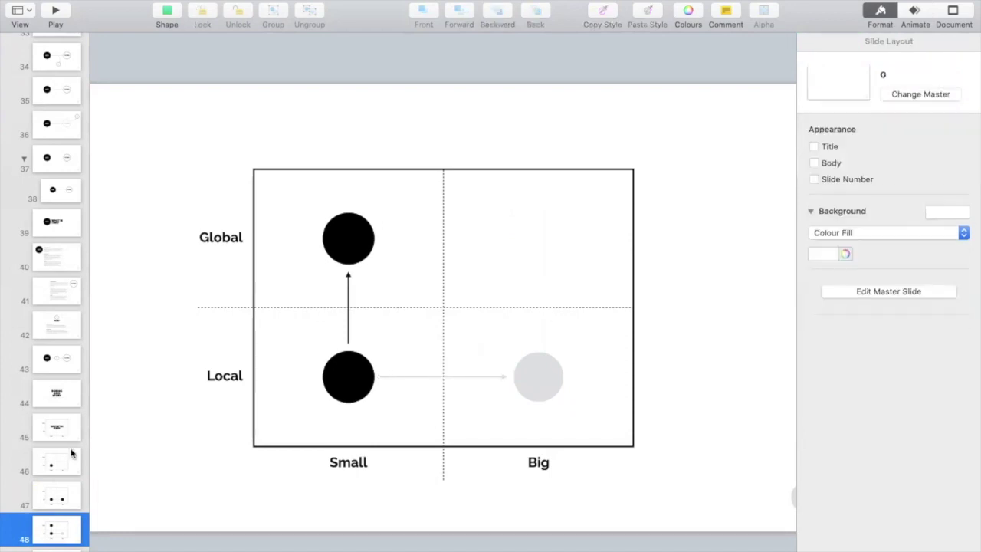
Step: Check matrix slides 46 to 48 in sequence and duplicate the complete matrix slide 49
left_click(65, 462)
scroll(56, 497, "down", 1)
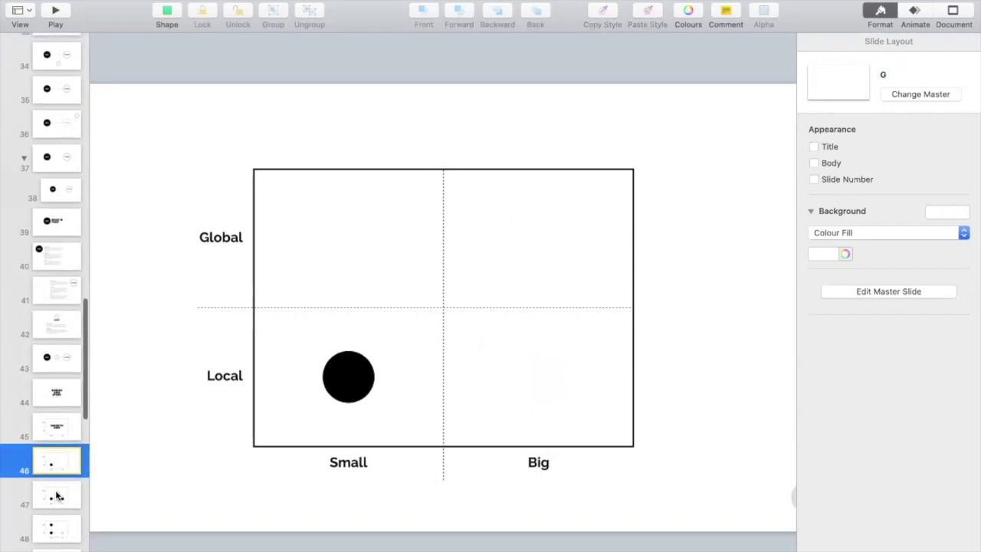
left_click(56, 496)
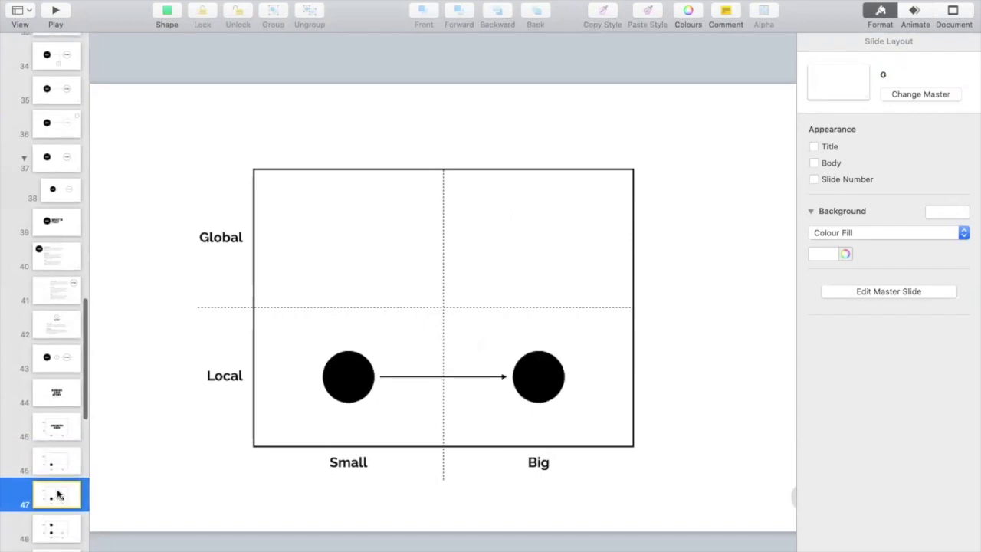
left_click(60, 528)
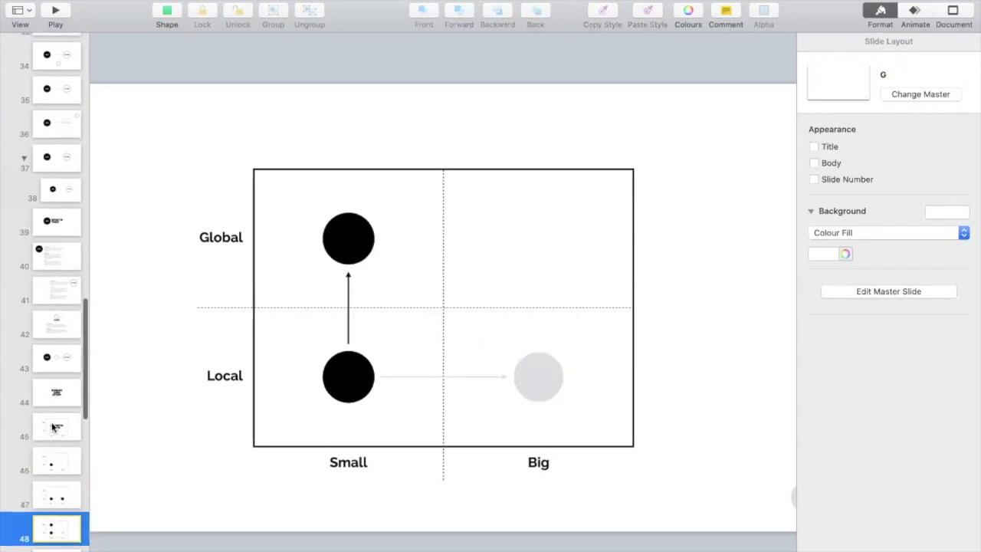
scroll(52, 426, "down", 3)
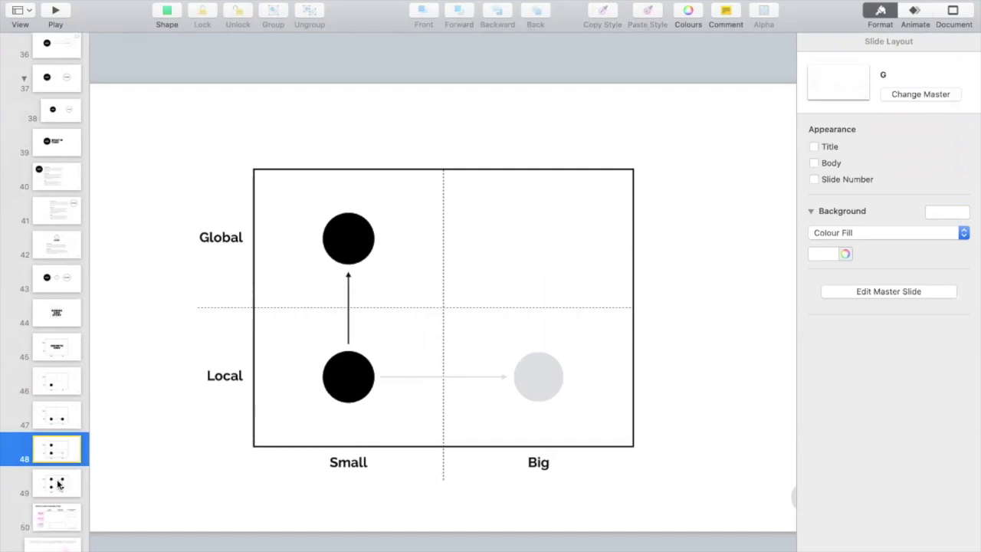
left_click(59, 482)
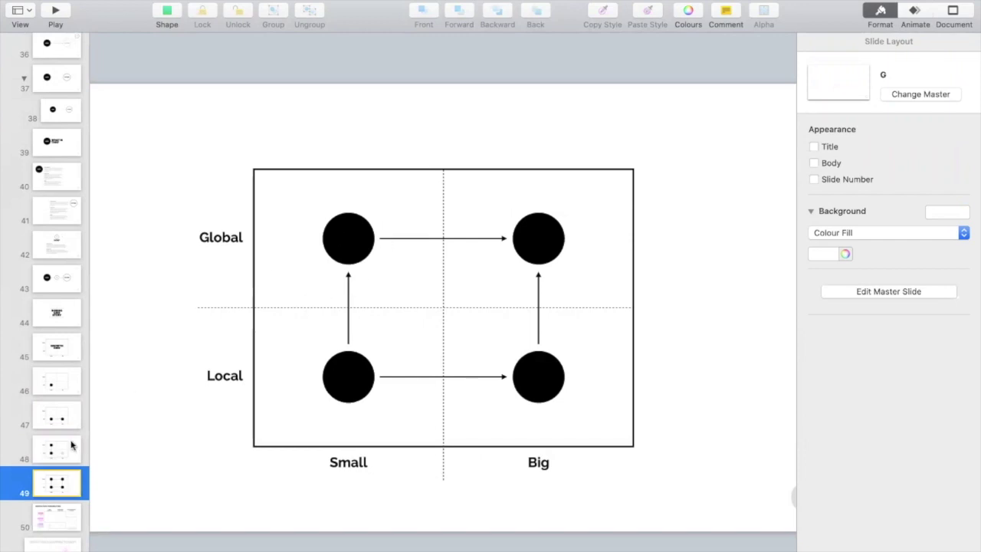
key("super+d")
left_click(57, 491)
Step: Replace the black Local-row arrow and Big/Local circle on slide 49 with the light grey ones copied from slide 48
left_click(65, 421)
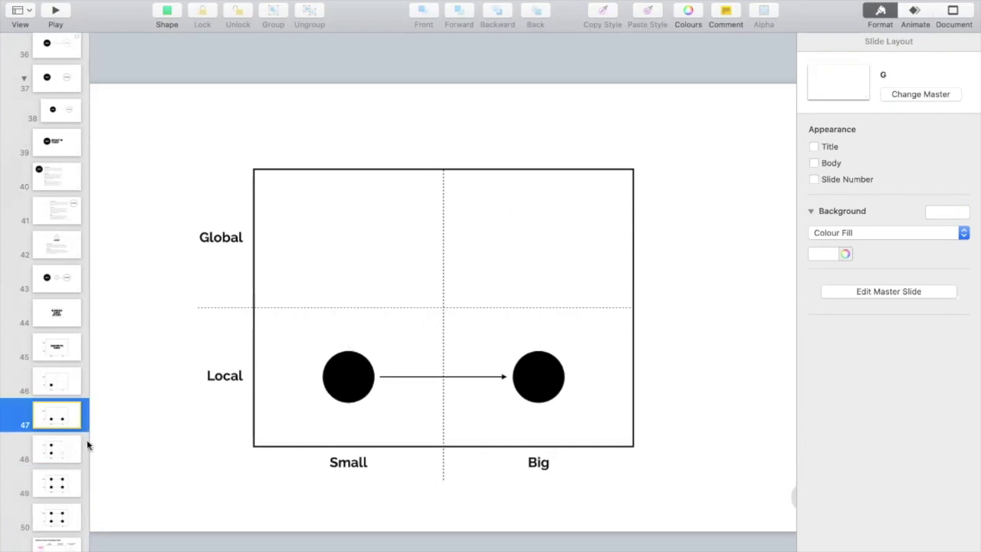
left_click(88, 444)
left_click(482, 377)
left_click(547, 379, "shift")
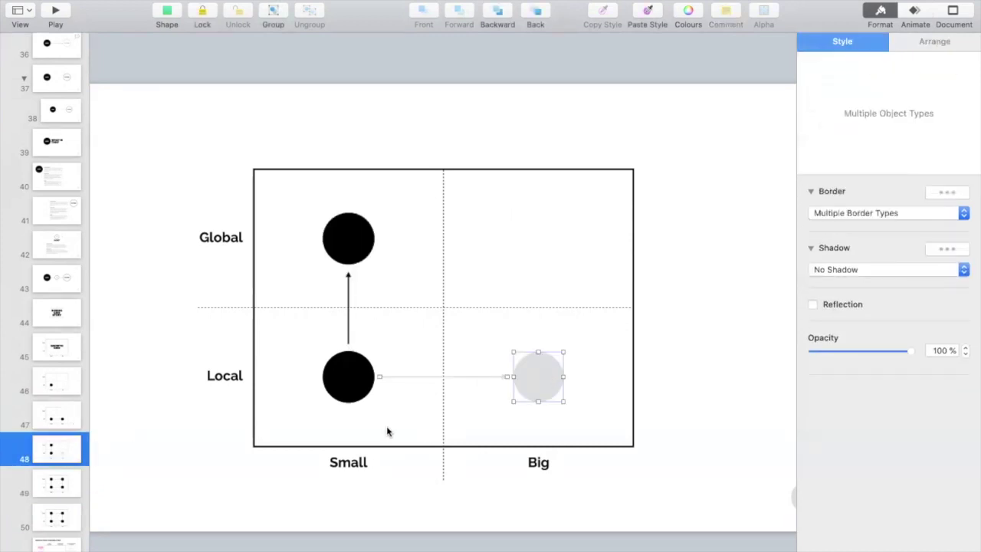
left_click(58, 489)
left_click(483, 376)
left_click(532, 379, "shift")
key("Delete")
key("super+z")
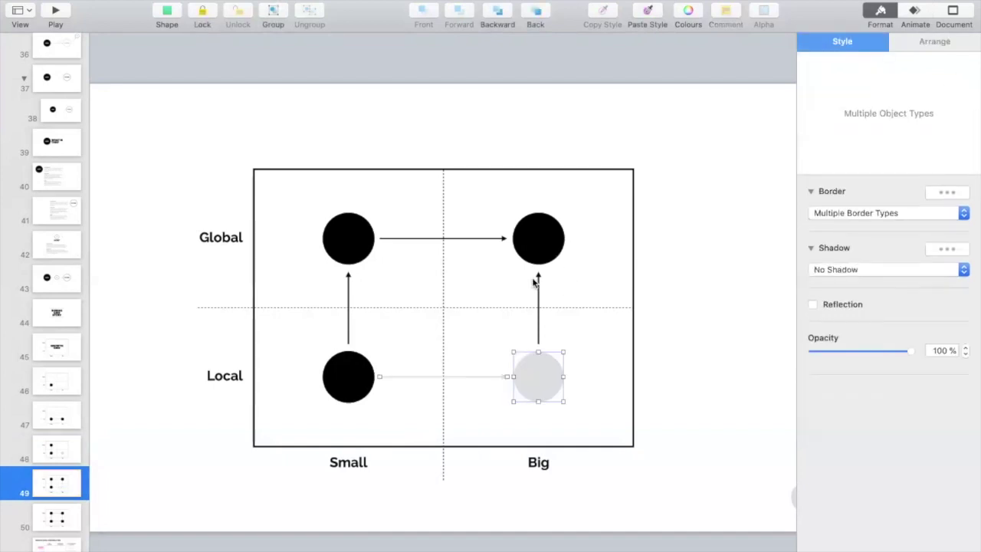
Step: Copy the light grey style of the Big/Local circle on slide 49 and apply it to the Small/Global circle
left_click(539, 281)
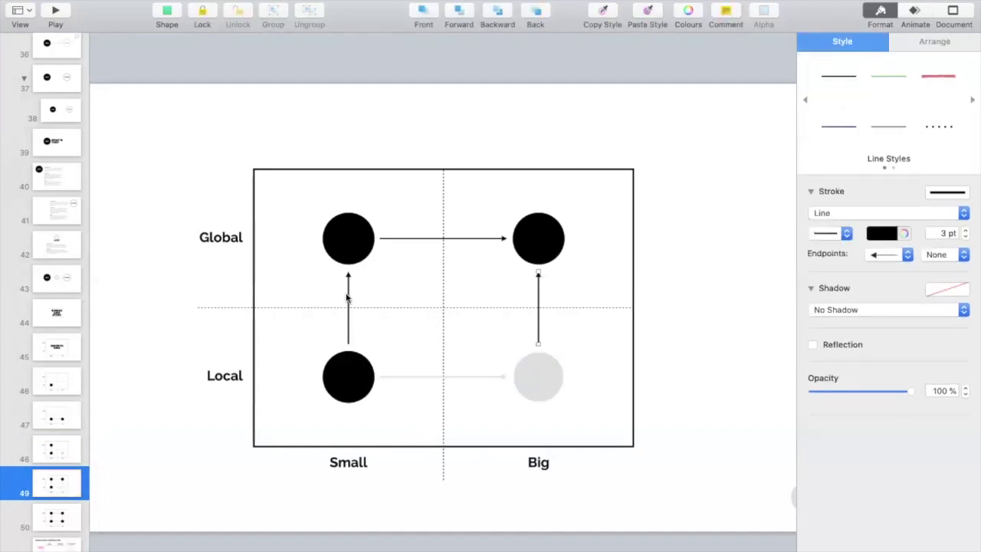
left_click(541, 381)
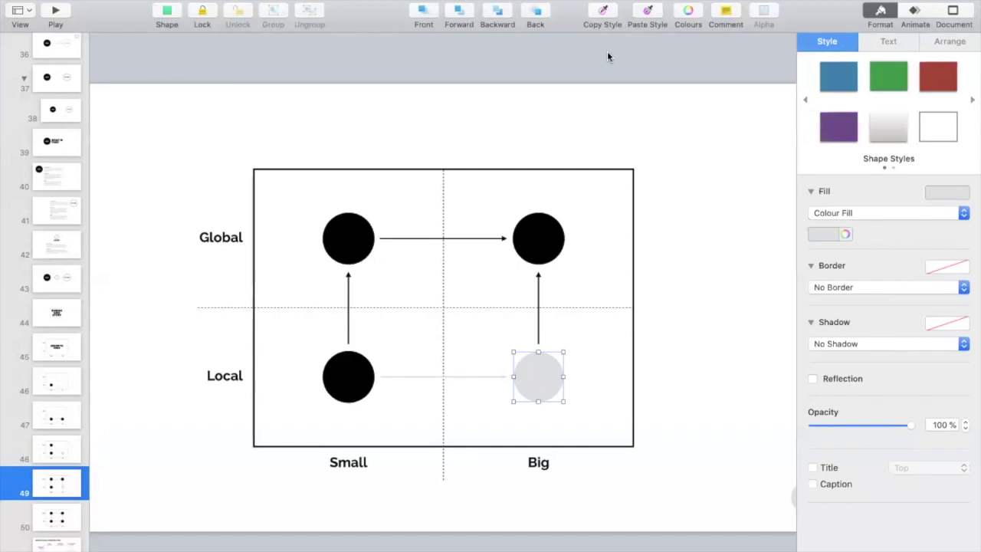
left_click(608, 10)
left_click(361, 235)
left_click(647, 11)
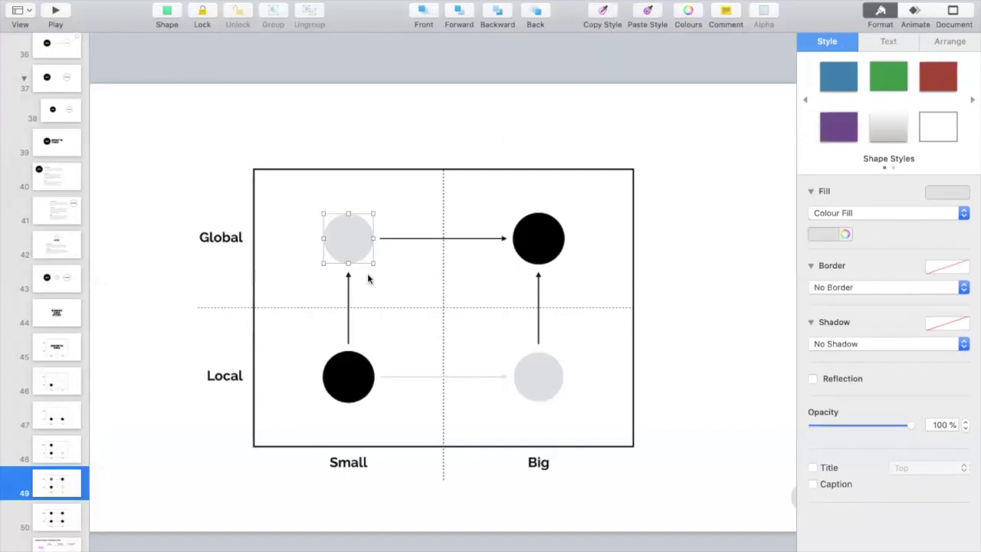
Step: Recolour the vertical arrow in the Small column on slide 49 light grey
left_click(348, 290)
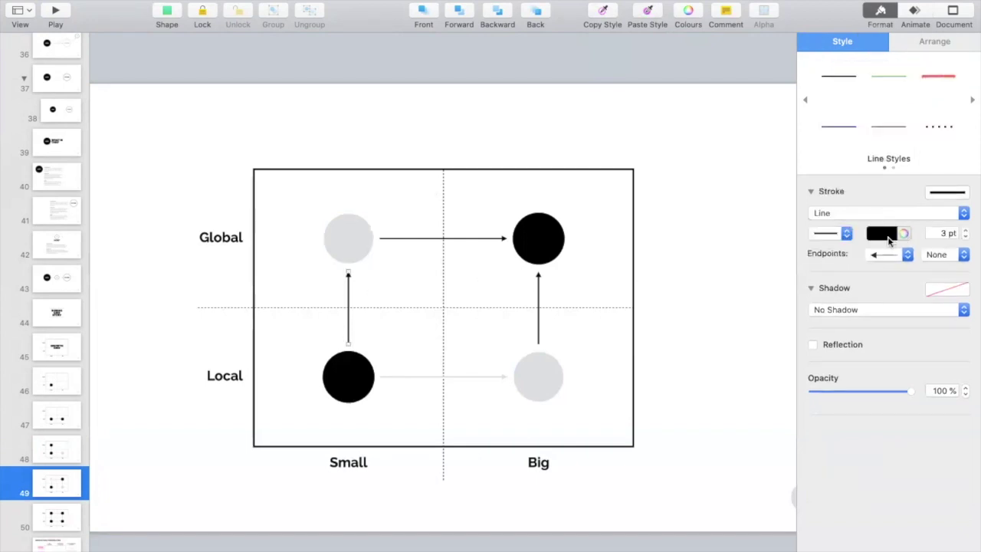
left_click(881, 233)
left_click(850, 318)
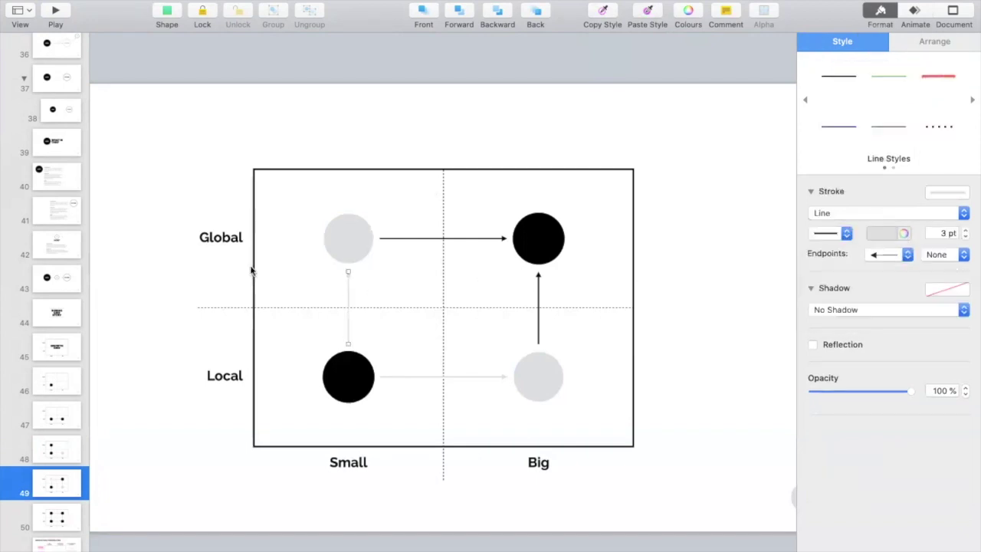
left_click(123, 375)
Step: Compare matrix slides 48, 49 and 50 to check how the circles and arrows progress
left_click(68, 454)
left_click(60, 484)
left_click(65, 449)
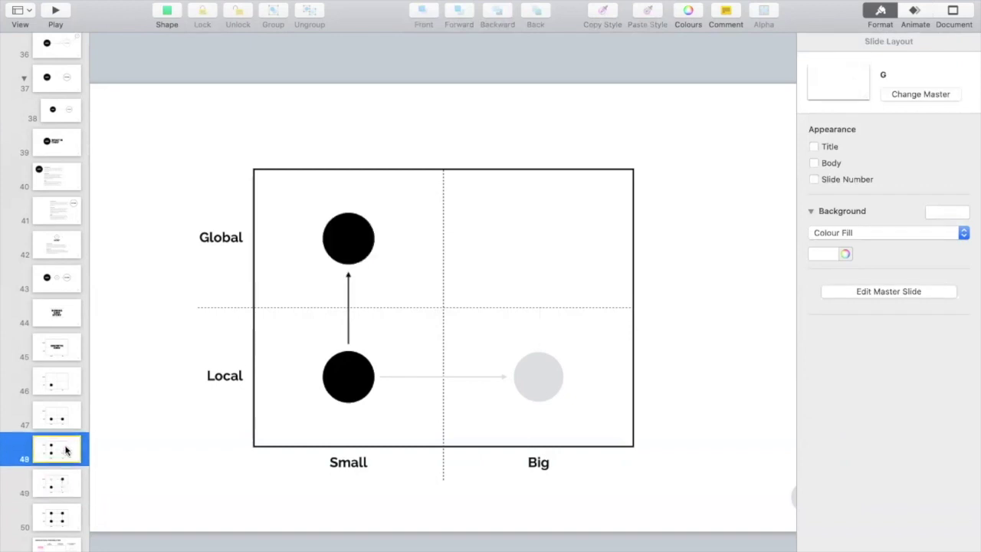
left_click(59, 484)
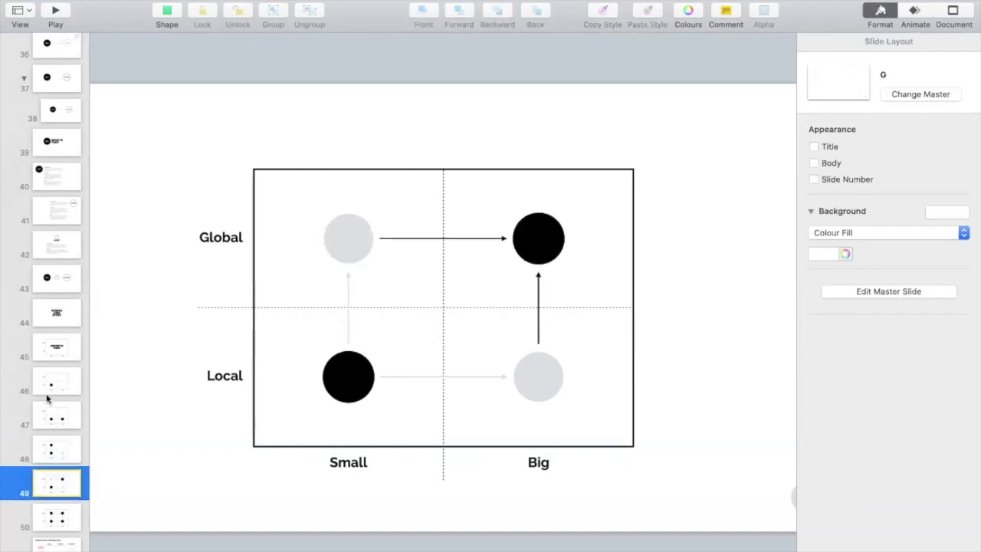
left_click(53, 518)
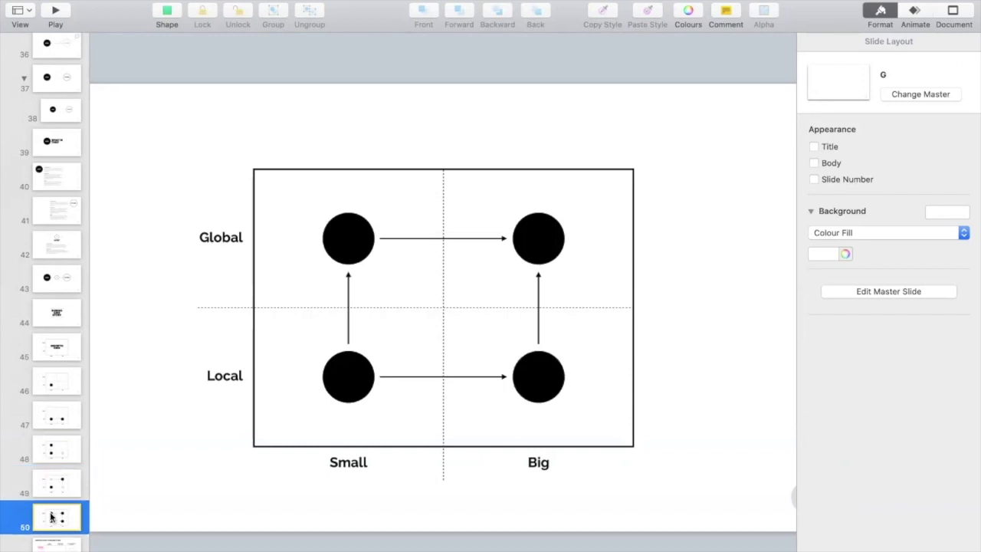
Step: Start the slideshow from the Growth Grid matrix on slide 45
left_click(58, 319)
left_click(58, 349)
left_click(55, 11)
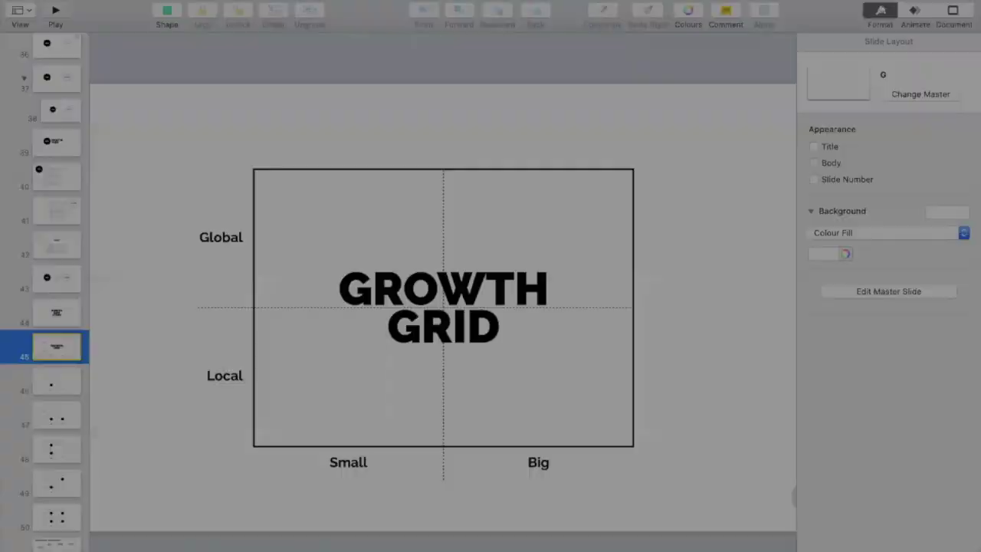